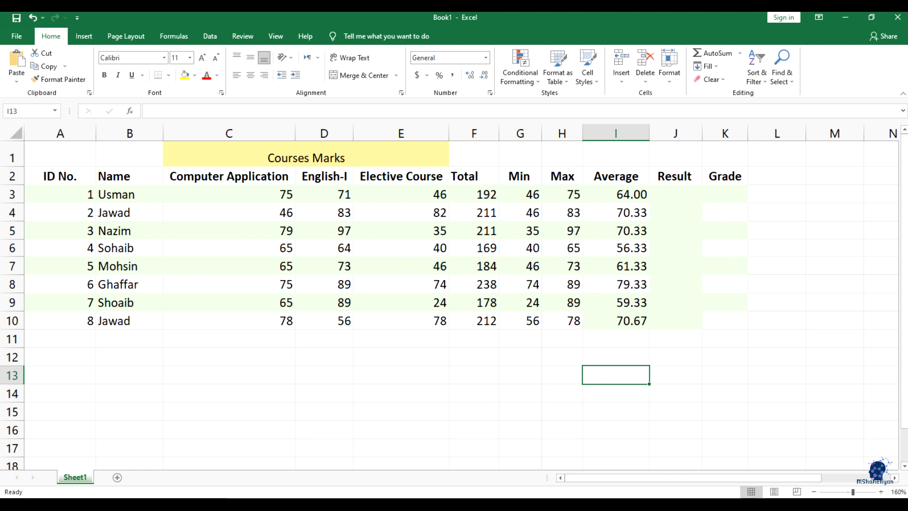
Step: Examine the Total, Min, Max, Average, Result and Grade columns of the student marks table
click(464, 175)
click(518, 174)
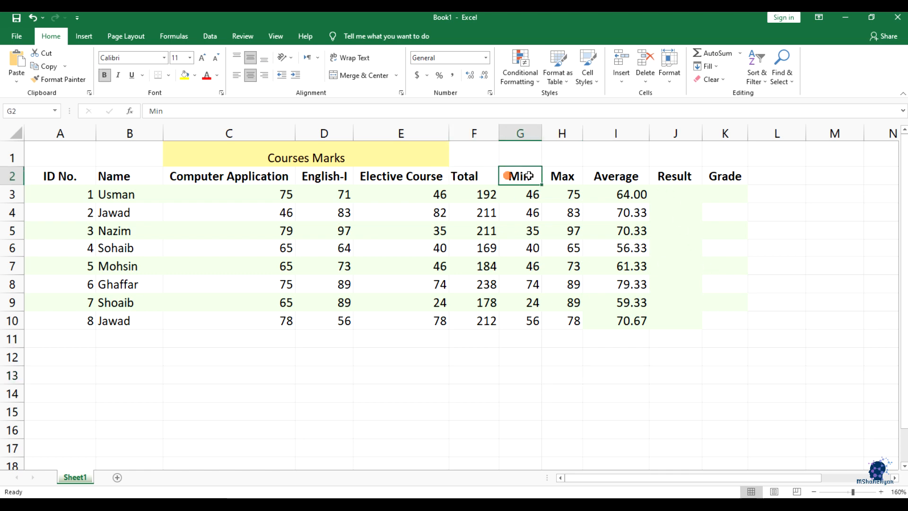
click(552, 176)
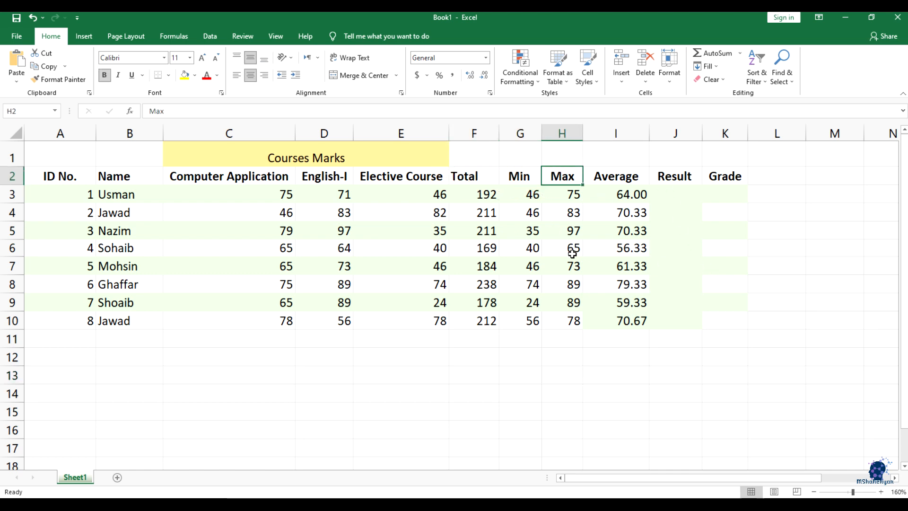
click(666, 182)
click(711, 177)
click(662, 177)
click(717, 180)
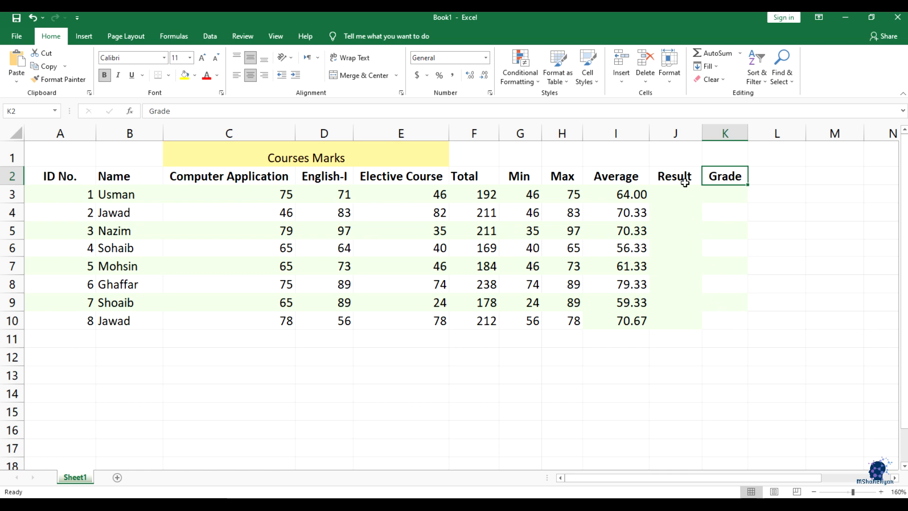
click(668, 190)
drag(692, 189, 708, 188)
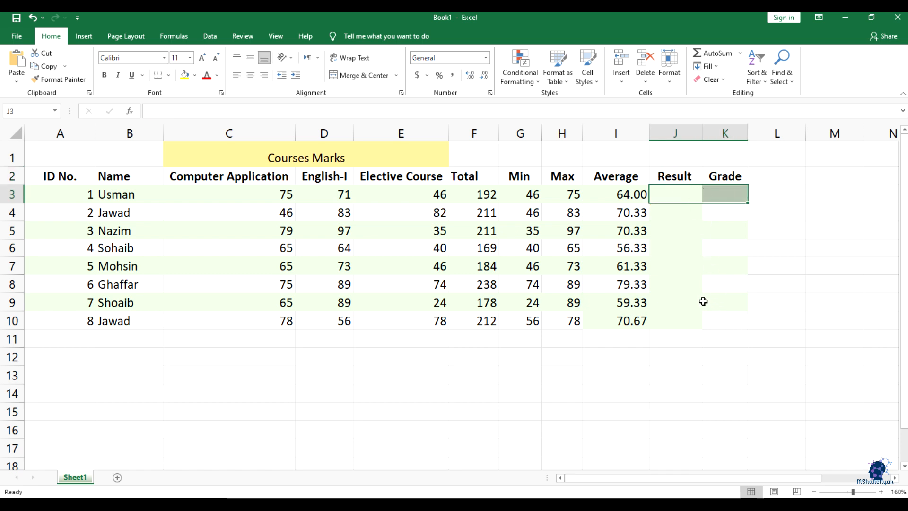
click(682, 277)
drag(428, 195, 613, 319)
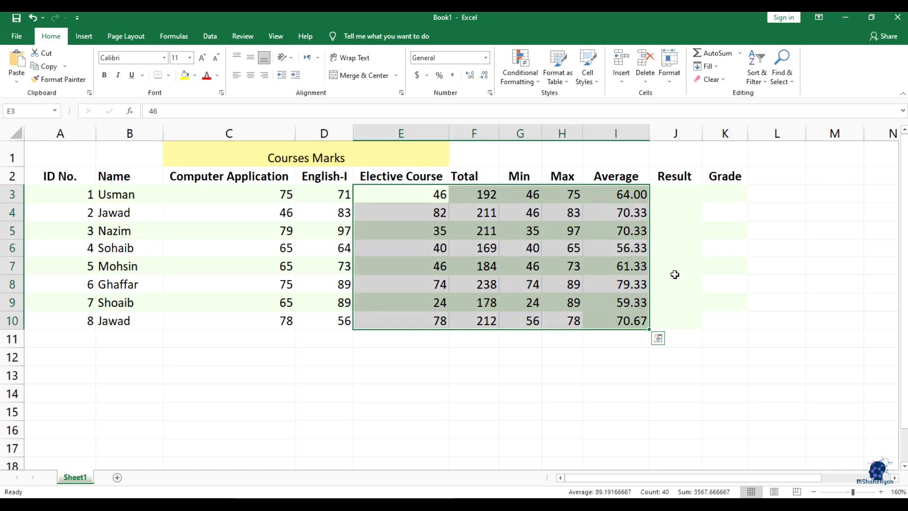
click(682, 252)
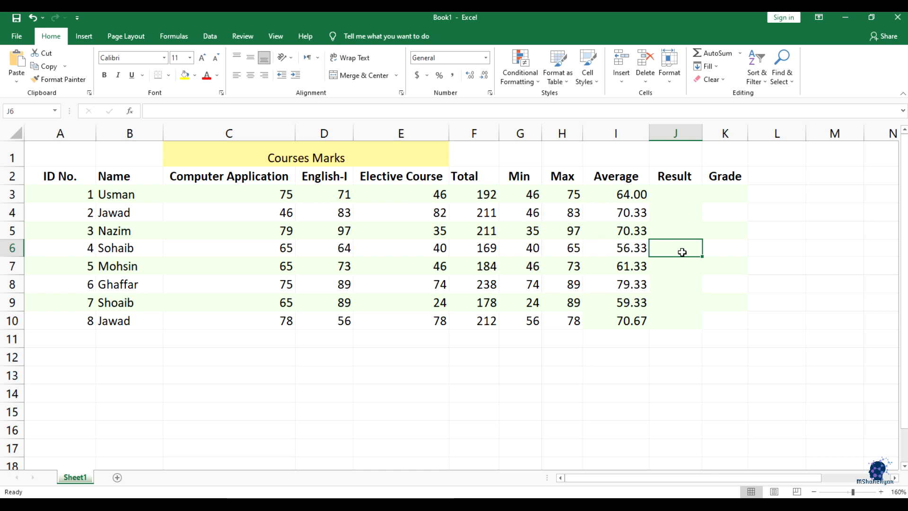
click(676, 201)
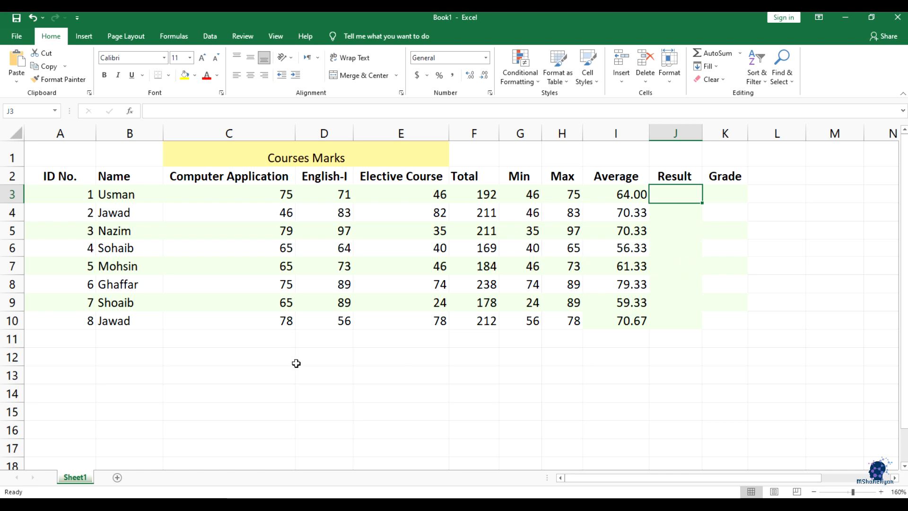
Step: Enter the labels IF, IF .. AND and IF .. OR in cells C13 to C15 below the marks table
click(264, 377)
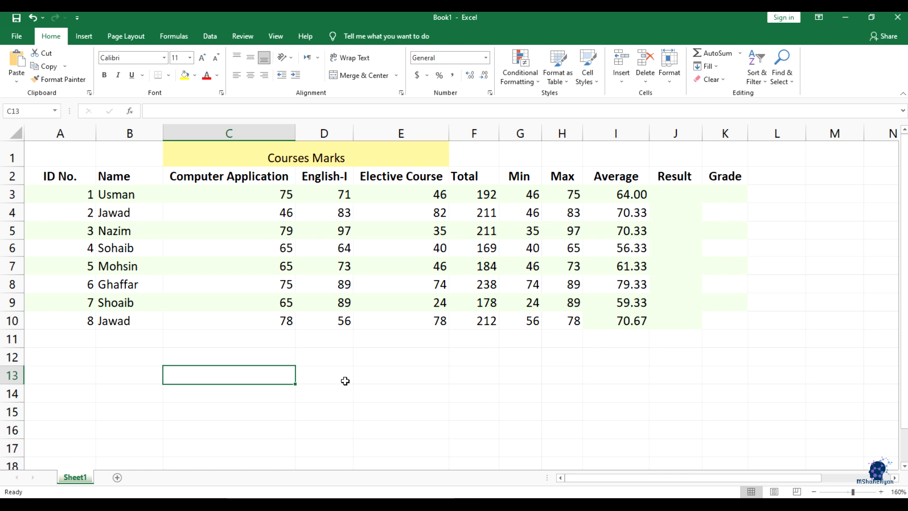
text(IF)
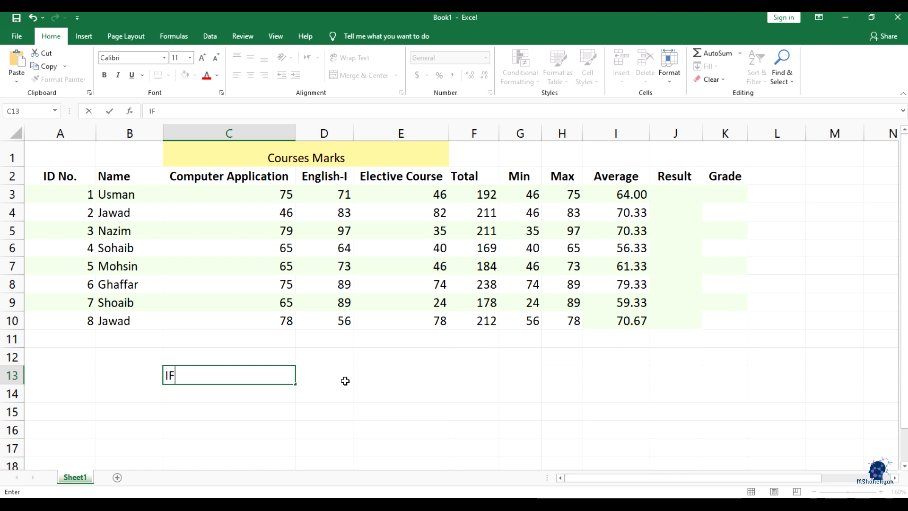
key(Return)
text(IF)
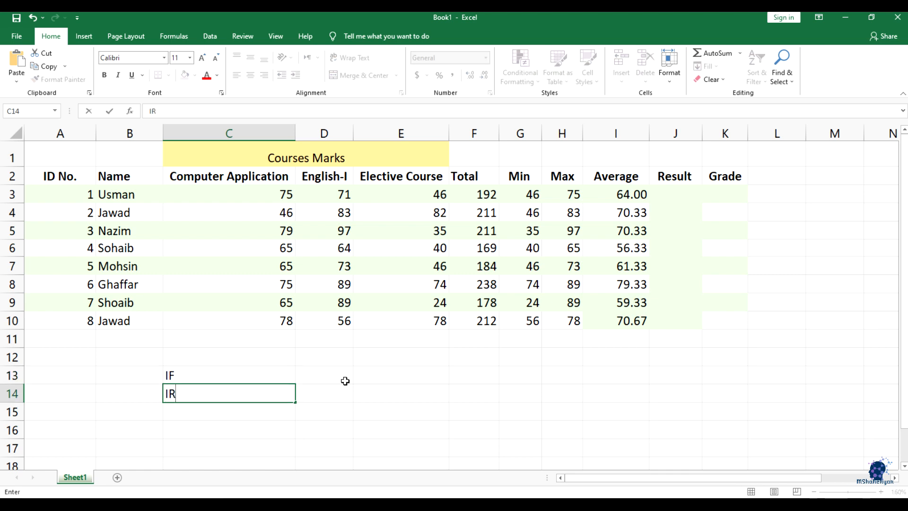
text( .. AND)
key(Return)
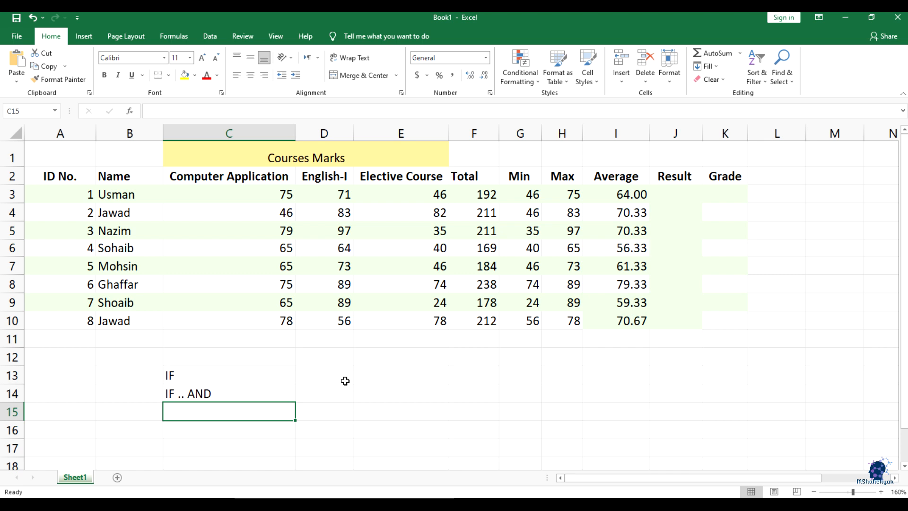
text(IF )
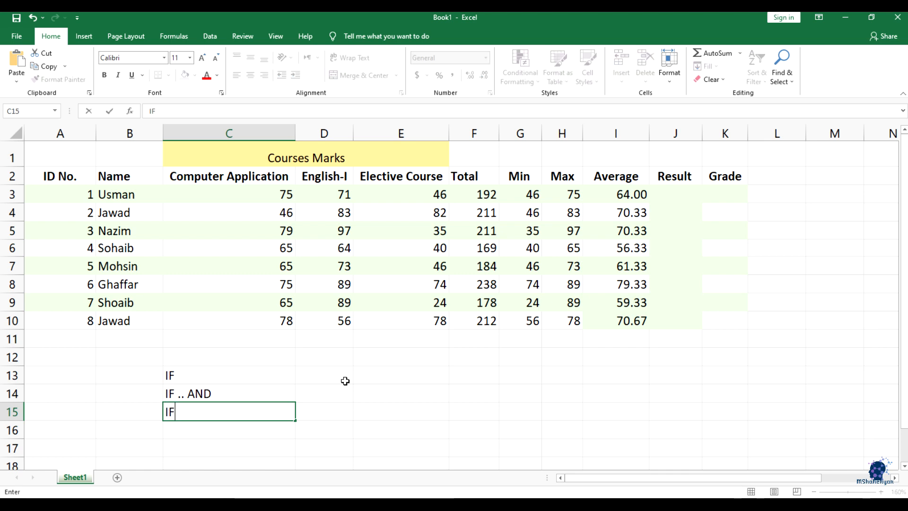
text(.. OR)
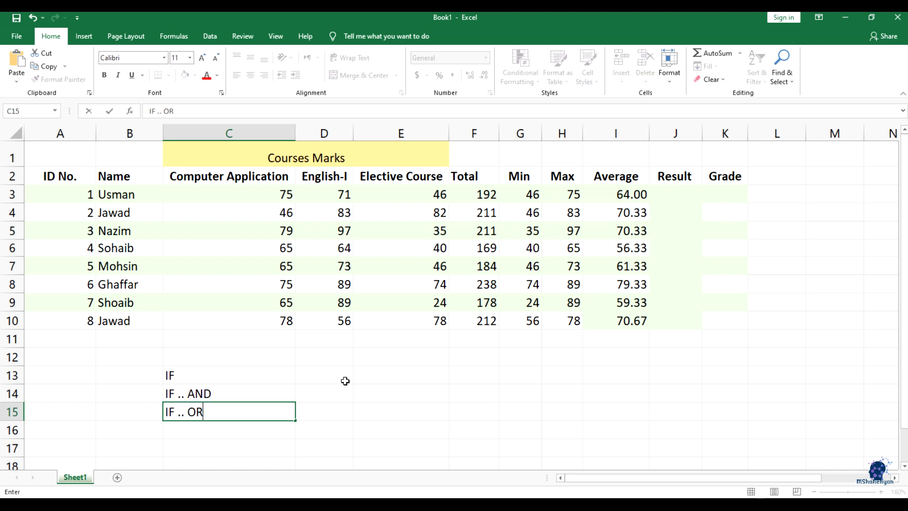
key(Return)
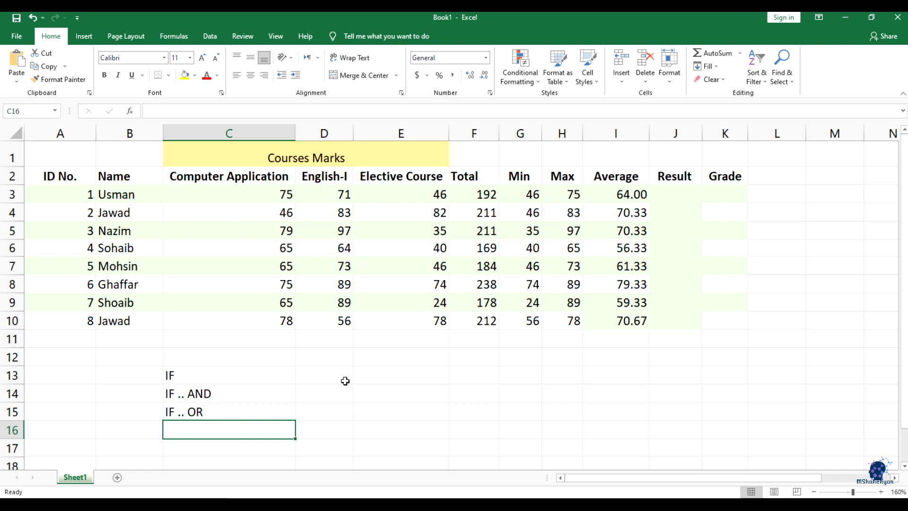
Step: Extend the label list with IF ..IF in C16 and IF .. NOT in C17
text(IF)
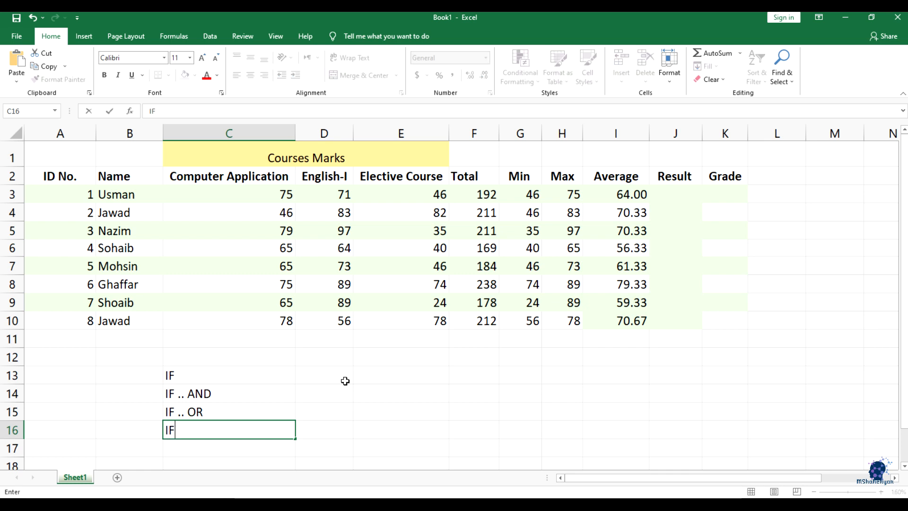
text( ..IF)
key(Return)
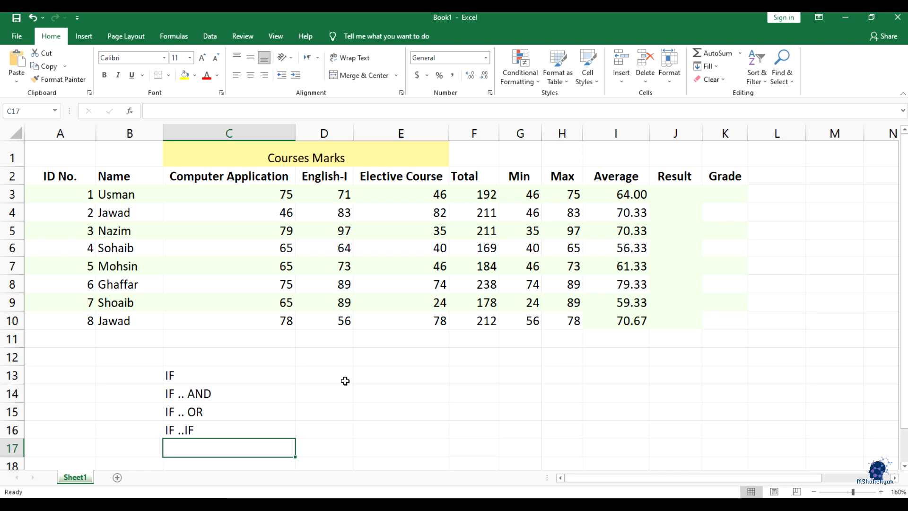
text(IF -)
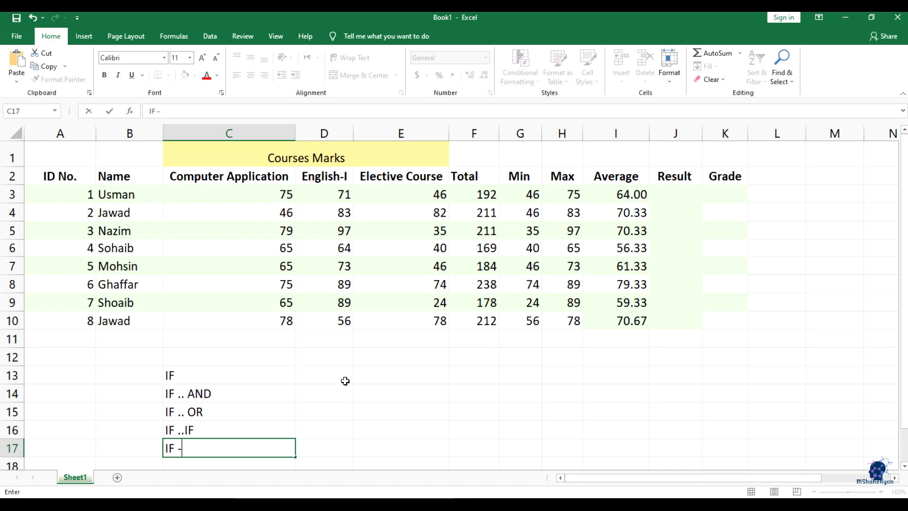
key(BackSpace)
text(.. nO)
key(BackSpace)
key(BackSpace)
text(NOT)
drag(174, 373, 253, 449)
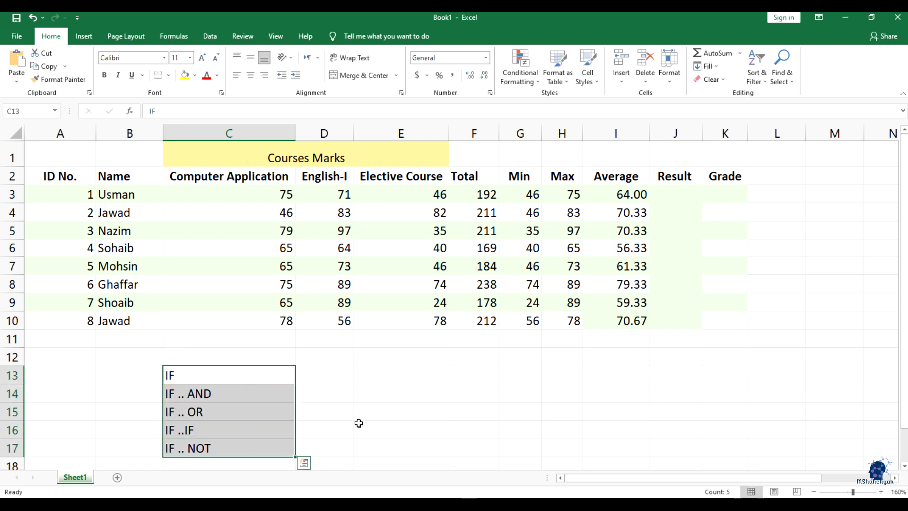
Step: Enter the test mark 60 in D13, beside the IF label
click(372, 387)
click(381, 378)
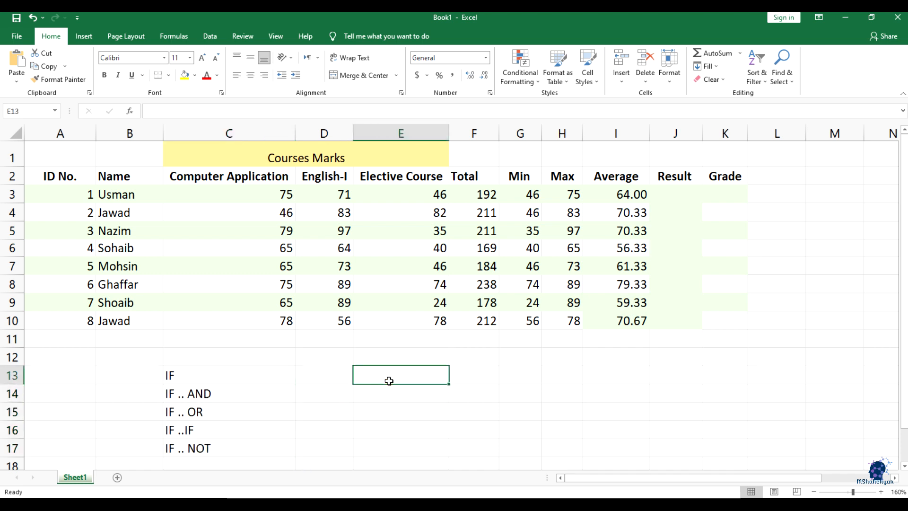
key(Left)
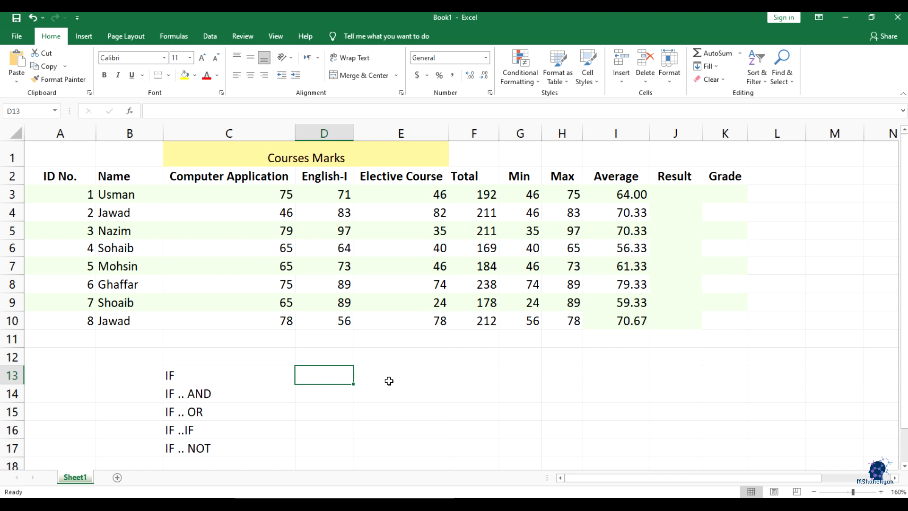
text(60)
key(Tab)
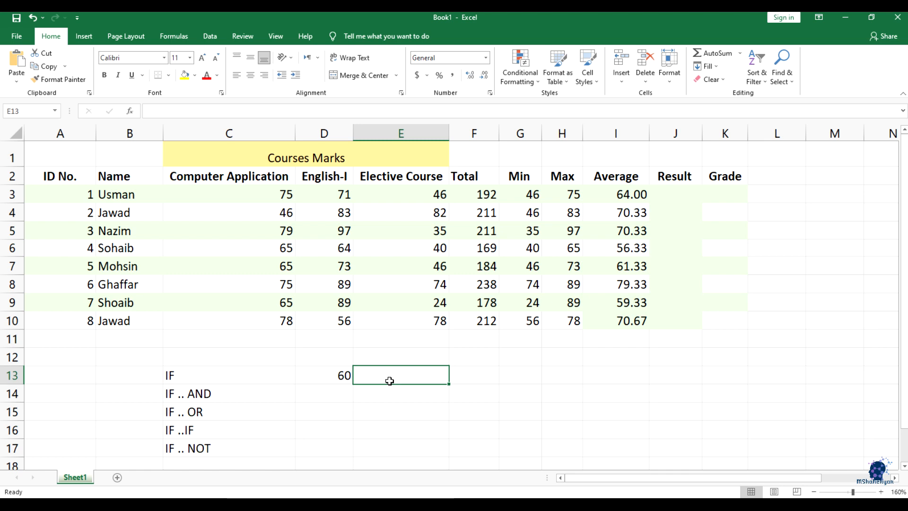
Step: Begin an IF formula in E13 with the logical test D13>60
text(=IF)
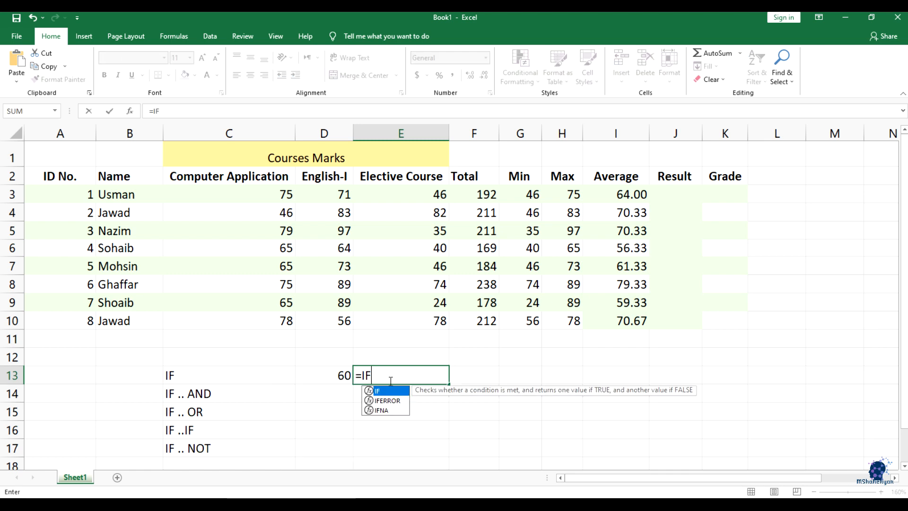
text(()
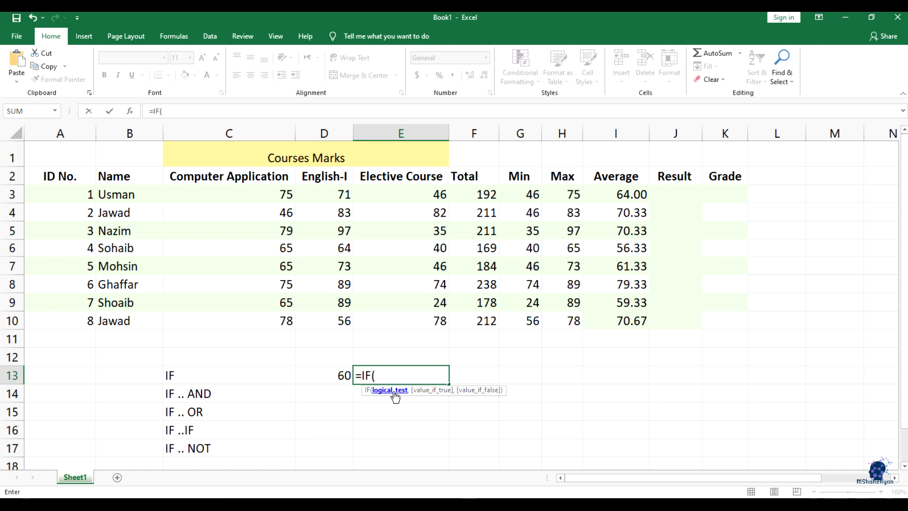
click(330, 372)
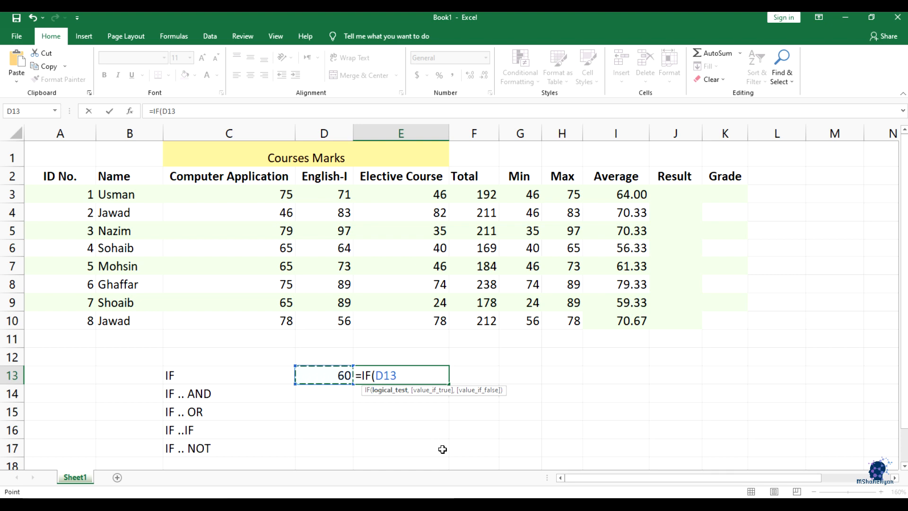
text(>60,)
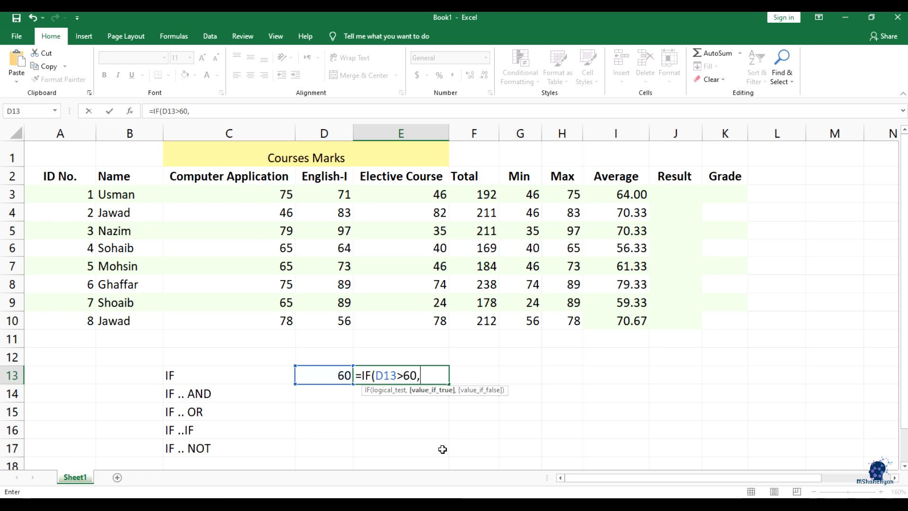
key(Left)
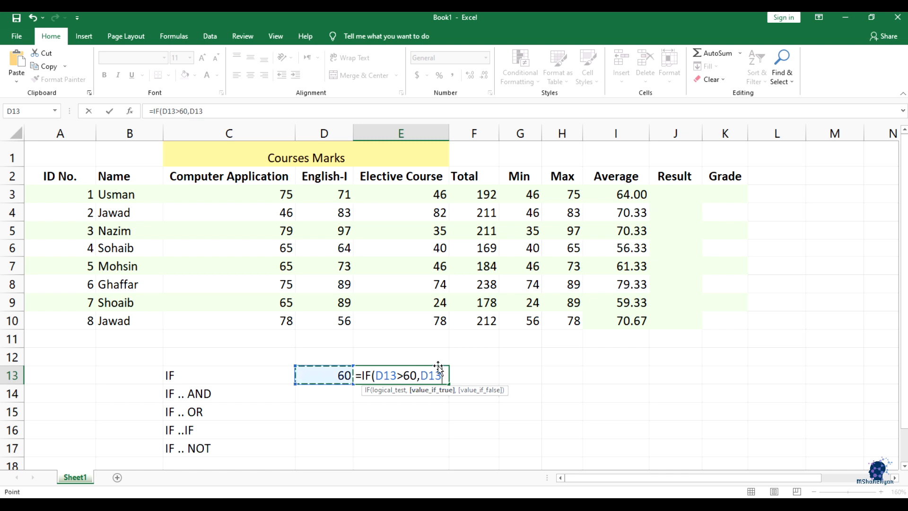
drag(440, 376, 422, 376)
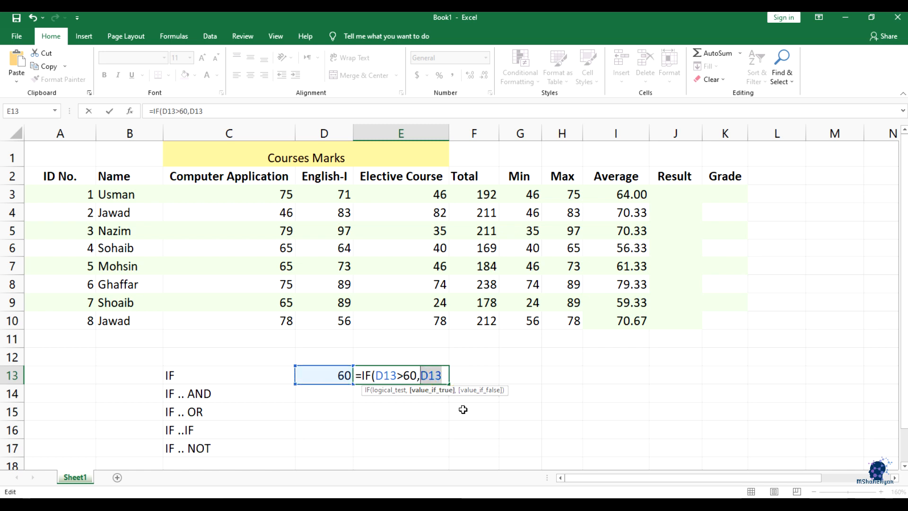
key(BackSpace)
Step: Complete the E13 formula so it returns "PASS" when the test is true and "FAIL" when it is false
text(")
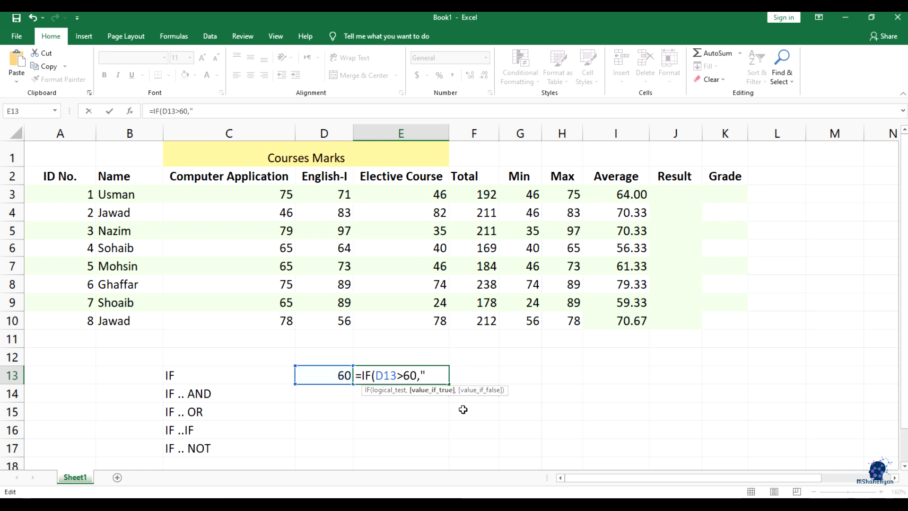
text(PASS")
text(,)
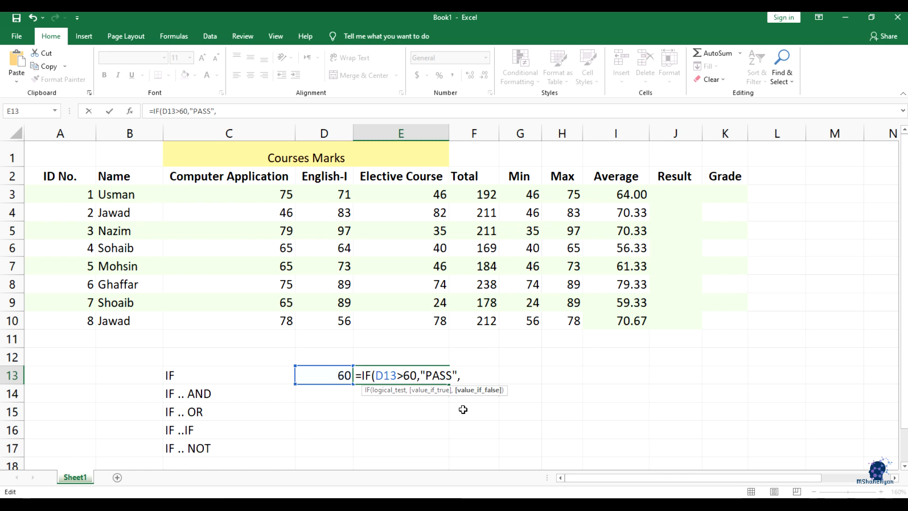
text(")
text(FAIL)
text("))
key(Return)
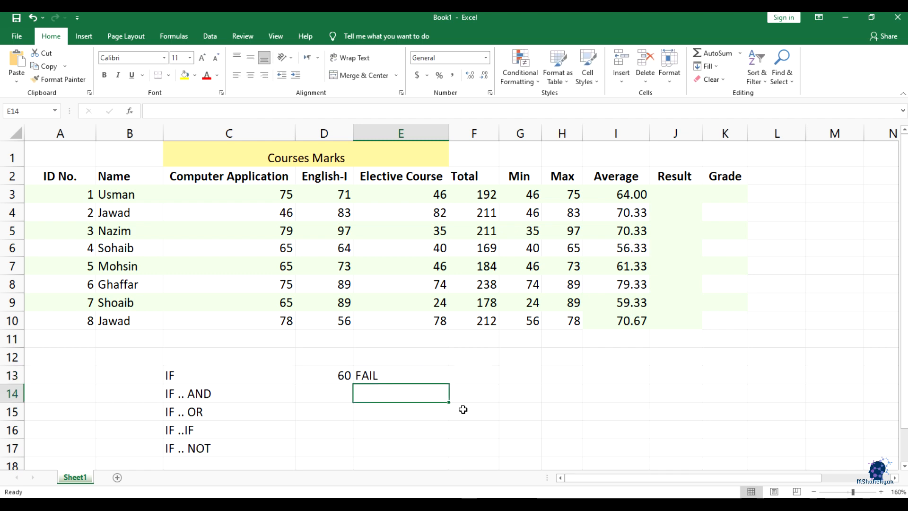
Step: Set the test mark in D13 to 65 and check the IF formula's result in E13
key(Up)
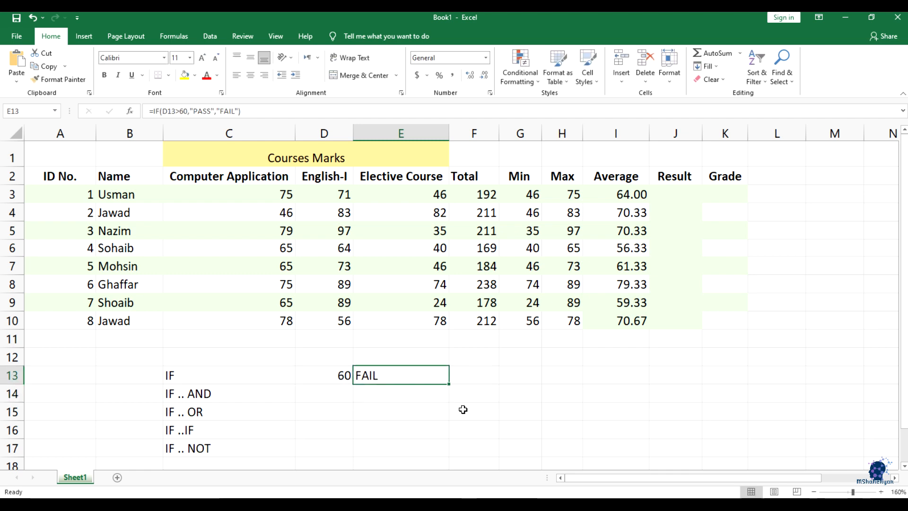
click(340, 378)
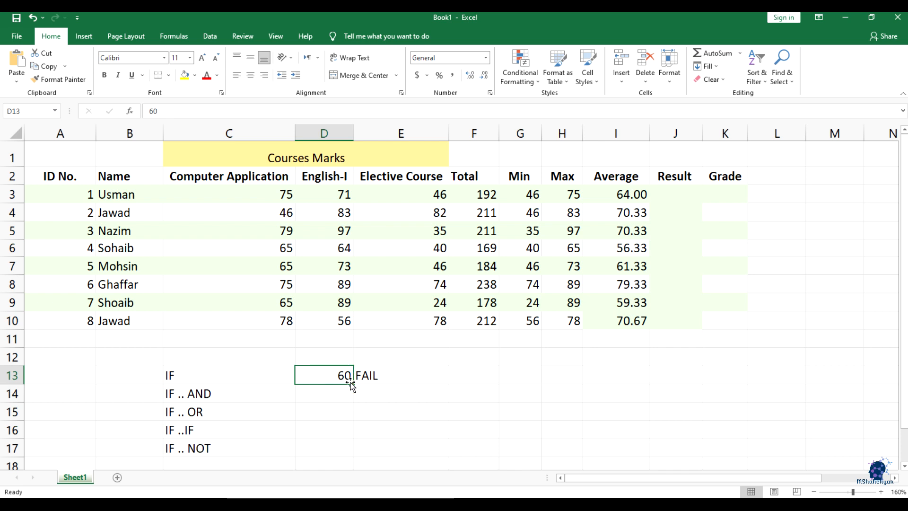
click(378, 376)
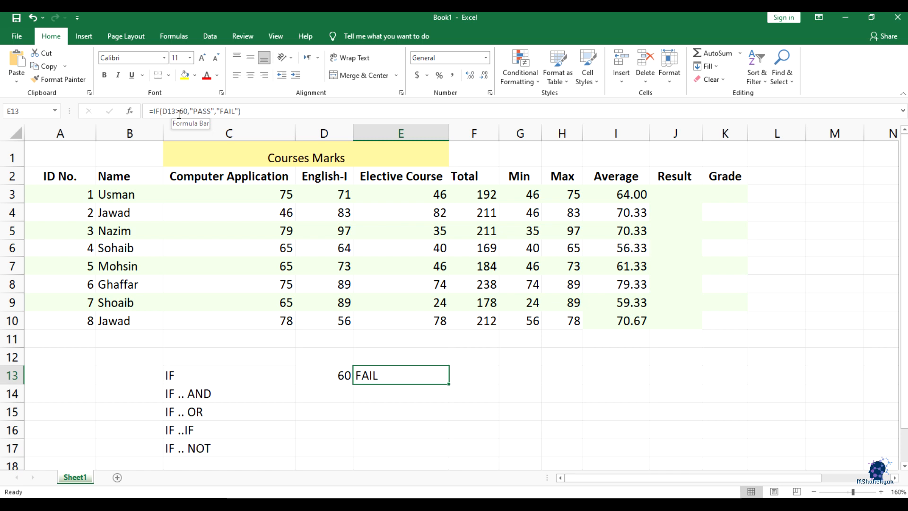
click(335, 376)
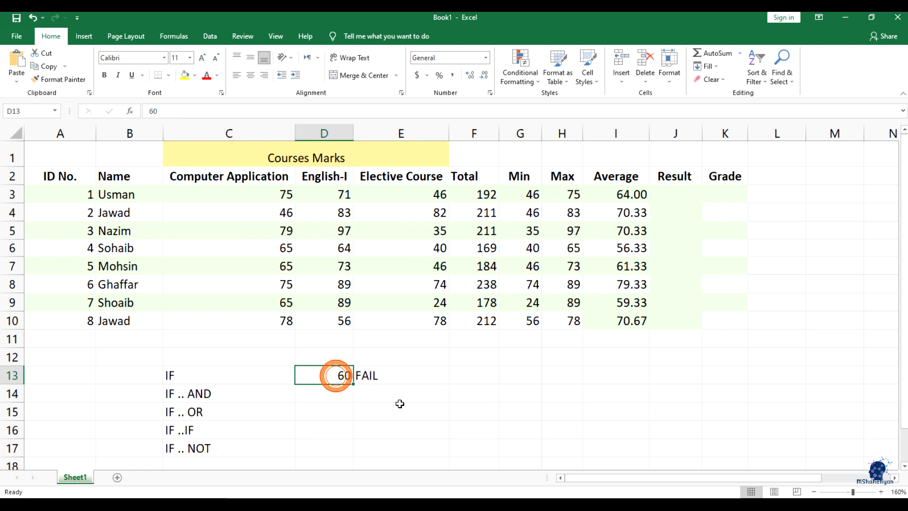
text(65)
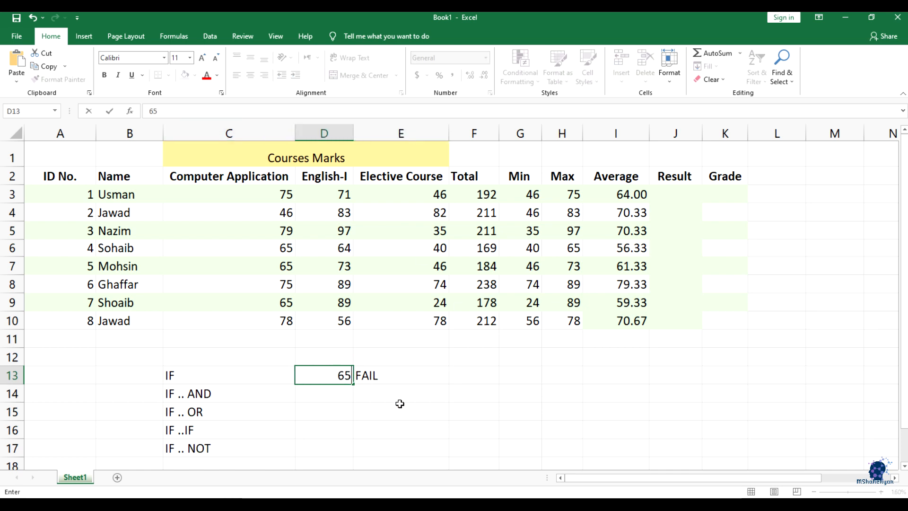
key(Tab)
key(Left)
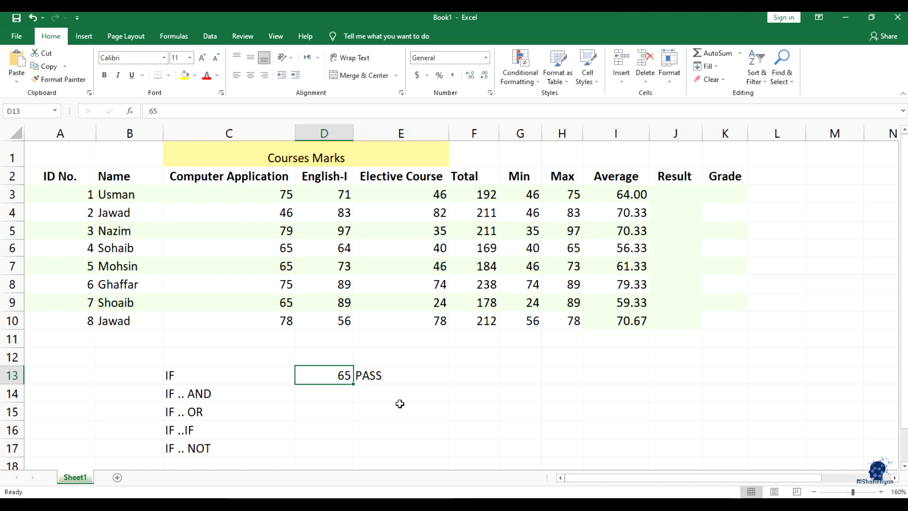
key(Right)
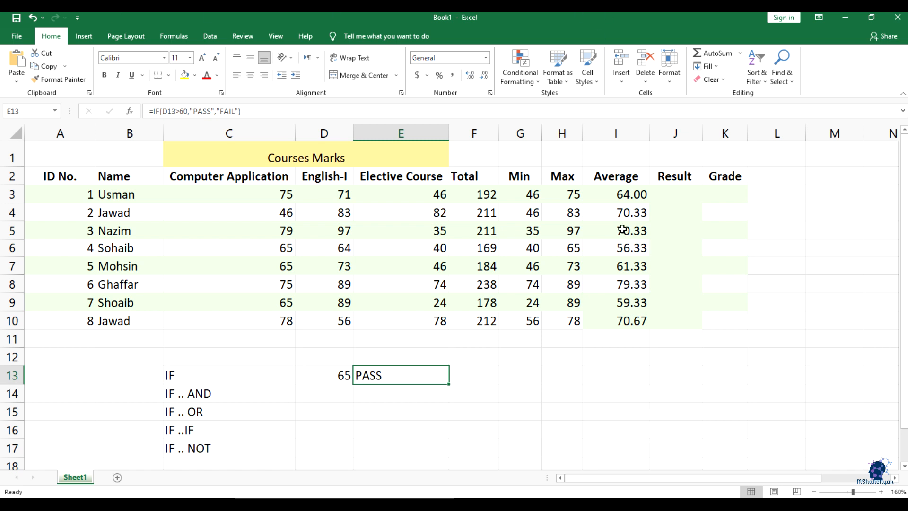
Step: Replace the "PASS" value in the E13 IF formula with the calculation D13-60
click(335, 375)
click(371, 375)
double_click(382, 378)
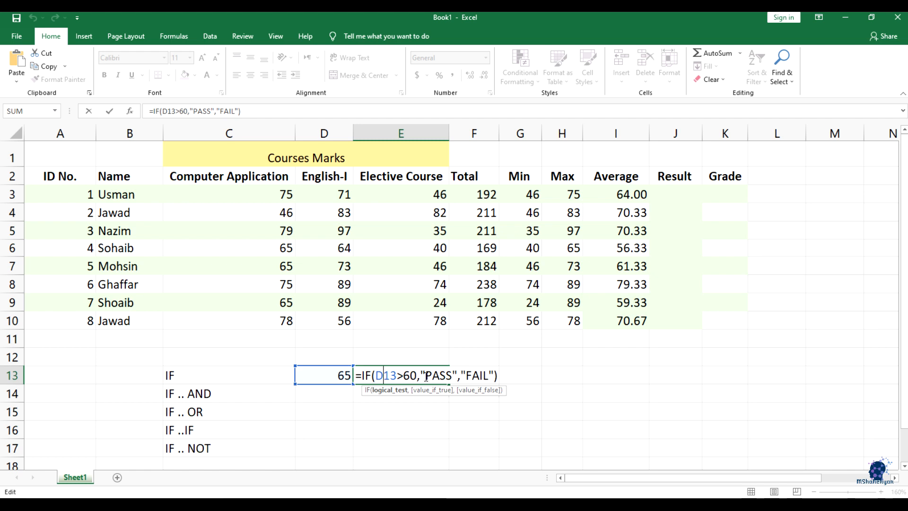
drag(420, 375, 456, 375)
key(Delete)
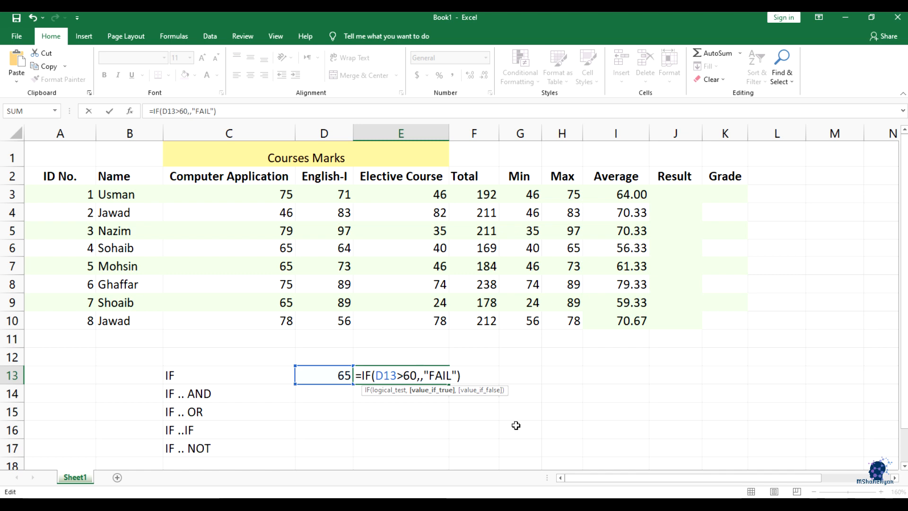
text(D13)
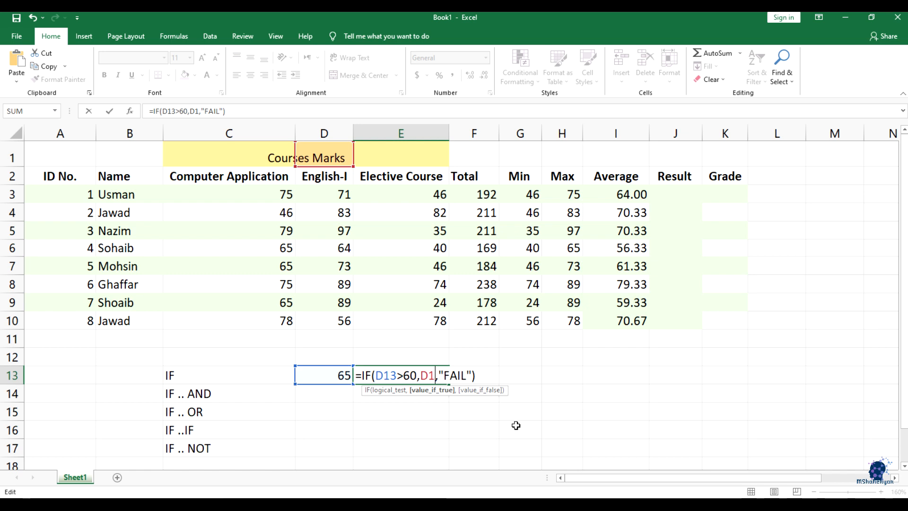
text(-60)
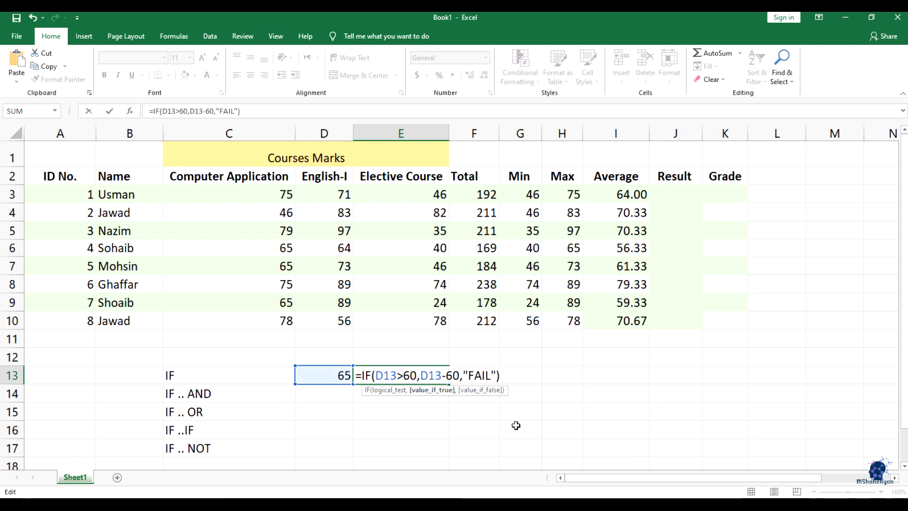
Step: Review the "FAIL" argument of the E13 formula, keep it as is, and commit the edited formula
key(Right)
key(shift+Right)
key(shift+Right)
key(shift+Right)
key(shift+Right)
key(shift+Right)
key(shift+Right)
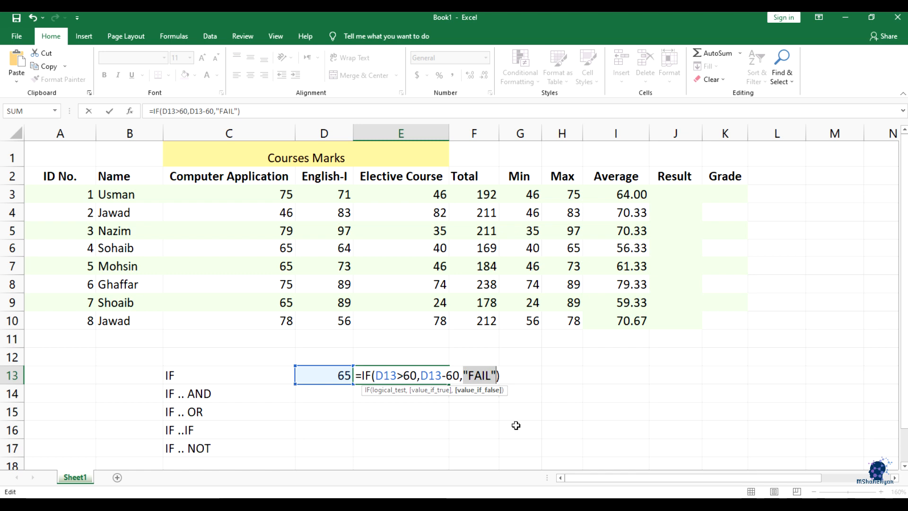
key(Right)
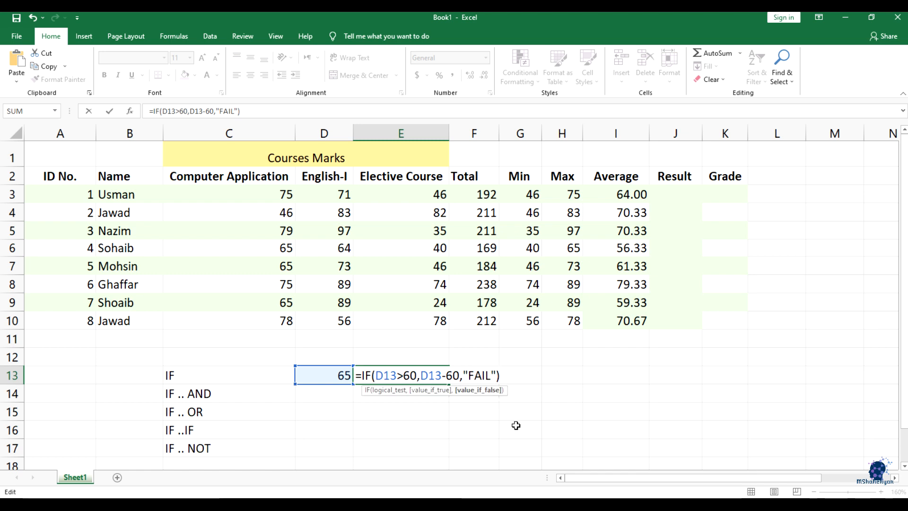
key(Return)
click(427, 376)
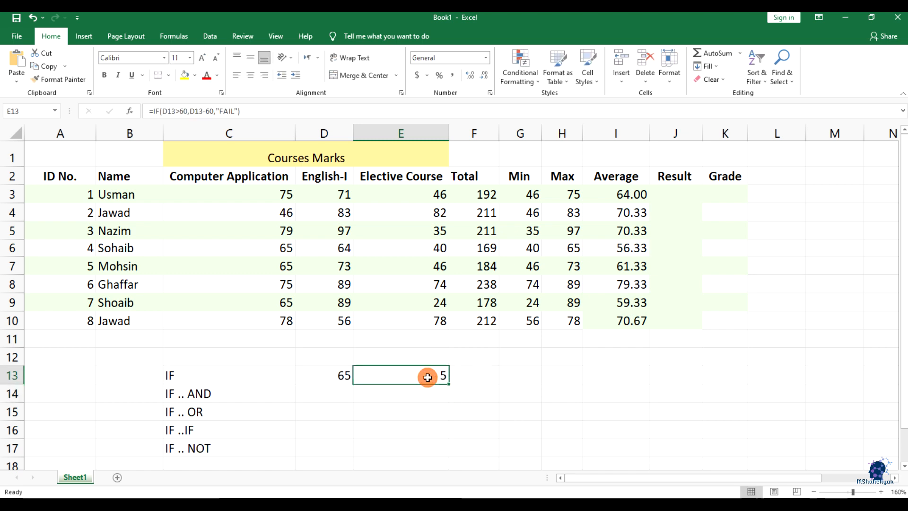
Step: Set the test mark in D13 to 87 and check the calculated result in E13
click(334, 375)
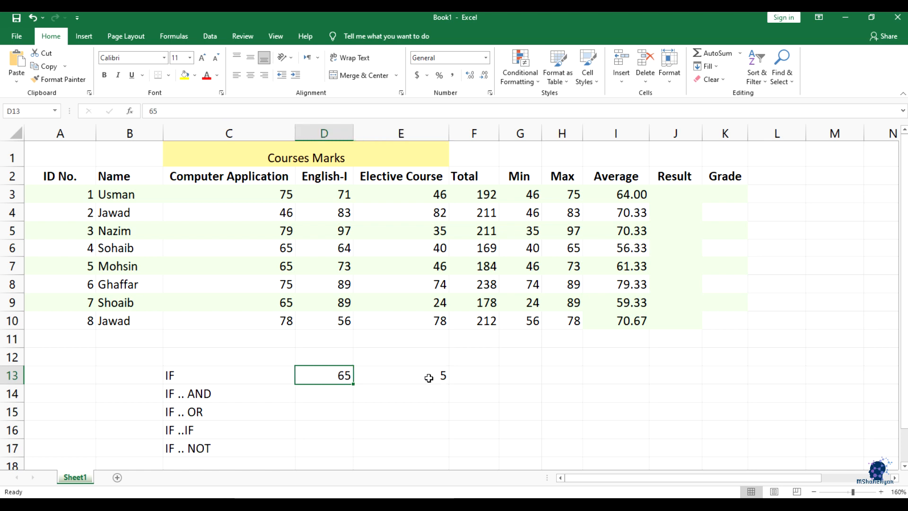
double_click(345, 376)
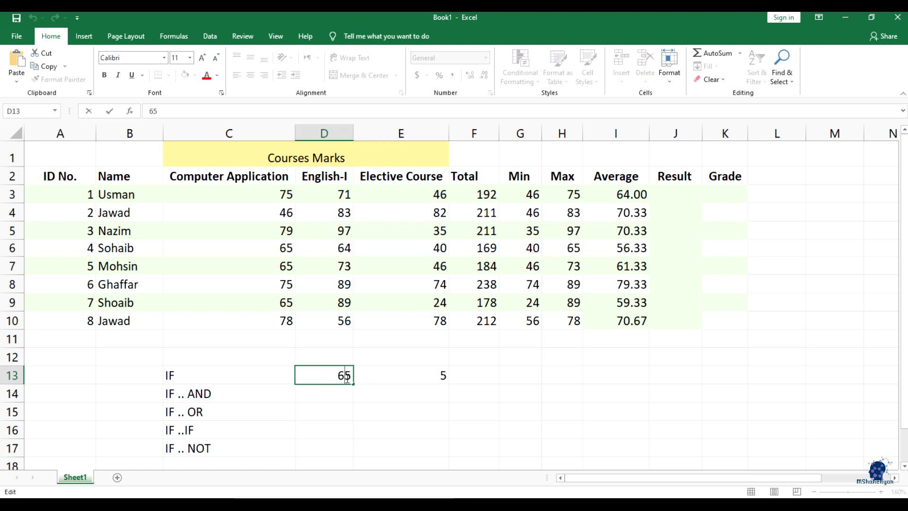
text(8)
key(BackSpace)
key(BackSpace)
text(87)
key(Delete)
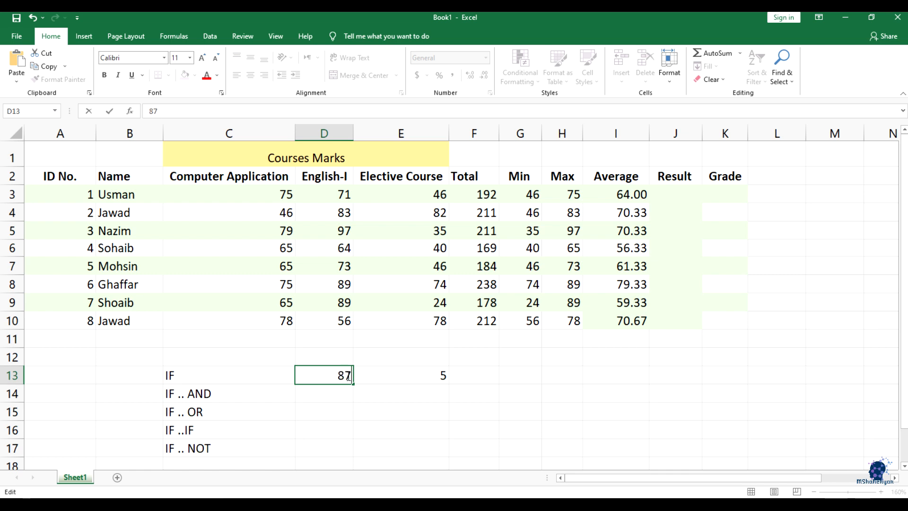
key(Return)
click(348, 376)
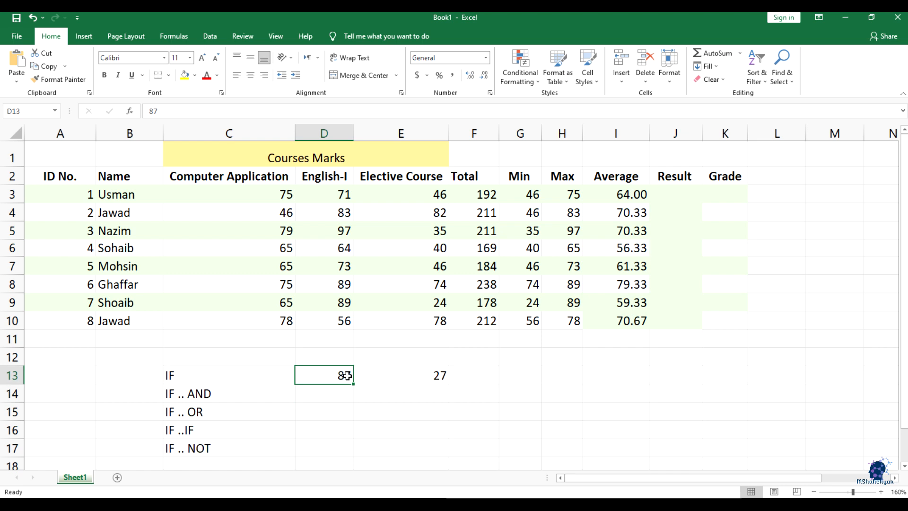
click(429, 377)
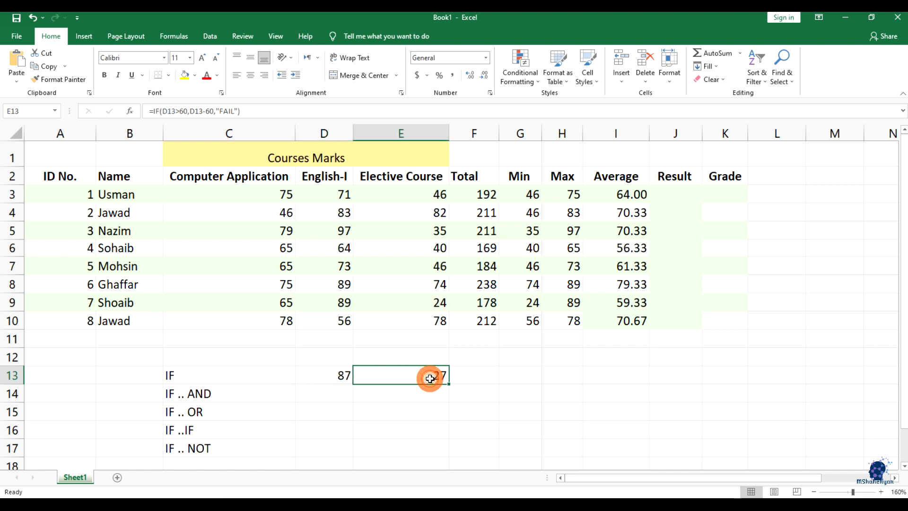
Step: Set the test mark in D13 to 52 and check what the E13 formula returns
double_click(343, 376)
double_click(343, 377)
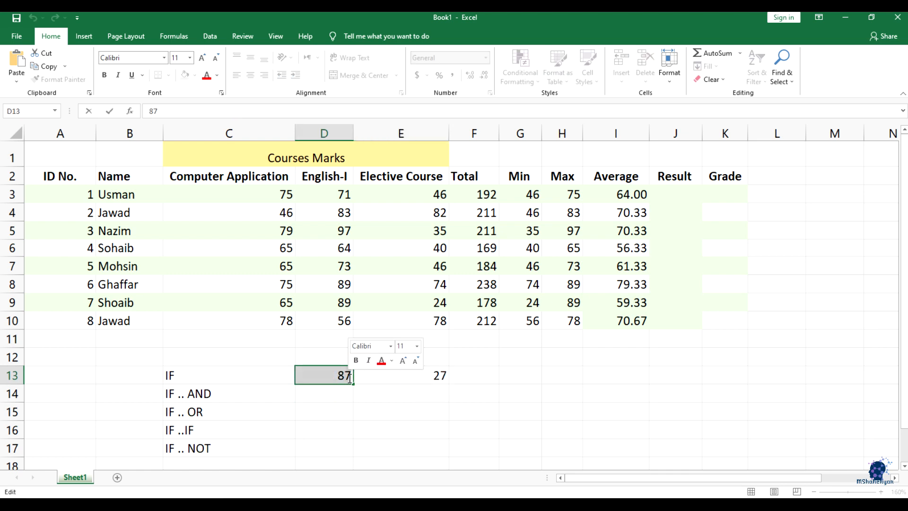
text(52)
key(Return)
click(348, 376)
key(Right)
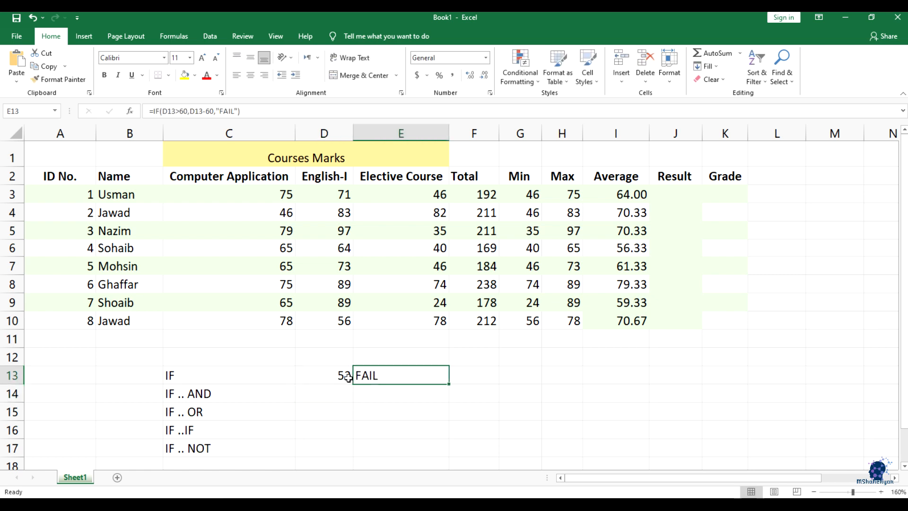
Step: Examine the logical test and value-if-true arguments of the E13 formula, and compare its result with the mark in D13
double_click(399, 378)
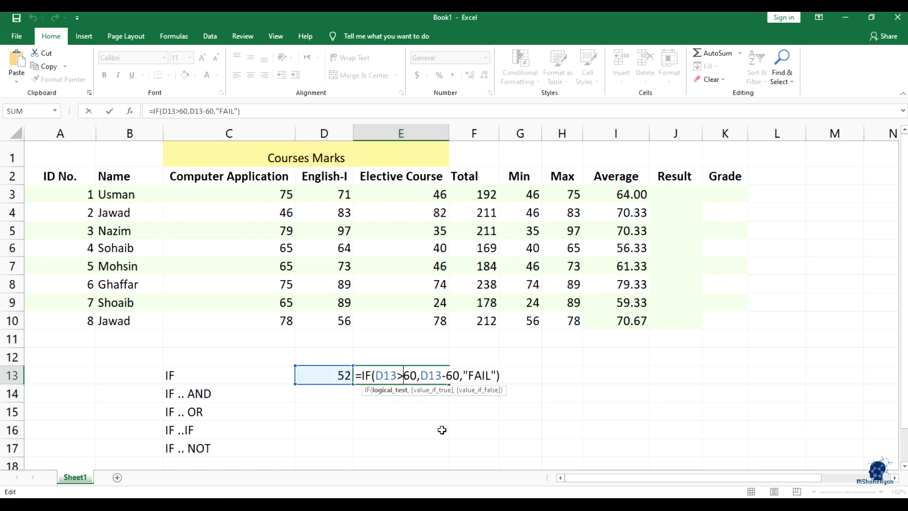
drag(375, 376, 460, 376)
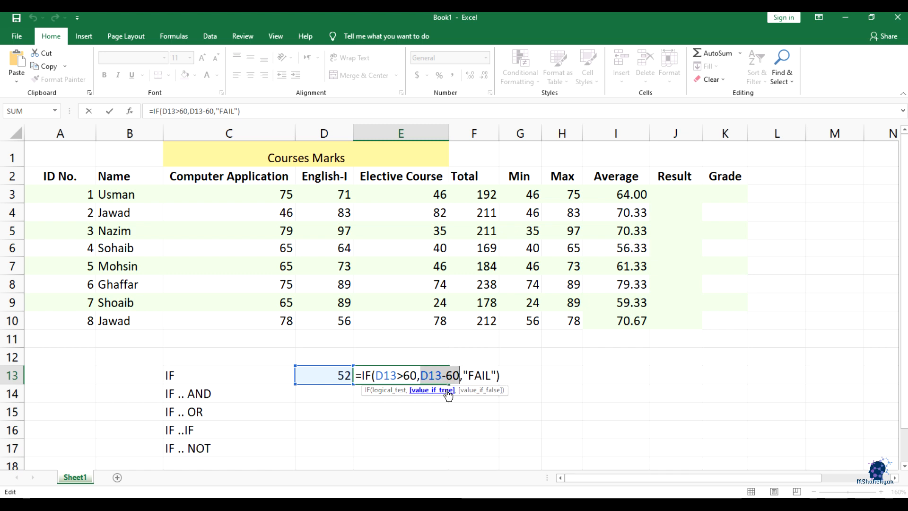
click(425, 376)
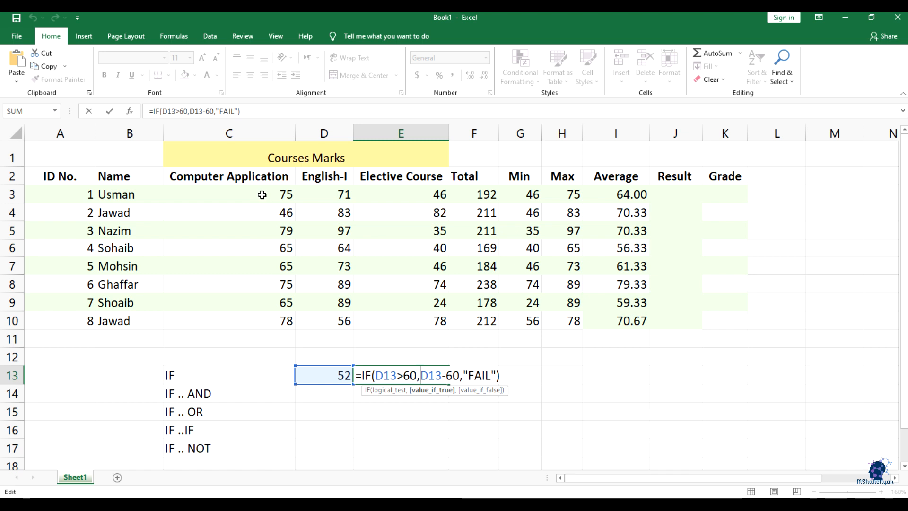
click(430, 374)
click(450, 417)
click(411, 377)
click(344, 375)
click(379, 376)
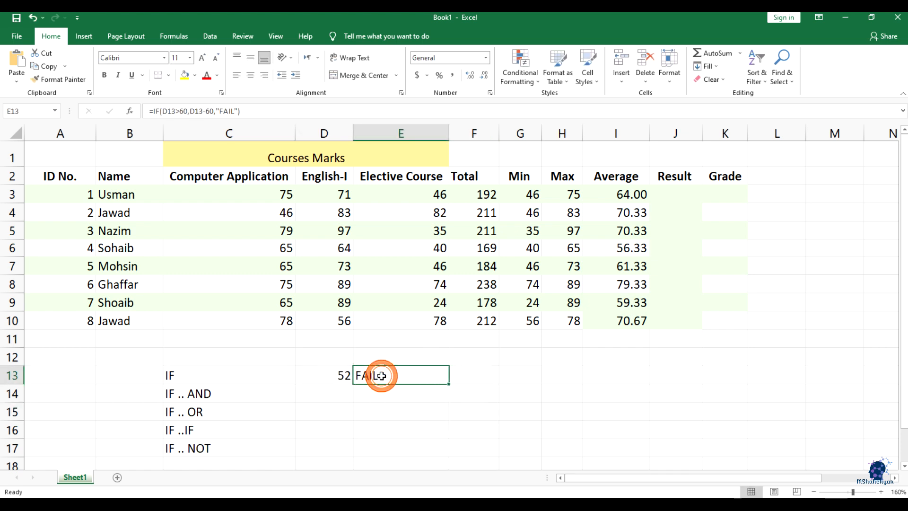
Step: Examine the three course headings, the marks in C3:E3 and Result cell J3 as the example for IF .. AND
click(204, 392)
click(379, 400)
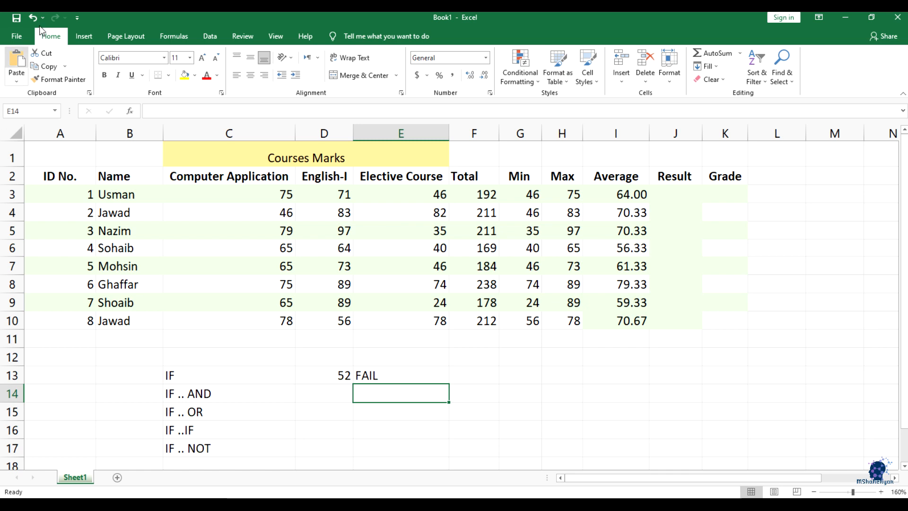
click(272, 197)
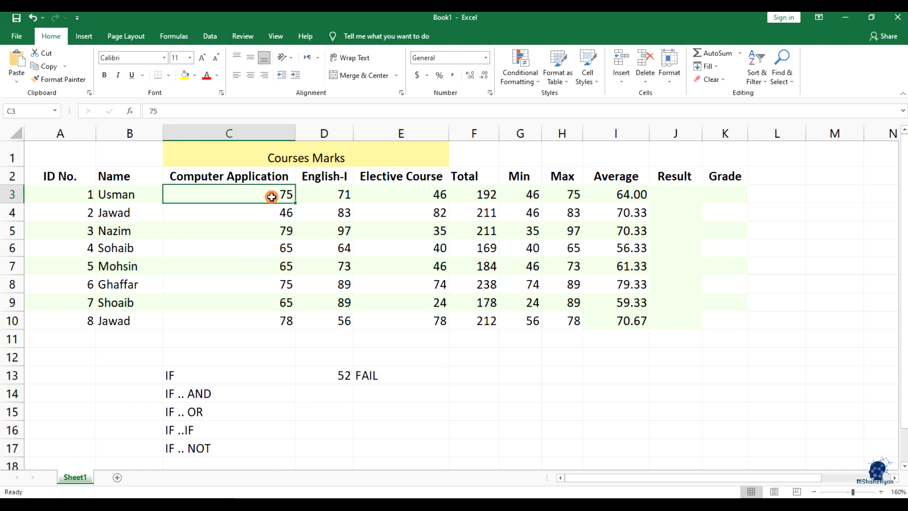
click(318, 179)
click(384, 179)
drag(257, 173, 373, 175)
click(408, 376)
drag(243, 190, 392, 196)
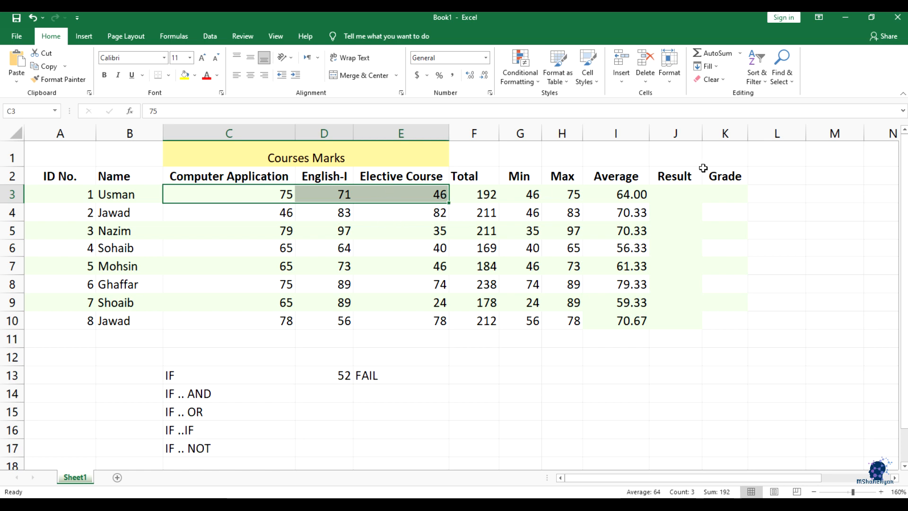
click(666, 193)
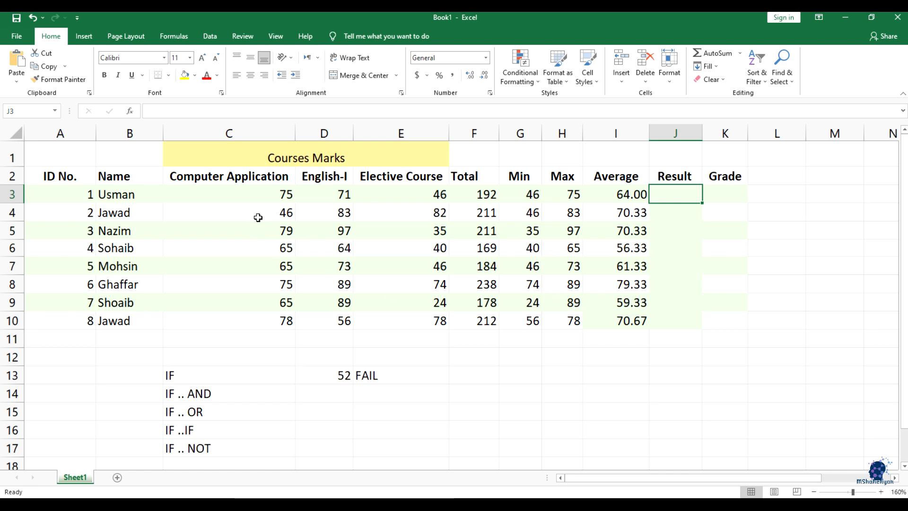
Step: Examine the Computer Application, English-I and Elective Course marks in row 3 one by one, ending on the IF .. AND label
click(254, 199)
click(258, 177)
click(321, 176)
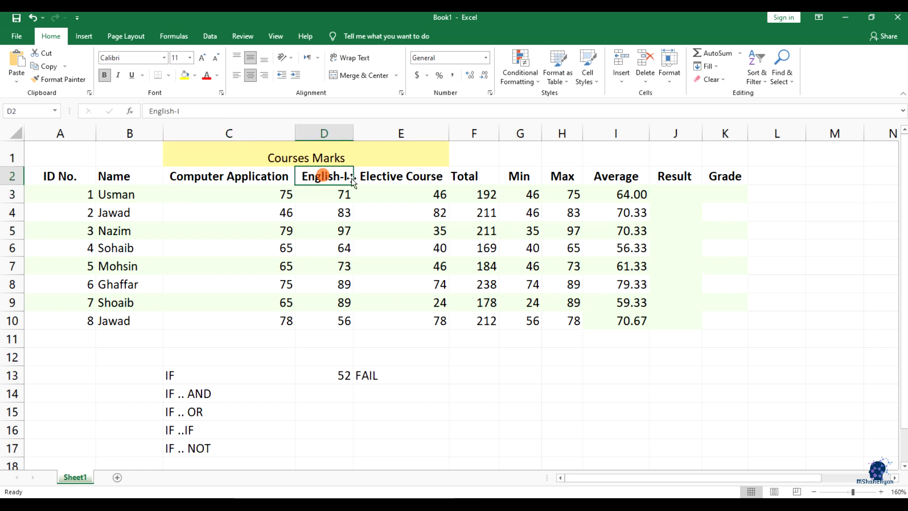
click(381, 177)
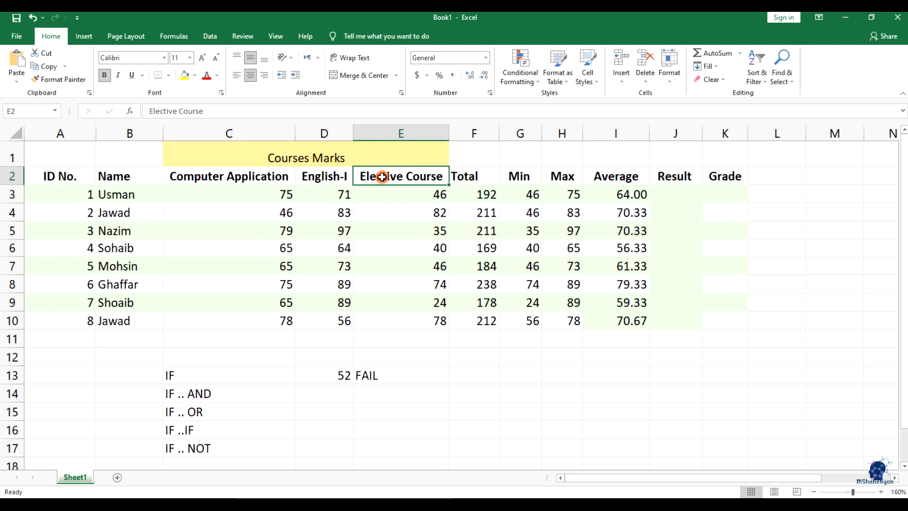
click(277, 198)
click(324, 194)
click(399, 196)
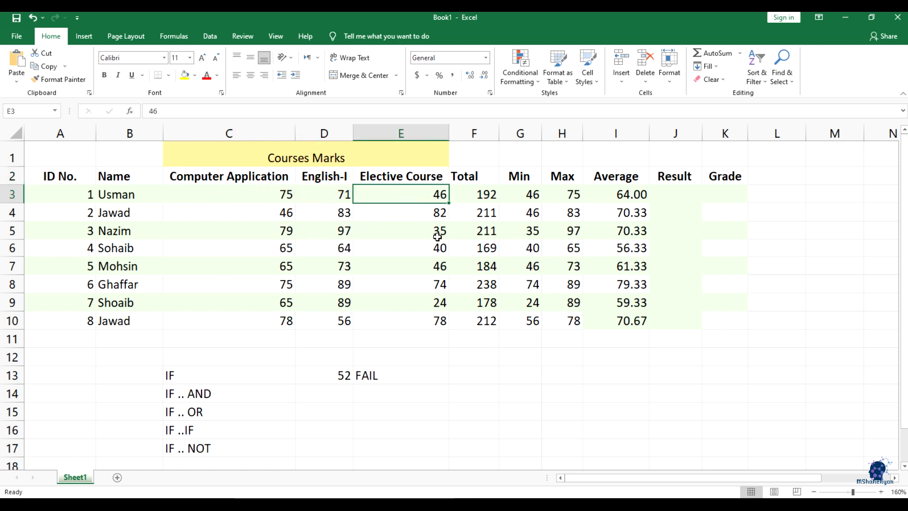
click(278, 195)
click(321, 194)
click(392, 195)
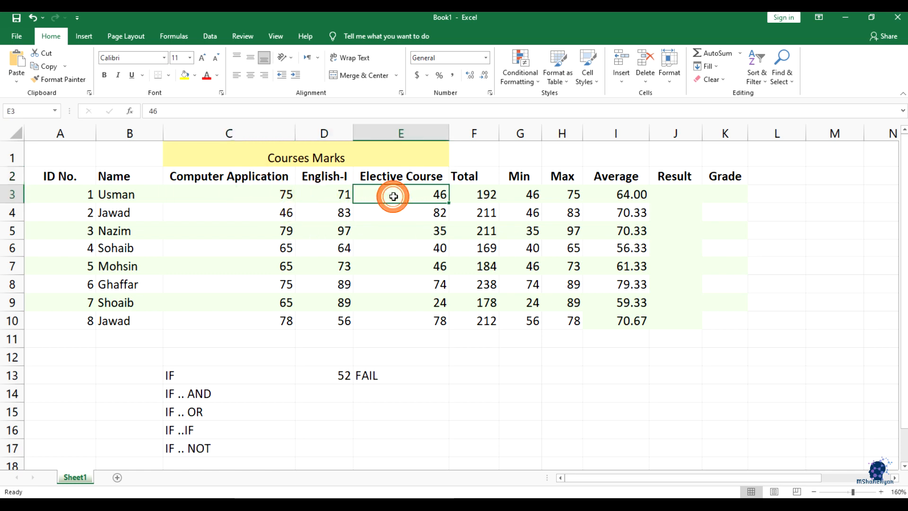
click(280, 197)
click(321, 195)
click(381, 197)
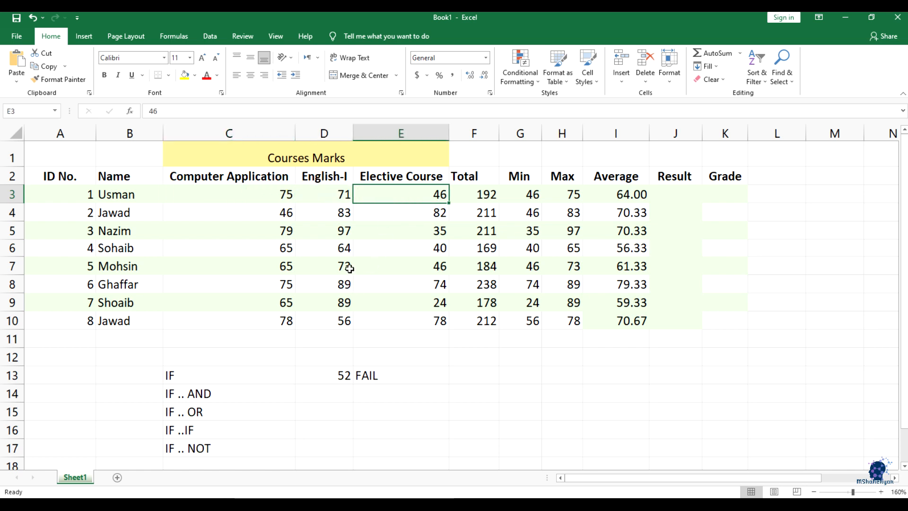
click(201, 392)
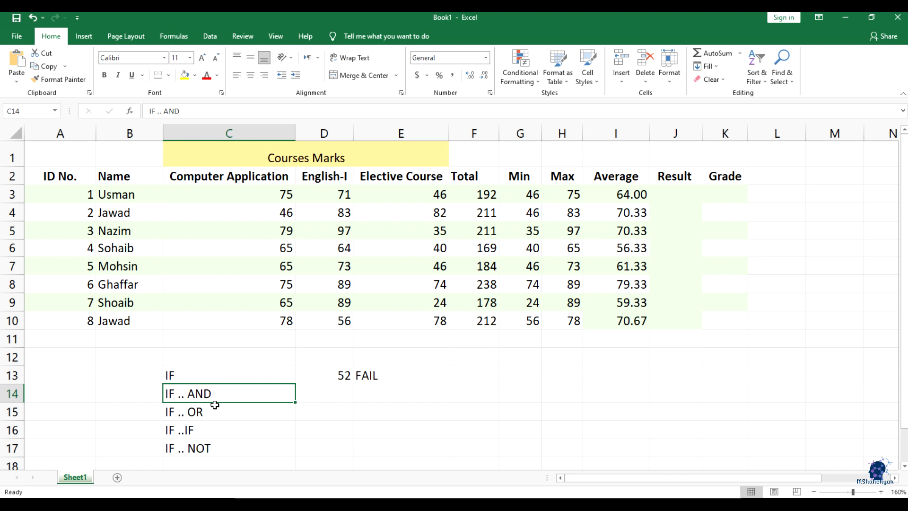
Step: Begin an IF formula in Result cell J3 with the logical test AND(C3>50,D3>50,E3>50)
click(283, 193)
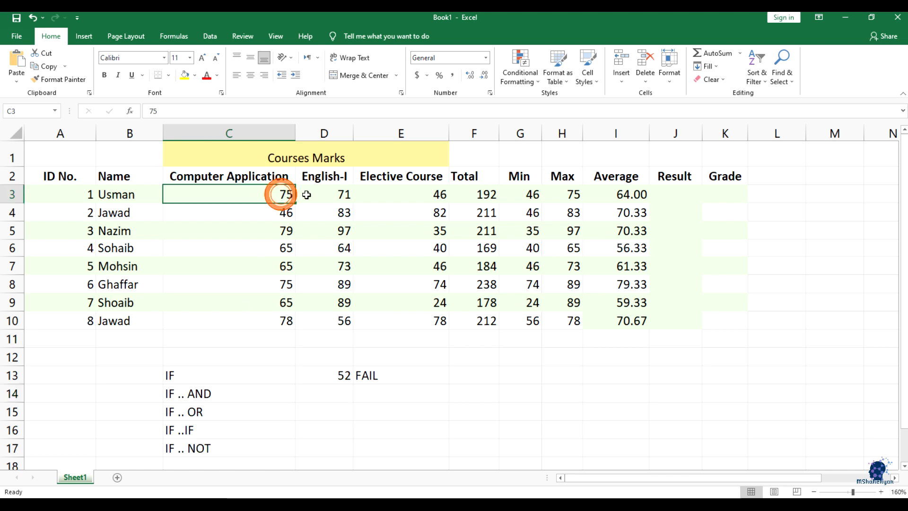
click(312, 194)
click(385, 193)
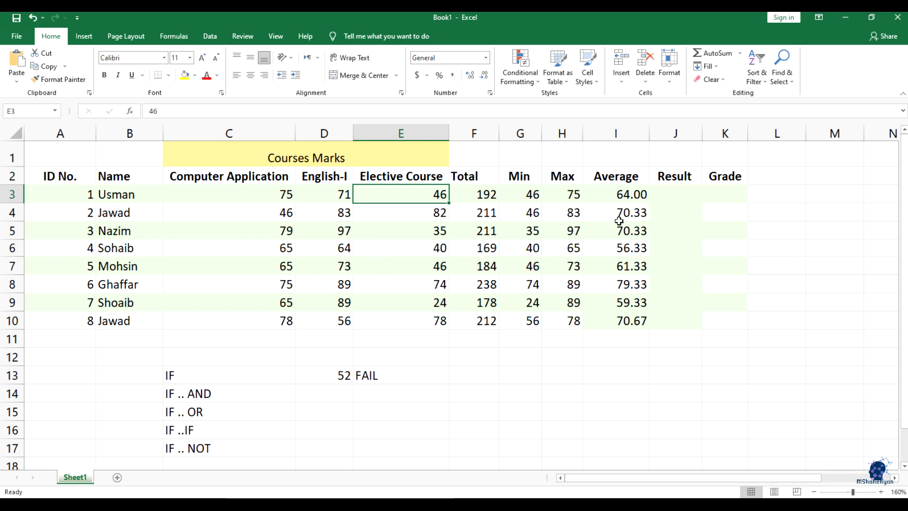
click(684, 192)
text(=if)
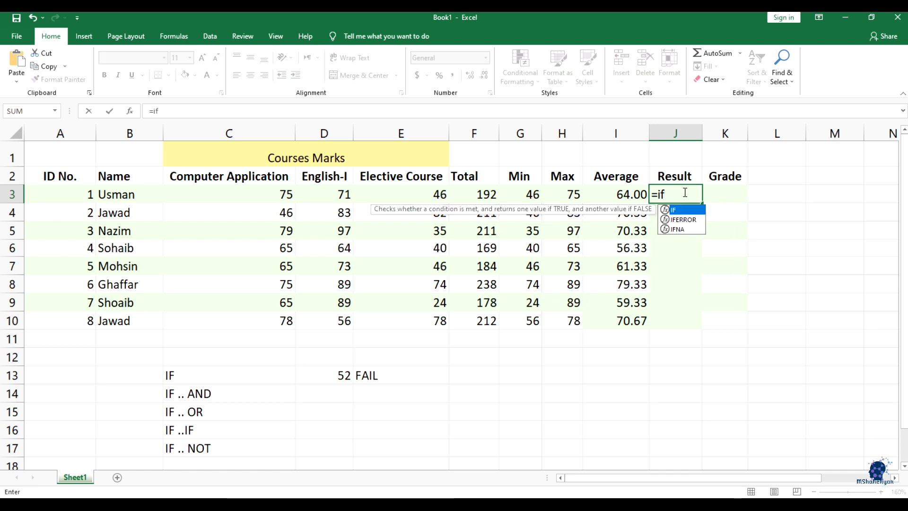
text((AND)
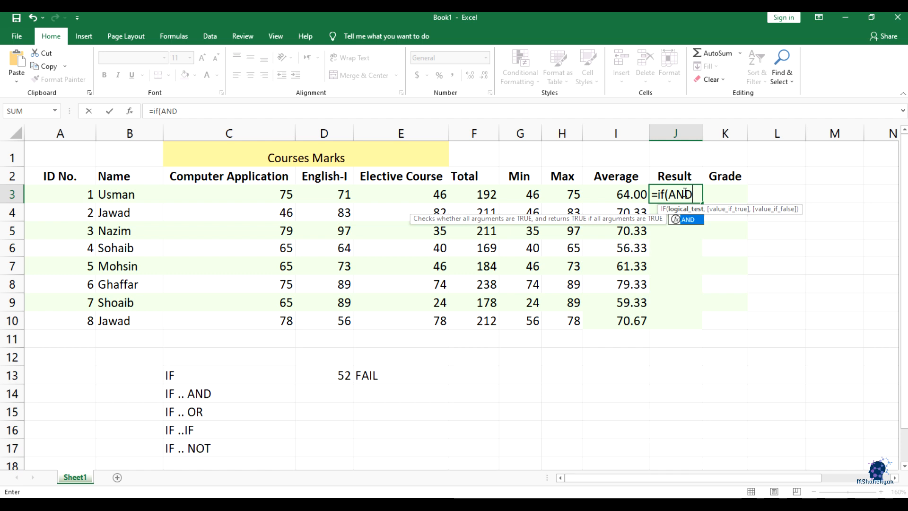
text(()
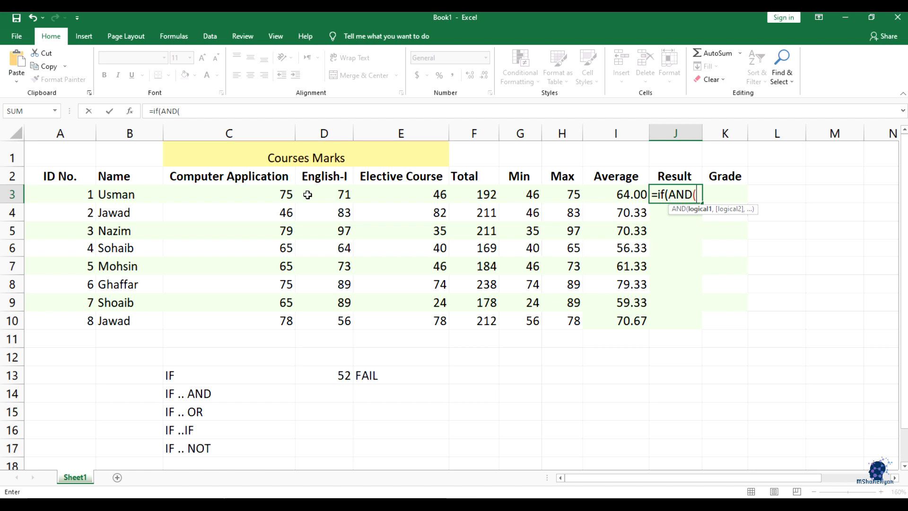
click(271, 194)
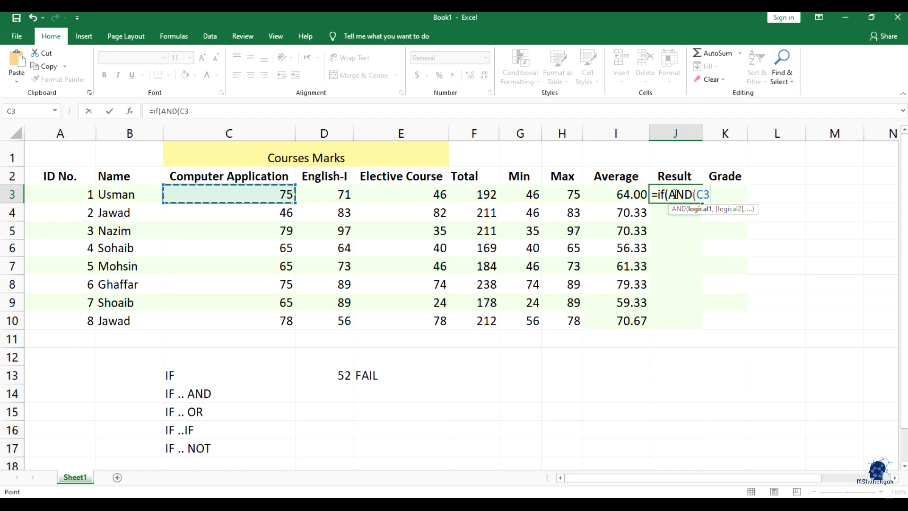
text(>50,)
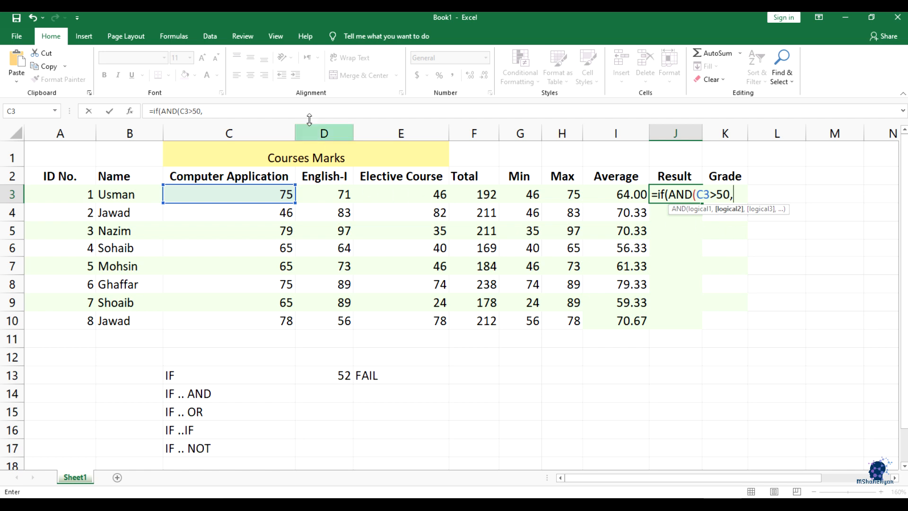
click(341, 197)
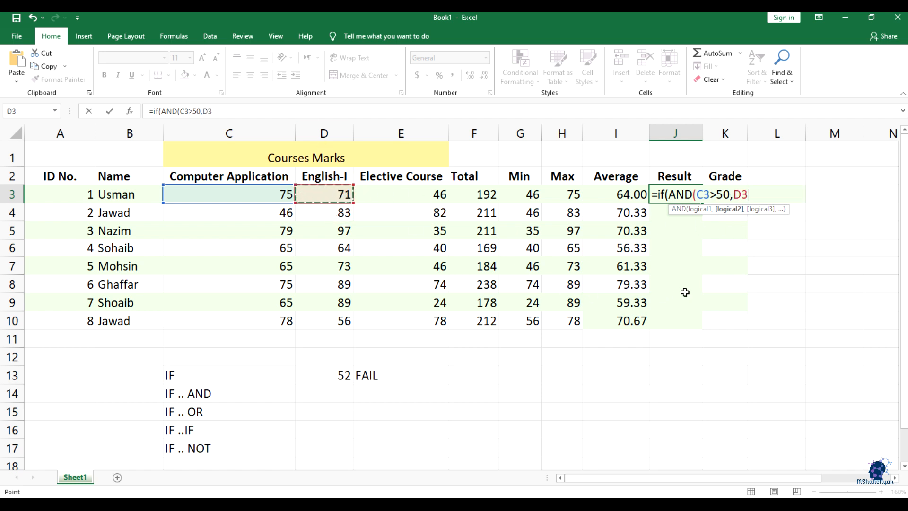
text(>50,)
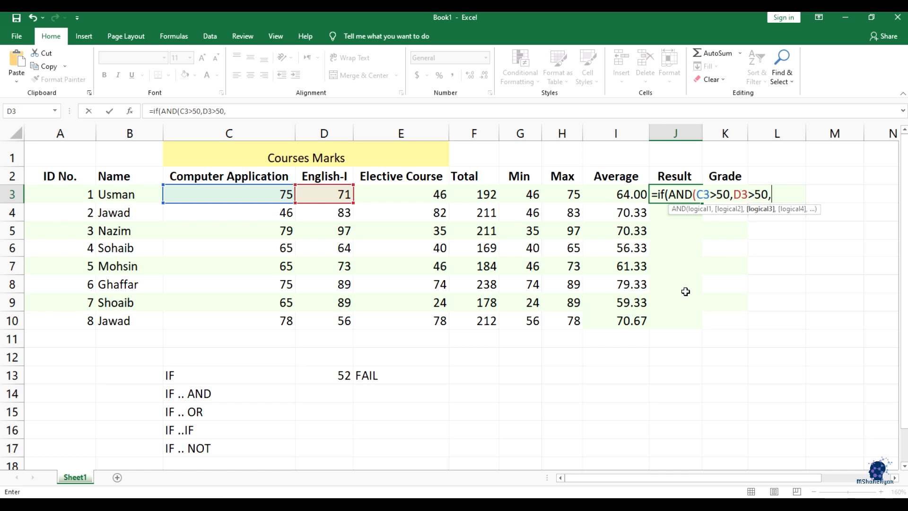
click(407, 194)
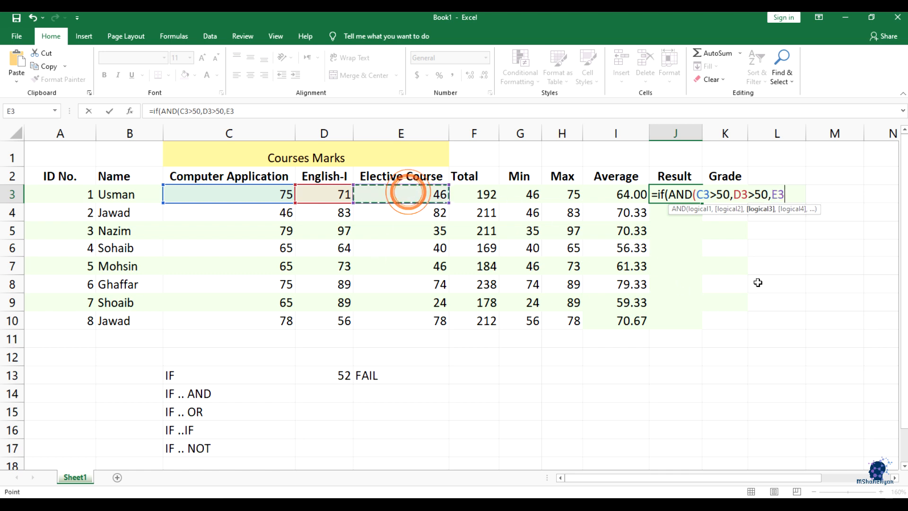
text(>50)
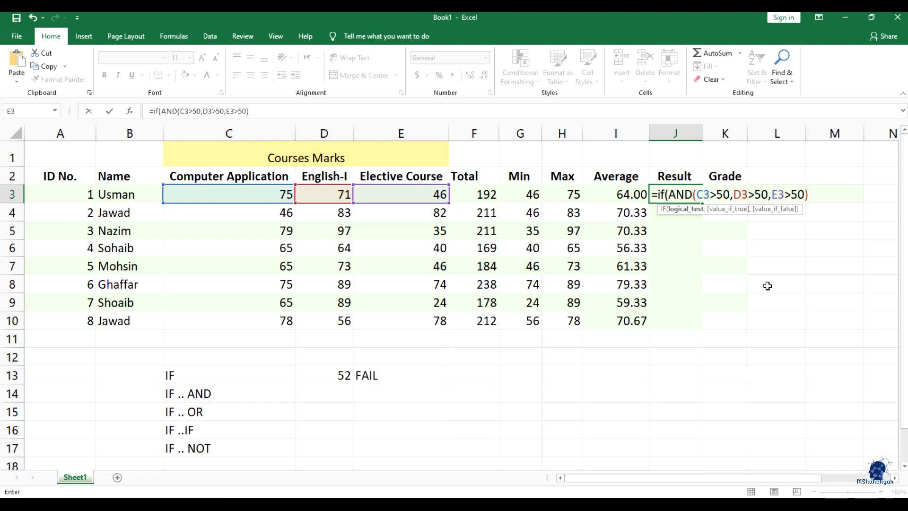
Step: Complete the J3 formula with "PASS" if true and "FAIL" if false, accepting the closing-parenthesis correction
text(,)
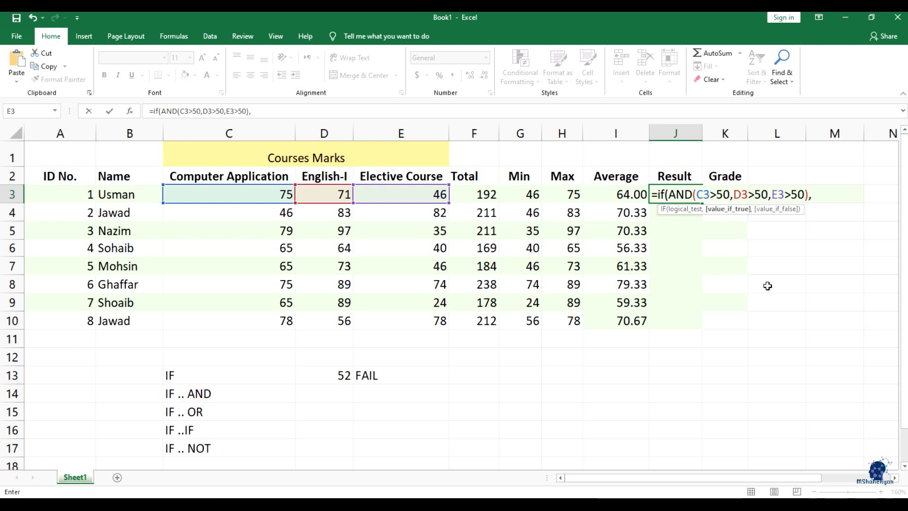
text(")
text(PA)
key(BackSpace)
text(ASS",)
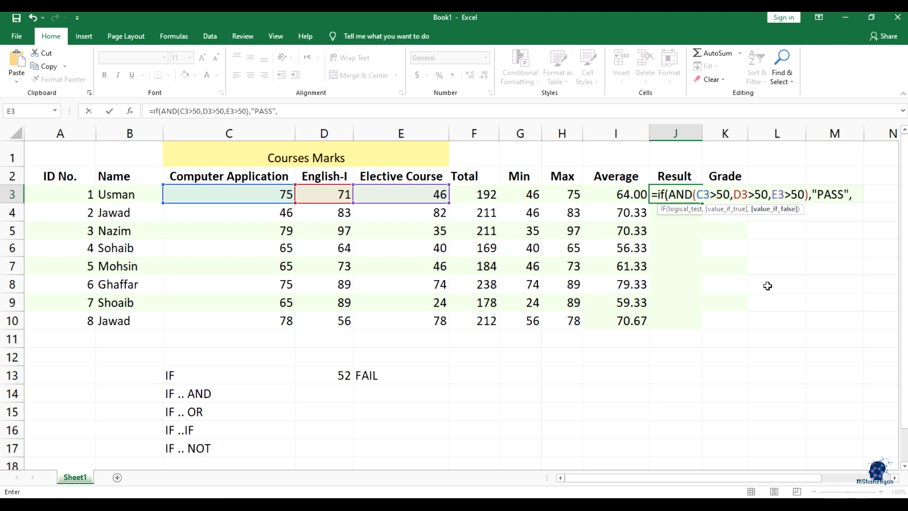
text("FAIL")
click(808, 199)
key(Return)
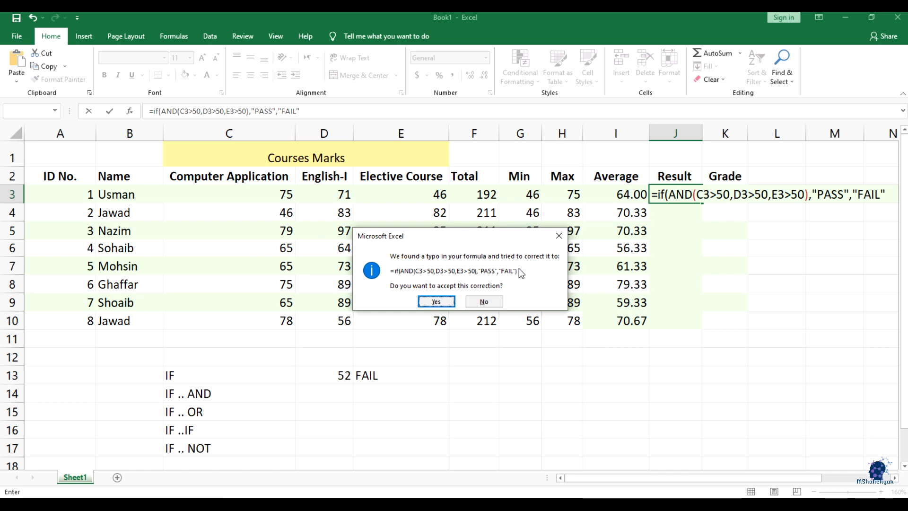
click(436, 301)
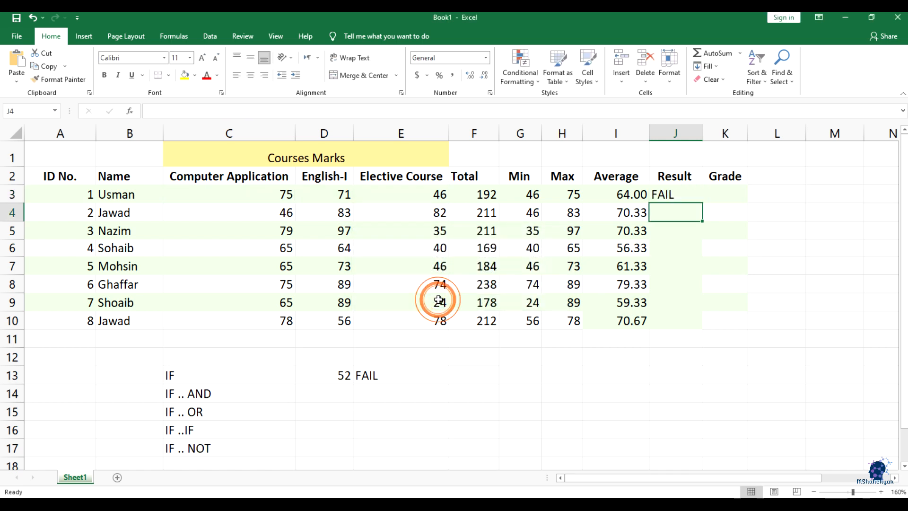
Step: Compare the J3 result with the Elective Course mark in E3, and examine the formula's AND conditions and value-if-false argument
click(680, 194)
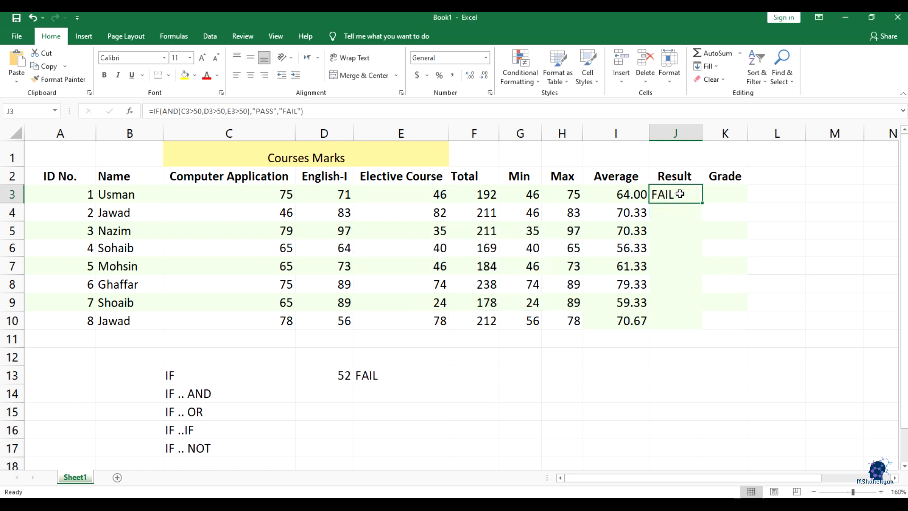
click(382, 195)
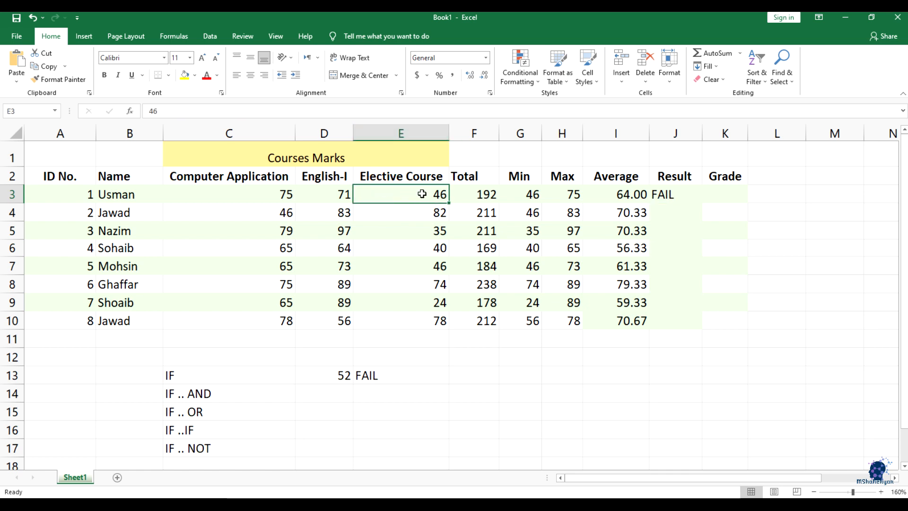
click(669, 201)
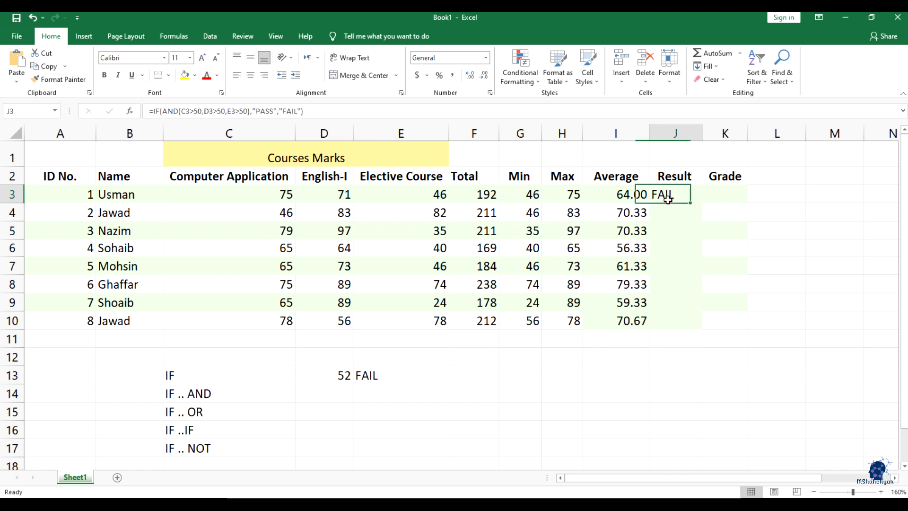
double_click(667, 199)
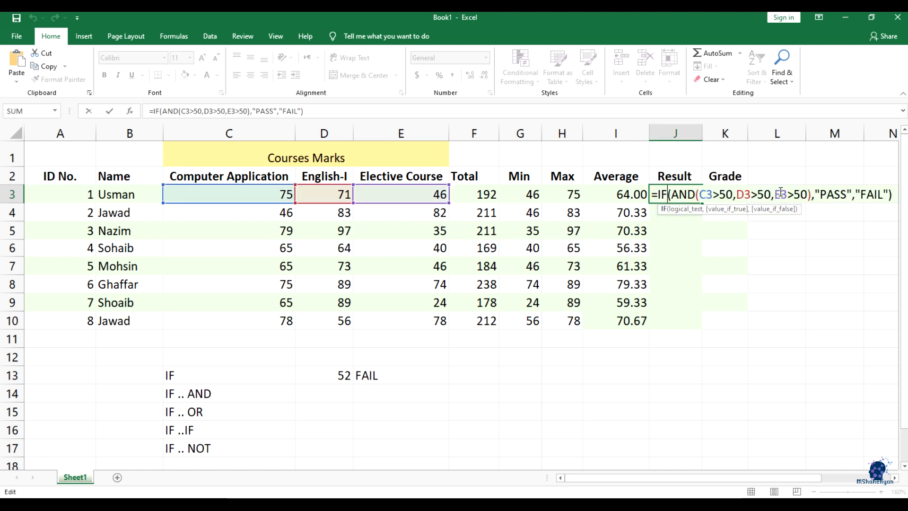
click(741, 195)
drag(744, 196, 804, 195)
click(860, 195)
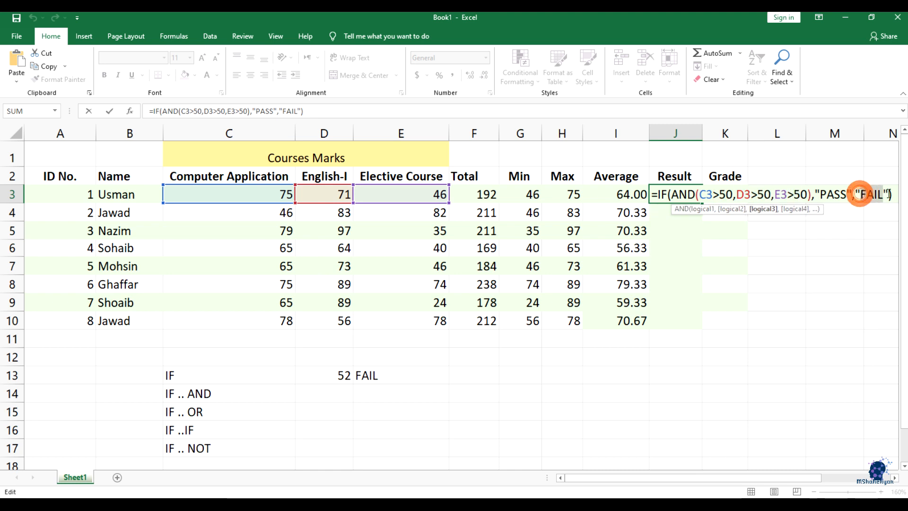
click(774, 233)
Step: Copy the J3 formula down the Result column through J10
click(686, 199)
drag(702, 203, 704, 322)
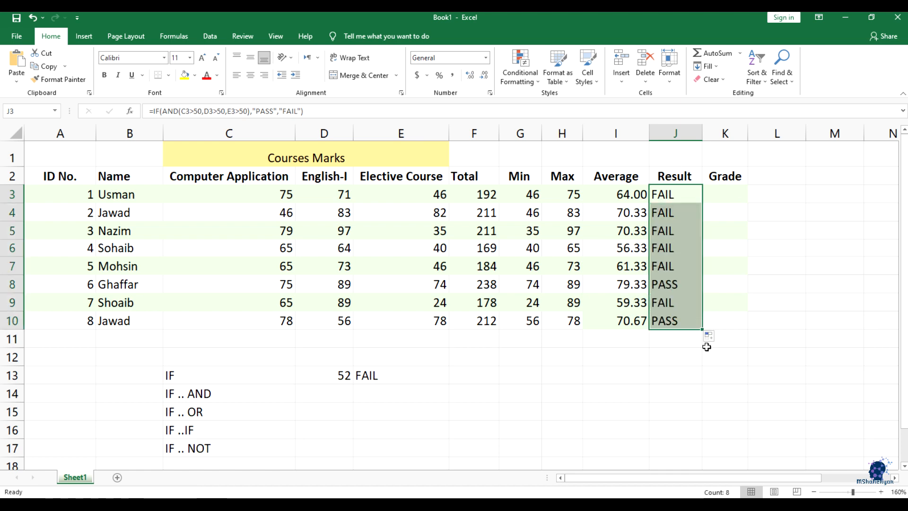
Step: Check the result in J8 against the marks in C8:E8, and inspect the marks in E7, E6, E5 and row 4
click(666, 286)
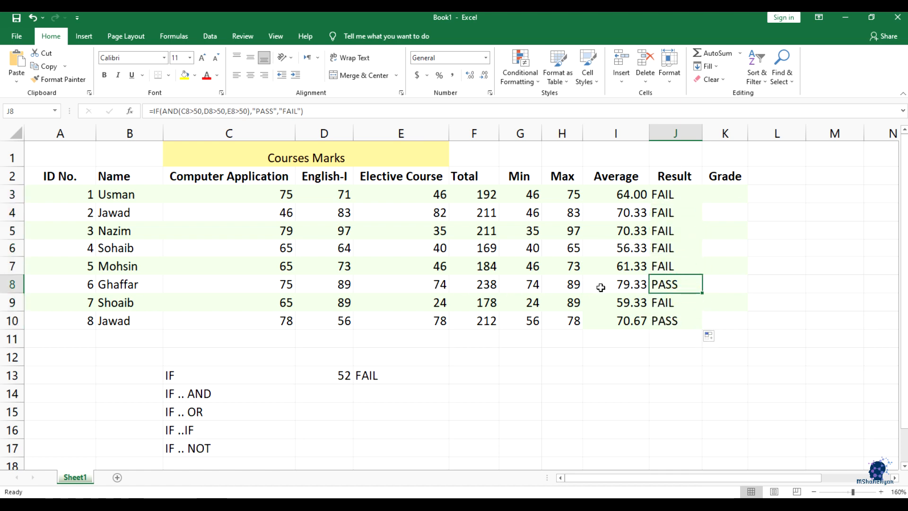
click(77, 284)
click(269, 280)
click(325, 284)
click(413, 291)
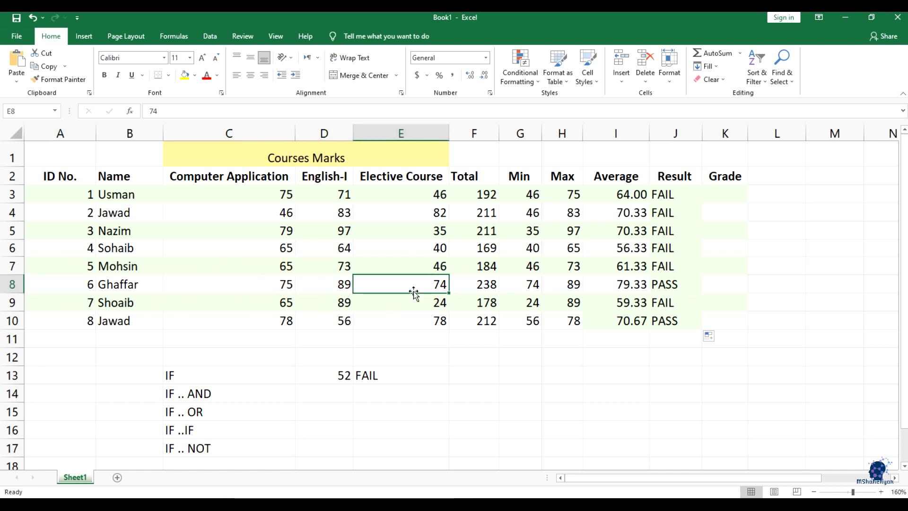
drag(269, 288, 416, 283)
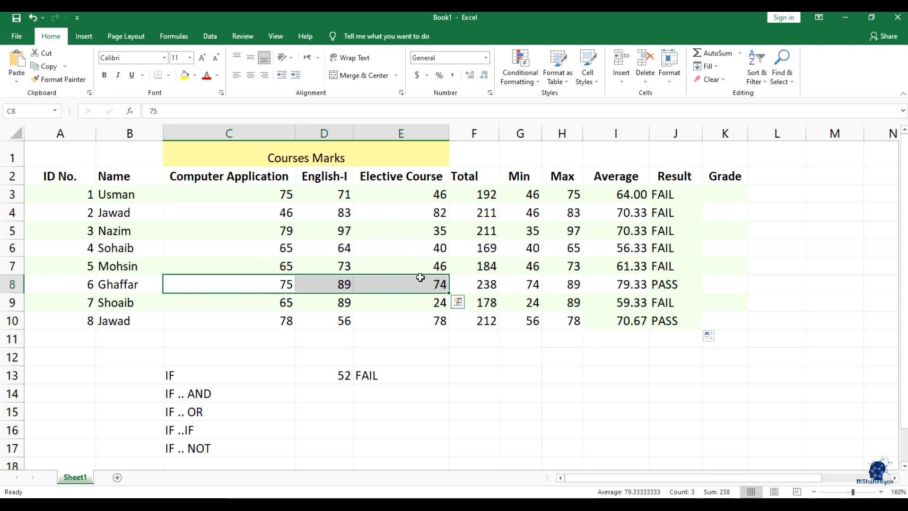
click(430, 265)
click(432, 248)
click(434, 231)
click(298, 211)
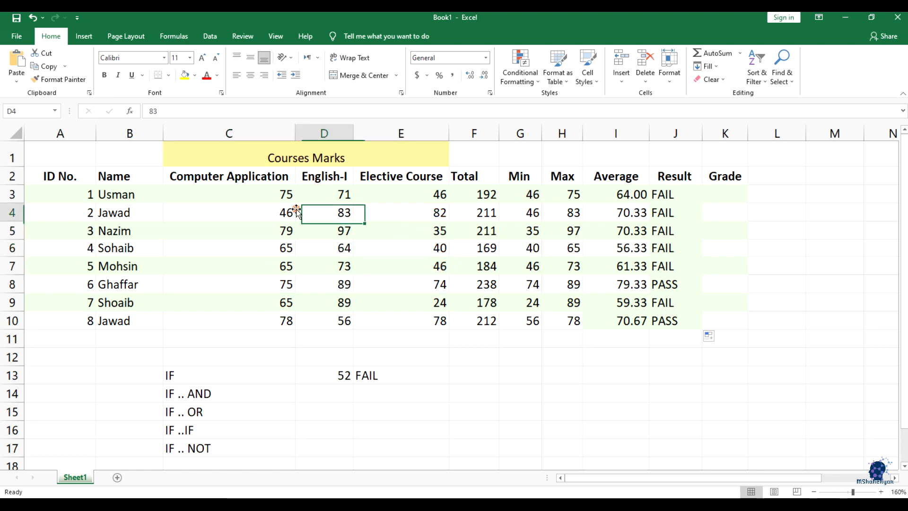
Step: Set the Elective Course mark in E9 to 52 and check the row's result in J9
click(428, 305)
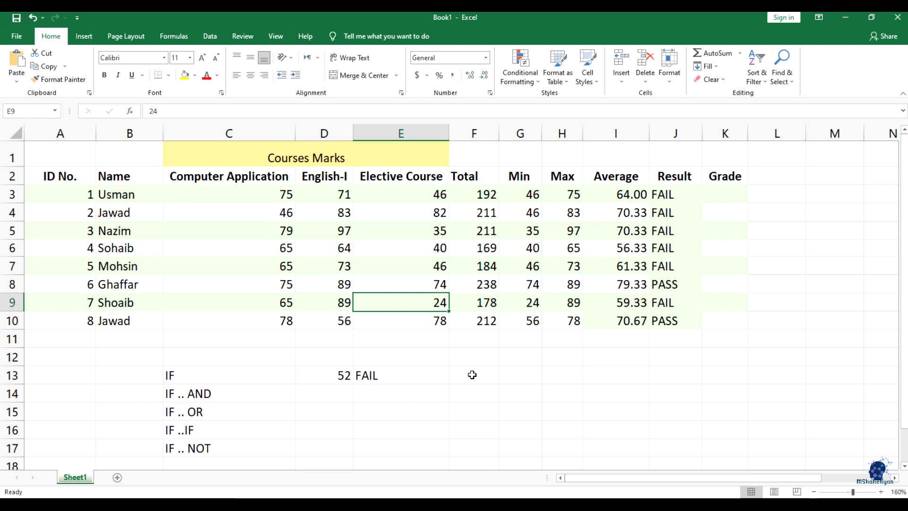
text(52)
key(Return)
key(Up)
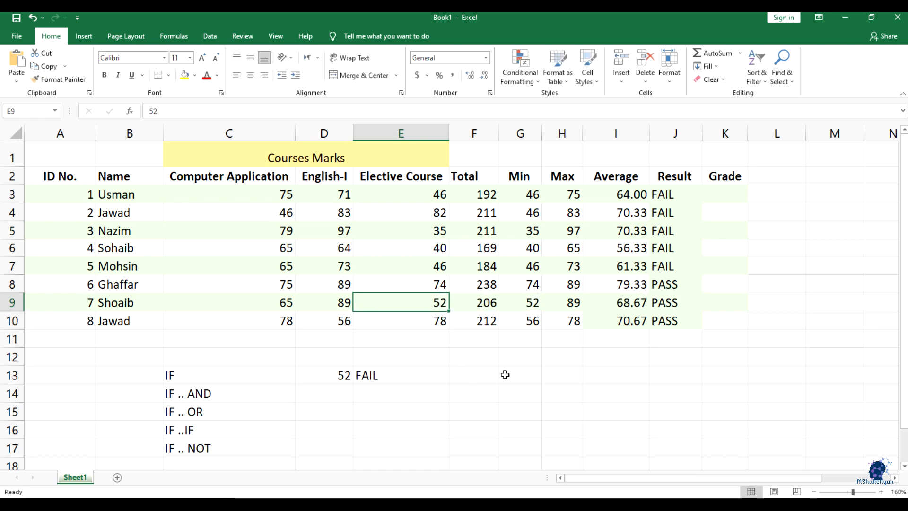
click(663, 305)
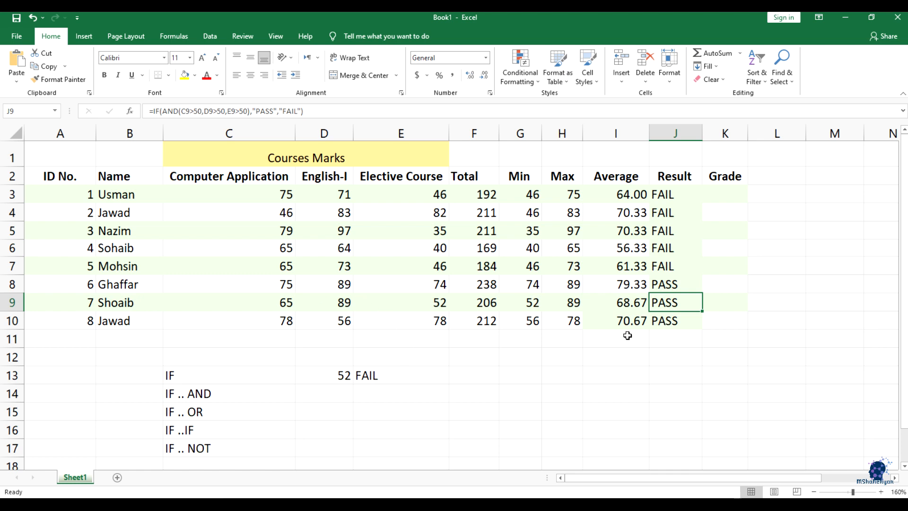
Step: Review the IF .. AND label with the marks in C3:E3, and examine the IF .. OR row as the next variant
click(205, 393)
drag(253, 194, 402, 192)
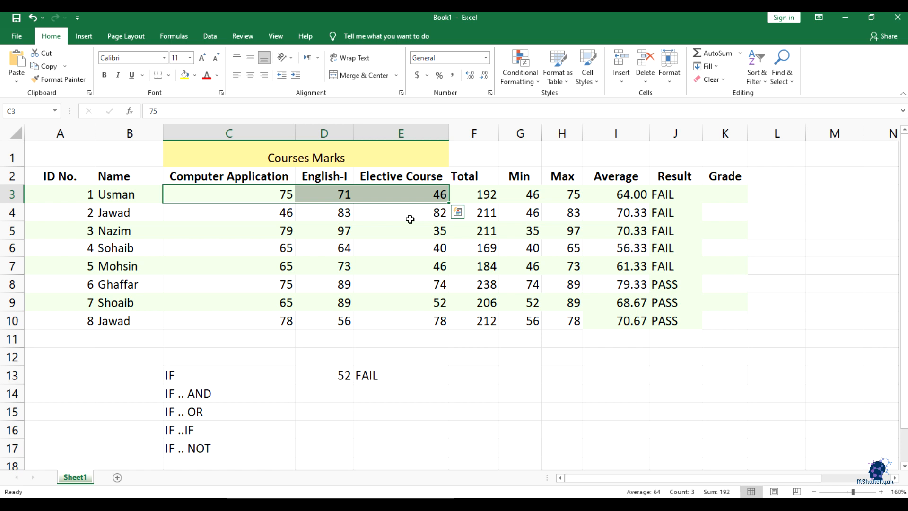
click(330, 393)
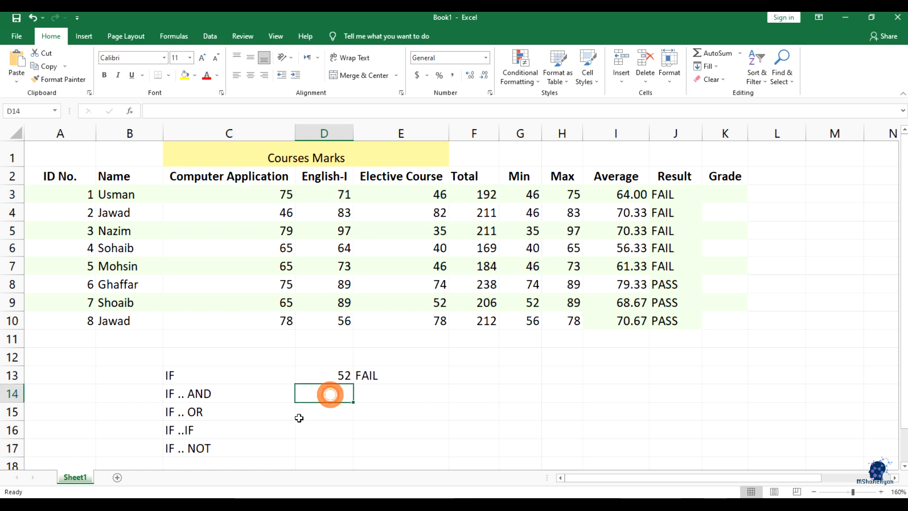
click(216, 413)
click(331, 418)
click(379, 418)
click(344, 414)
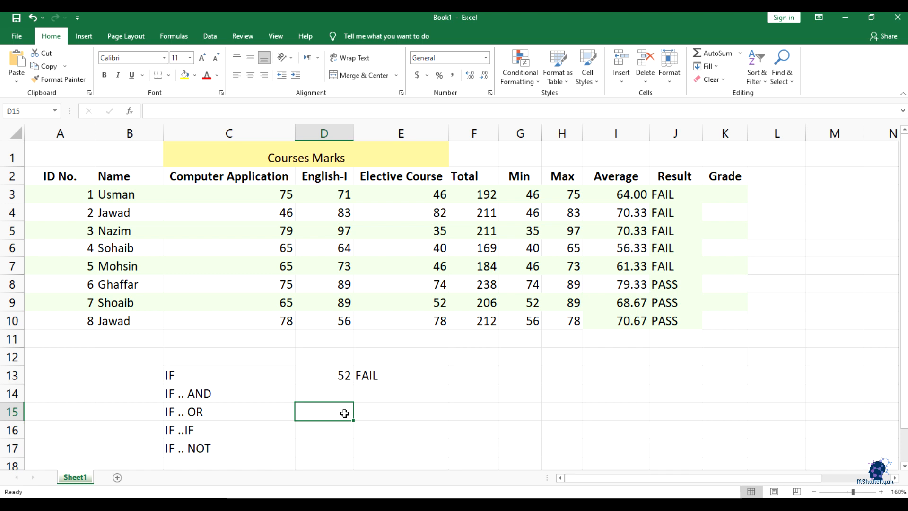
Step: Clear the IF .. AND results from Result cells J3:J10
drag(668, 193, 678, 321)
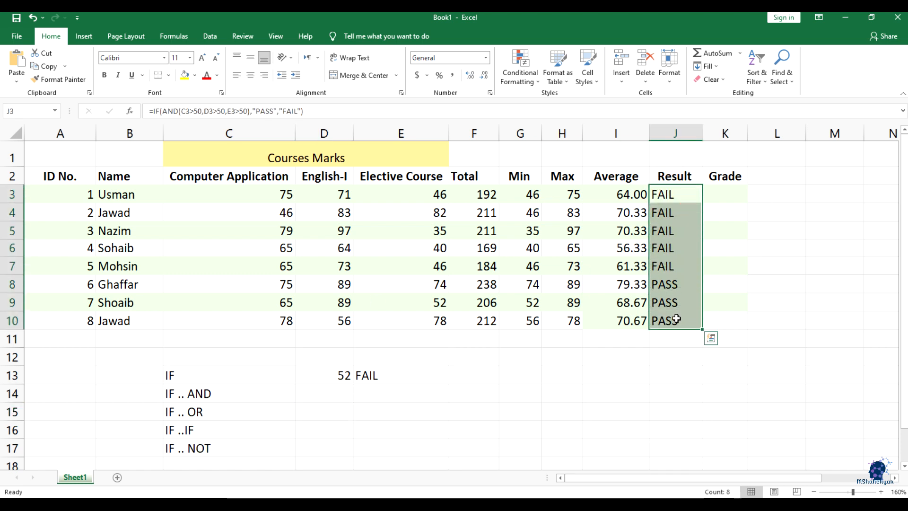
click(669, 216)
drag(657, 194, 678, 321)
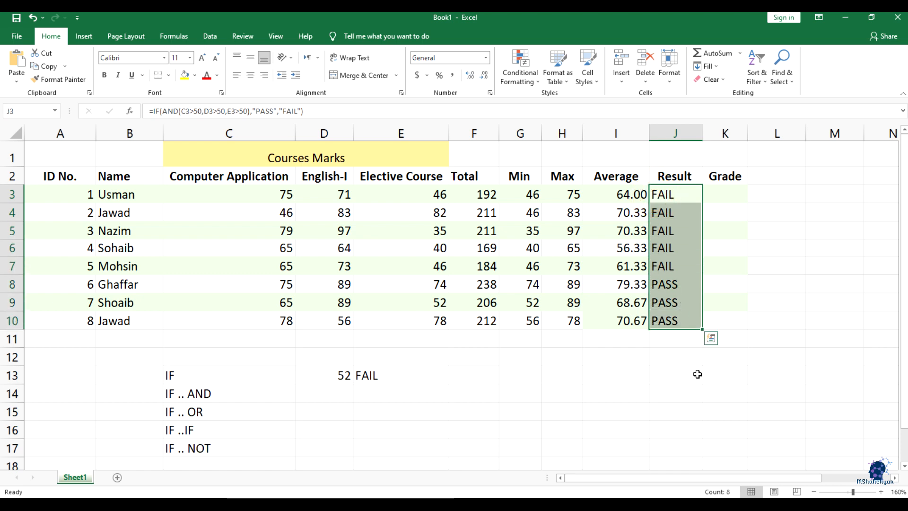
key(Delete)
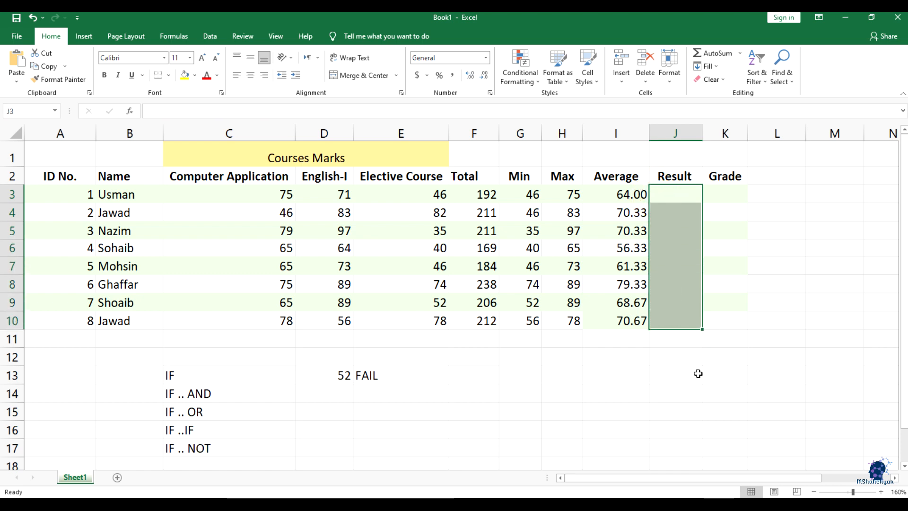
Step: Start an IF formula in Result cell J3 with the logical test OR(C3<50,D3<50,E3<50)
click(668, 196)
text(=)
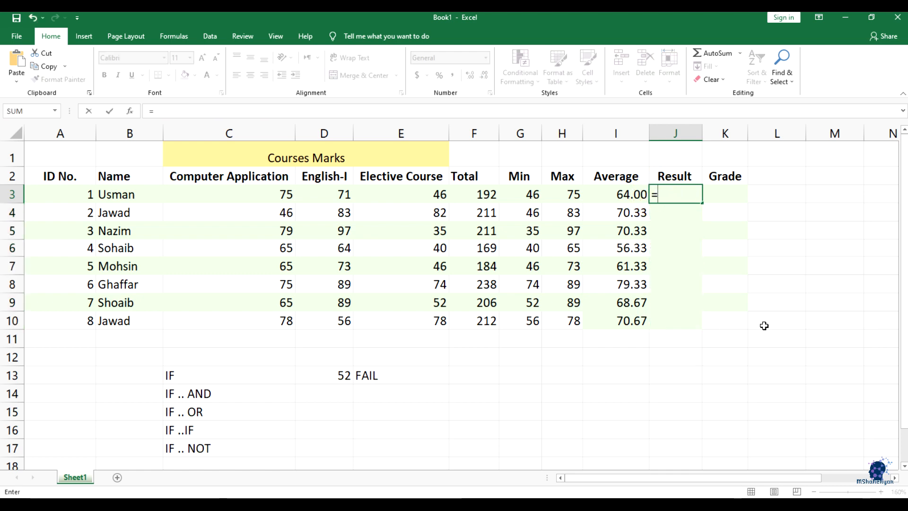
text(if()
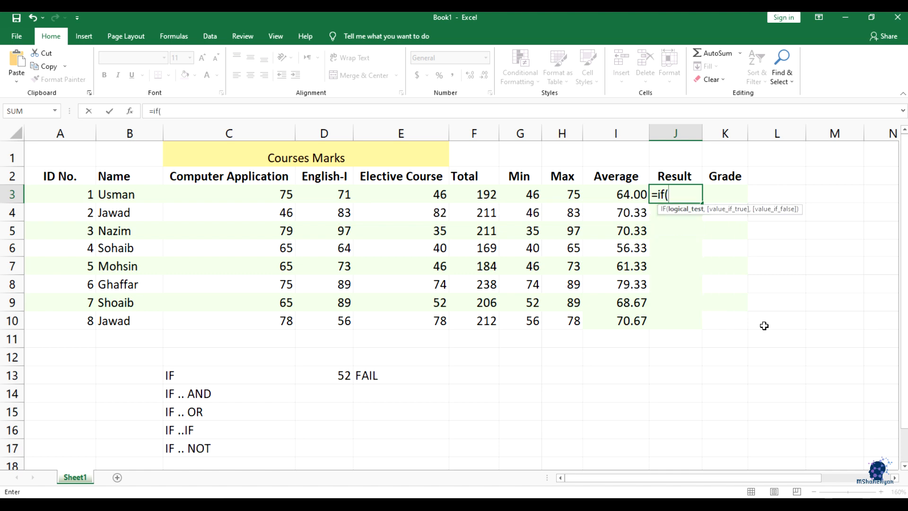
text(OR)
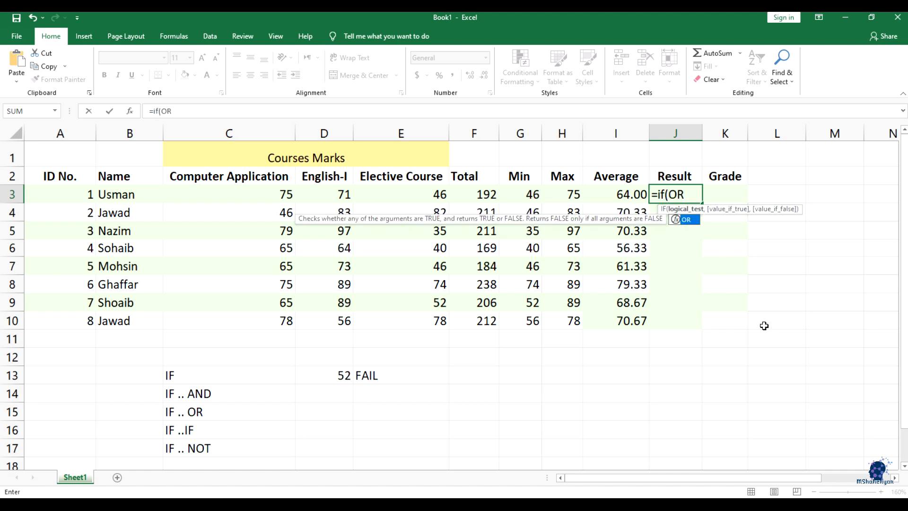
text(()
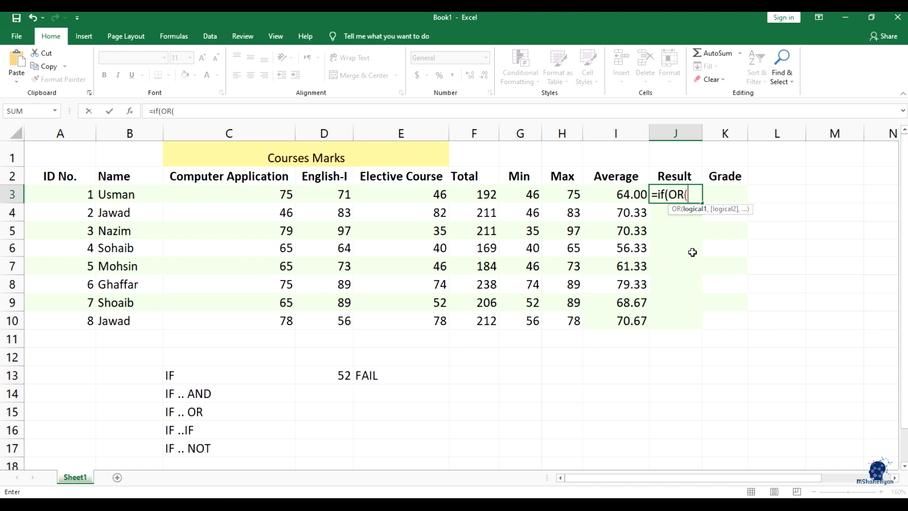
click(271, 195)
text(<50,)
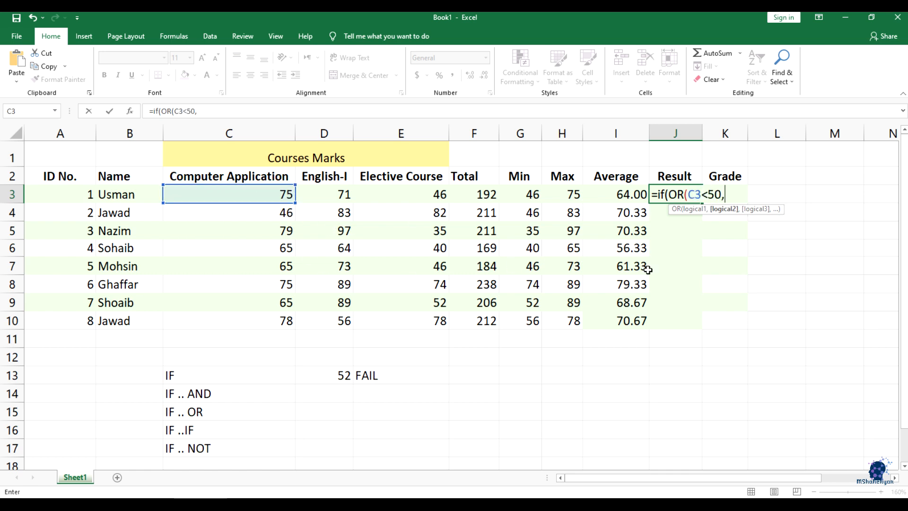
click(344, 195)
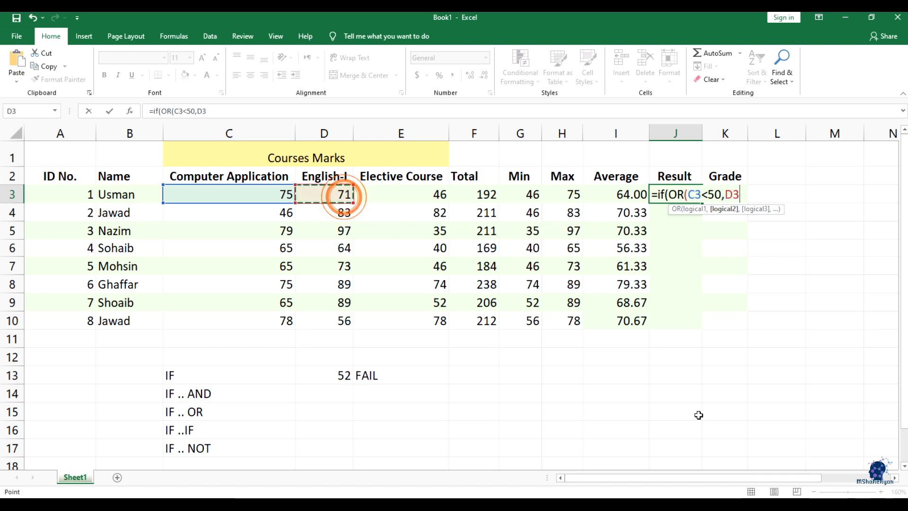
text(<50,)
click(423, 198)
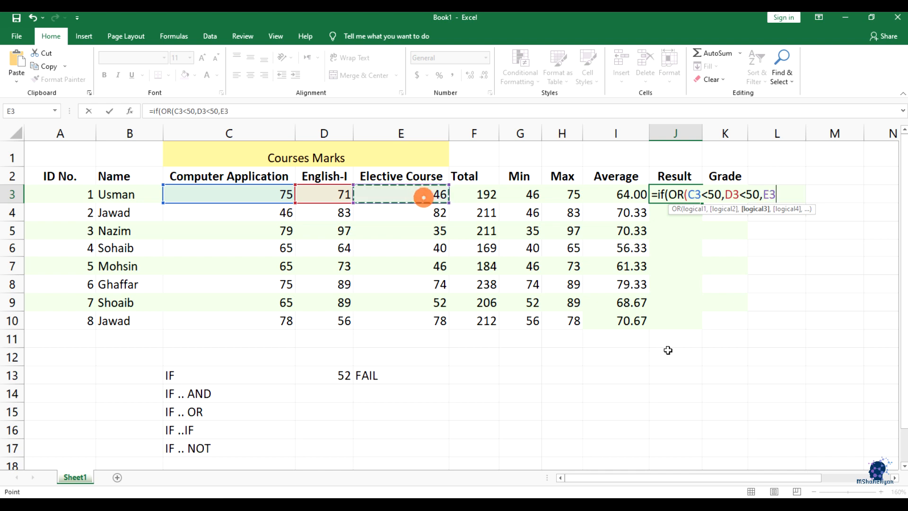
text(<50)
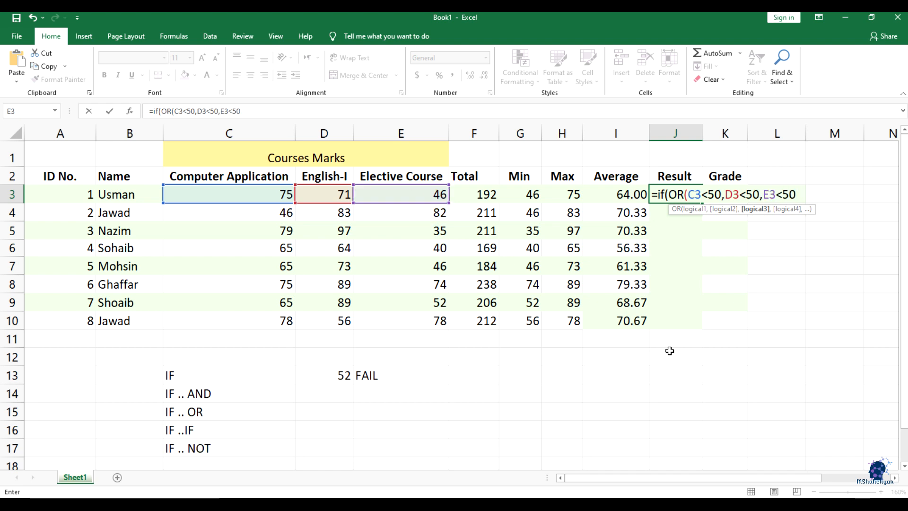
text())
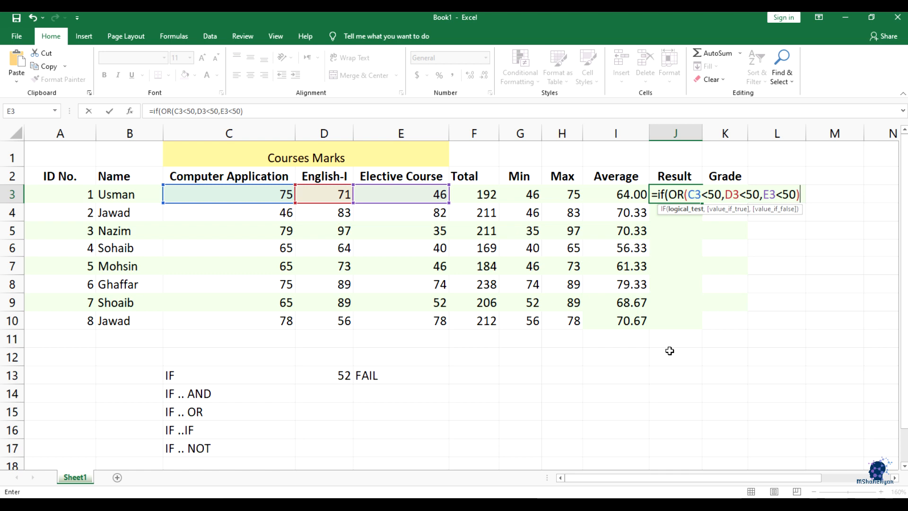
Step: Complete the J3 formula with "FAIL" if true and "PASS" if false, and check the result against the mark in E3
text(,)
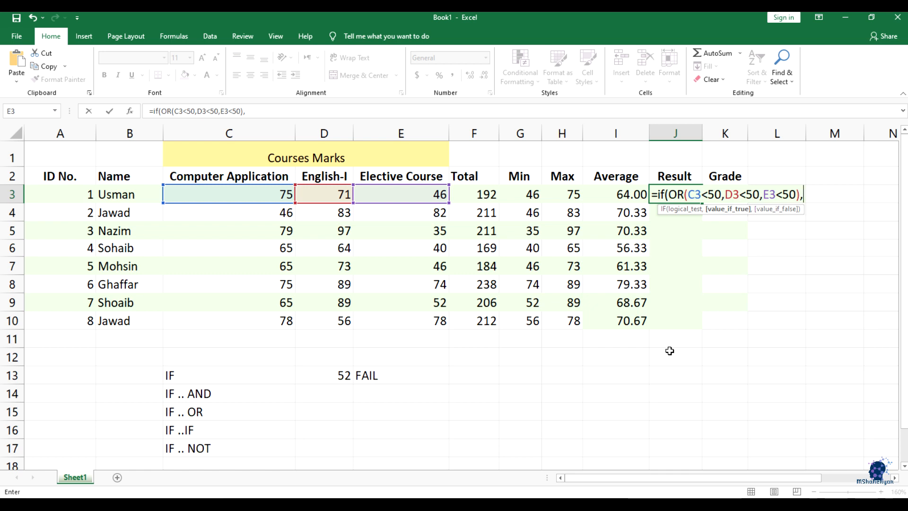
text("FAIL",)
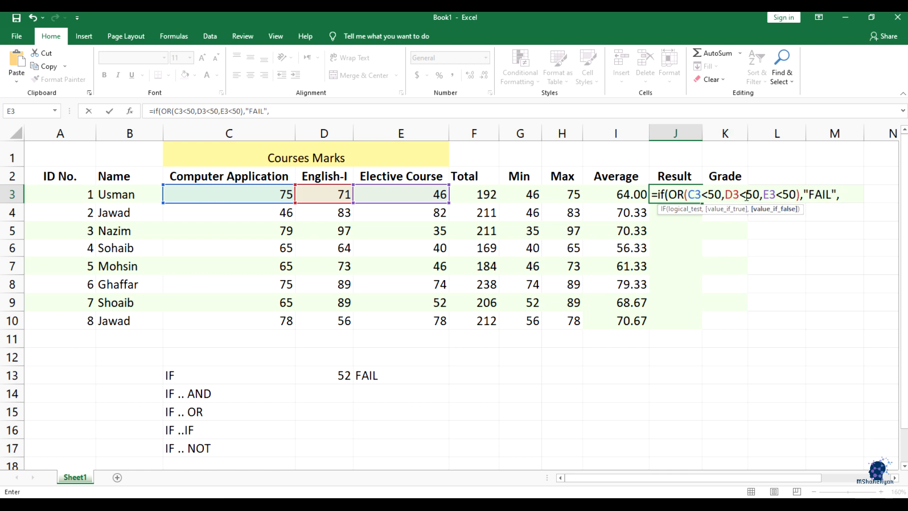
text("PASS"))
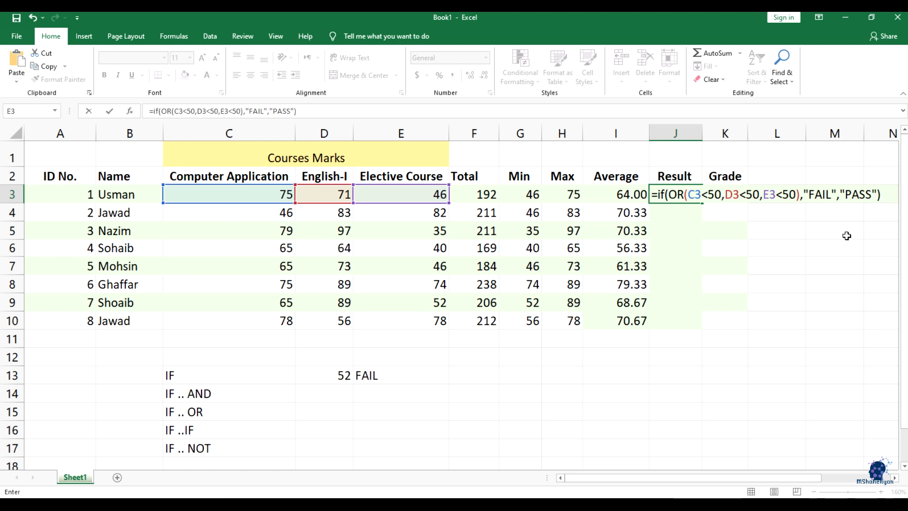
key(Return)
click(670, 196)
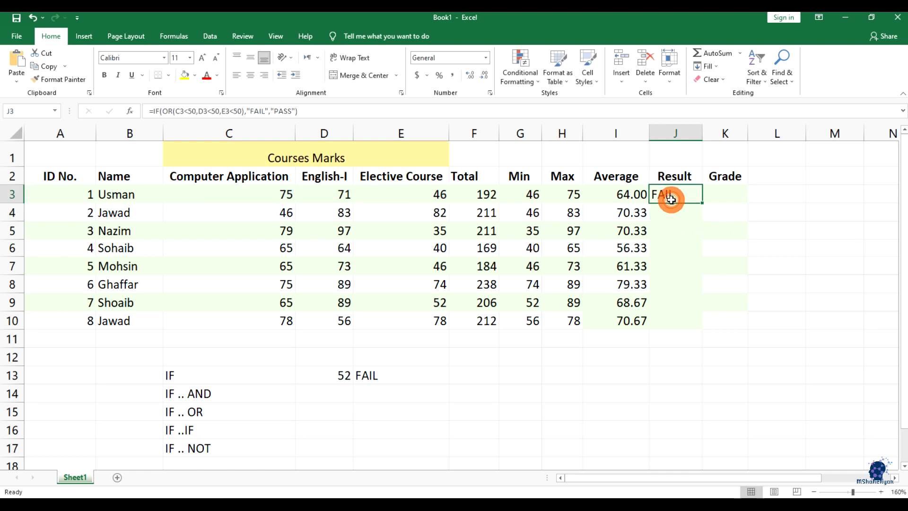
click(428, 196)
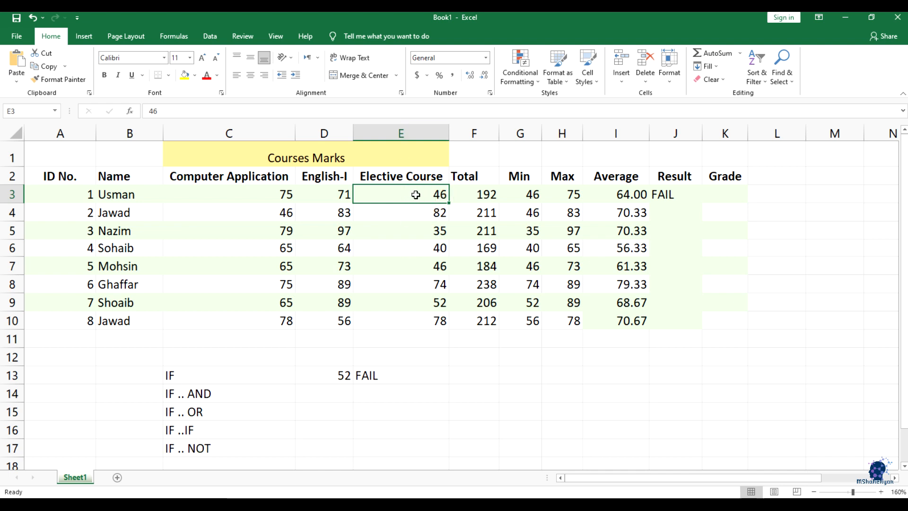
Step: Copy the IF .. OR formula from J3 down through J10
click(680, 195)
drag(694, 204, 702, 331)
click(674, 265)
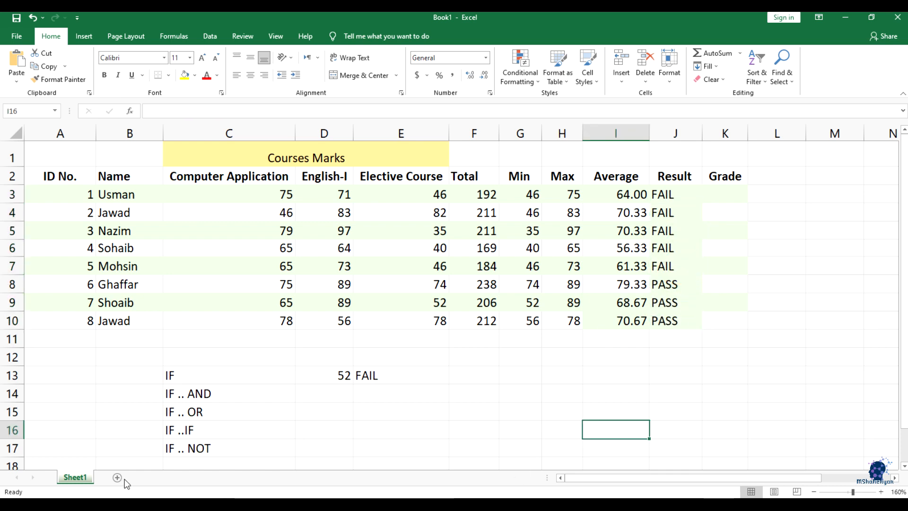
Step: Review the IF ..IF label, the empty Grade cell K3 and the Total, Min, Max and Average columns
click(192, 433)
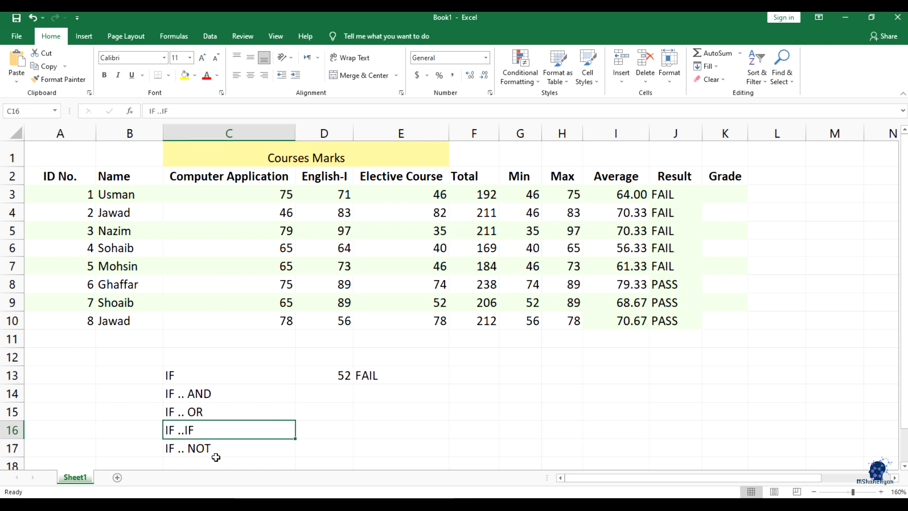
click(708, 192)
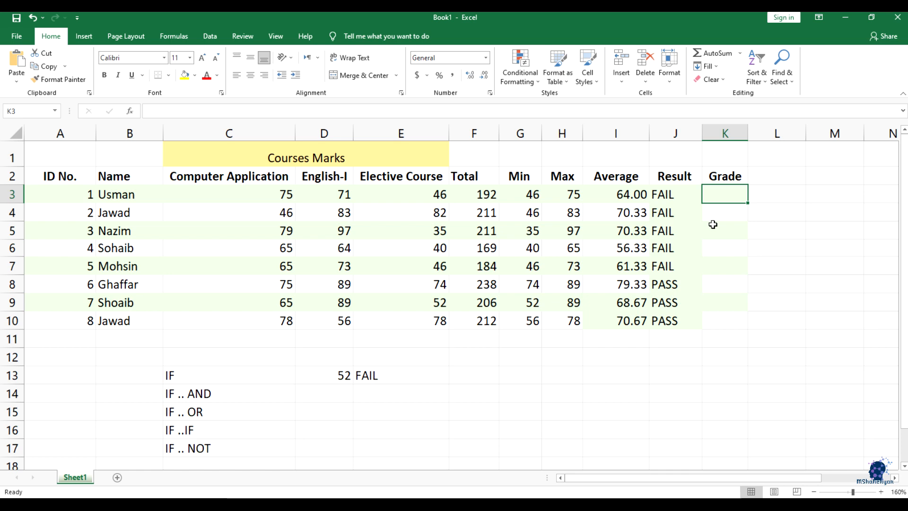
click(721, 200)
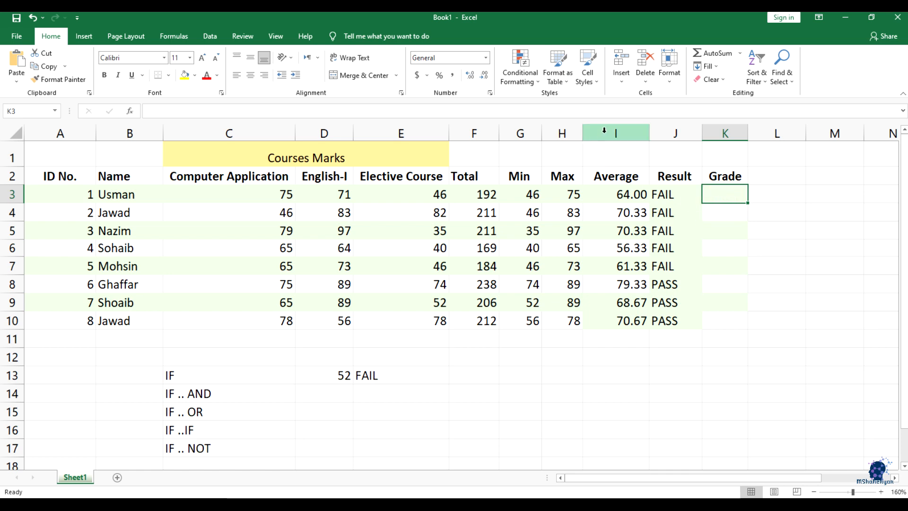
click(467, 131)
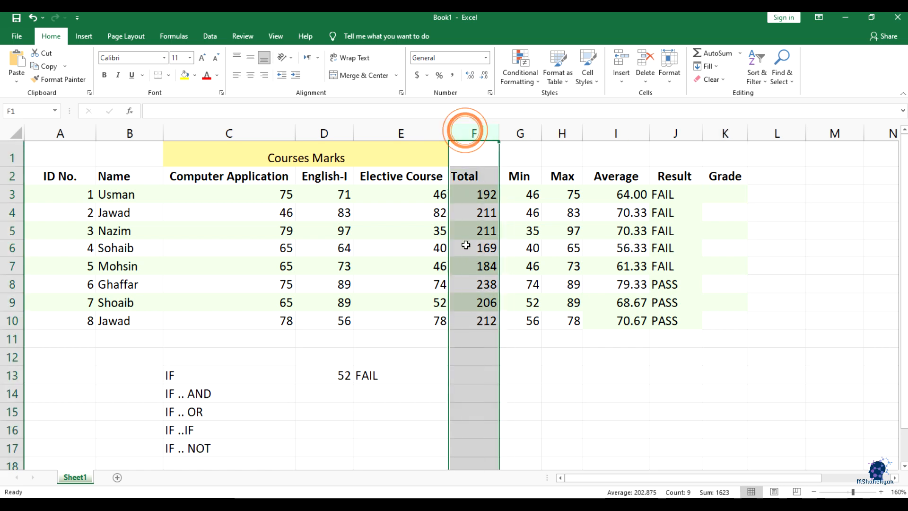
drag(521, 133, 562, 133)
click(624, 133)
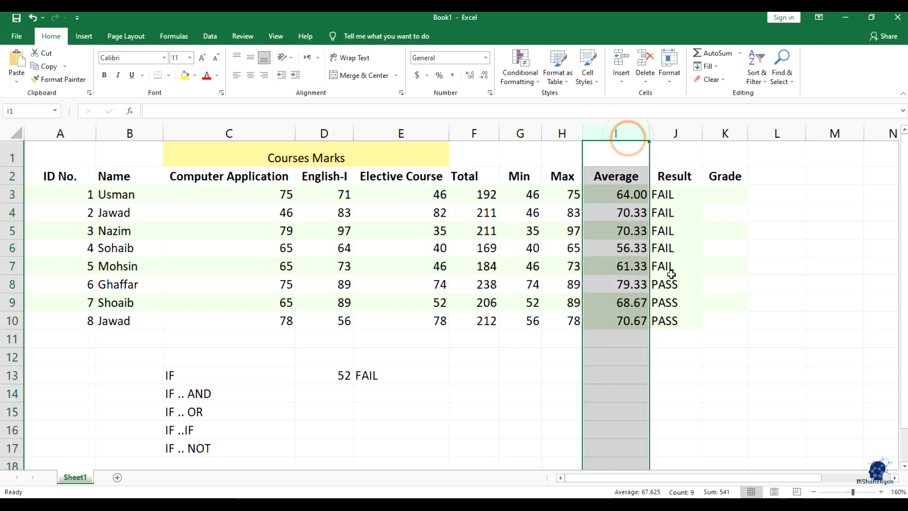
Step: Start an IF formula in Grade cell K3 with the logical test i3>=80
click(719, 201)
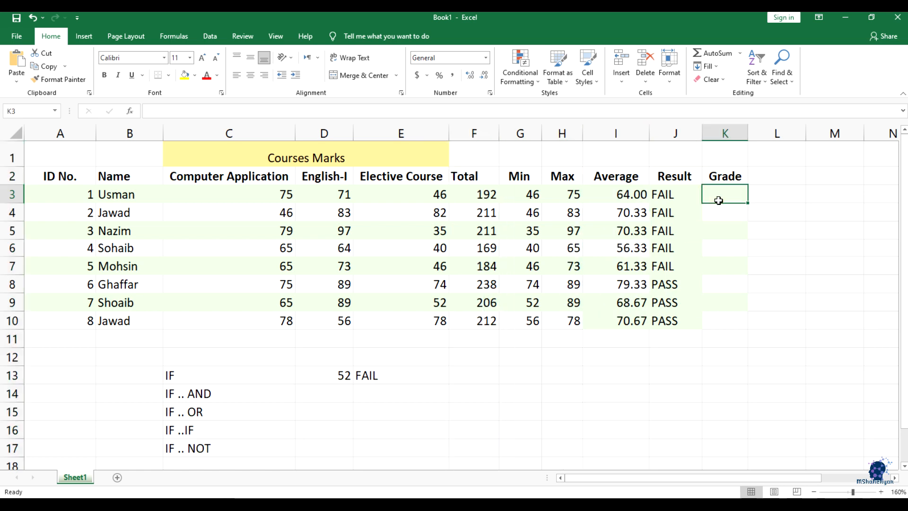
text(=)
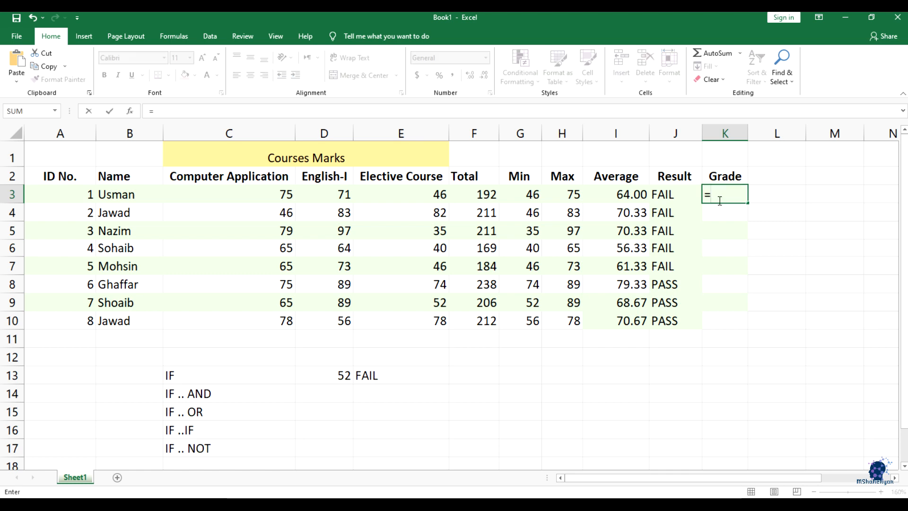
text(if()
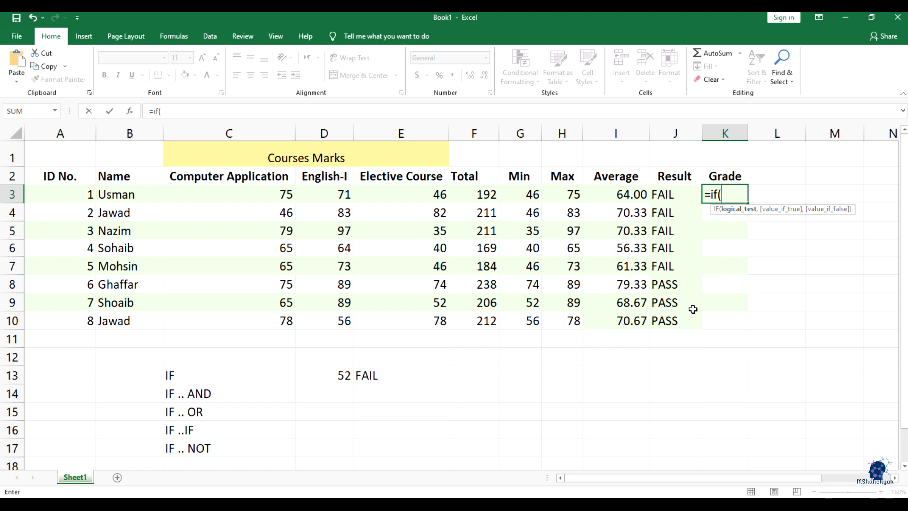
text(i3>80)
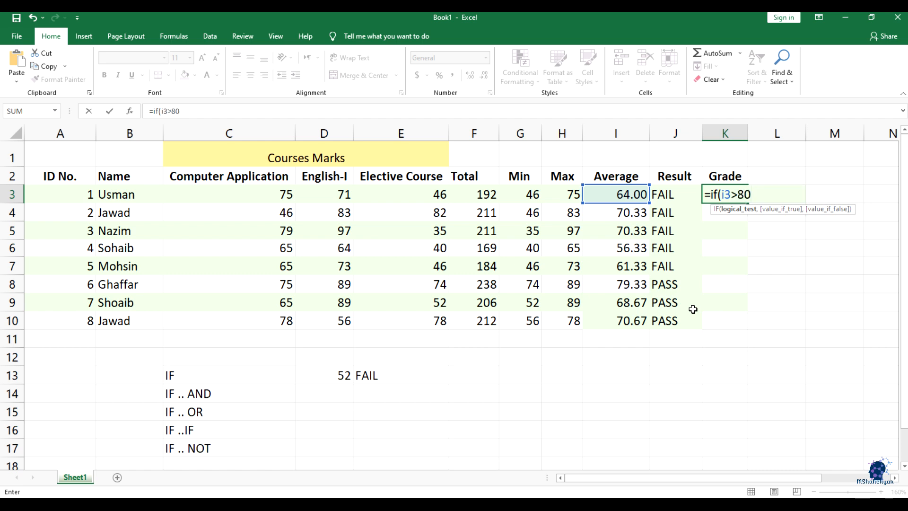
key(Return)
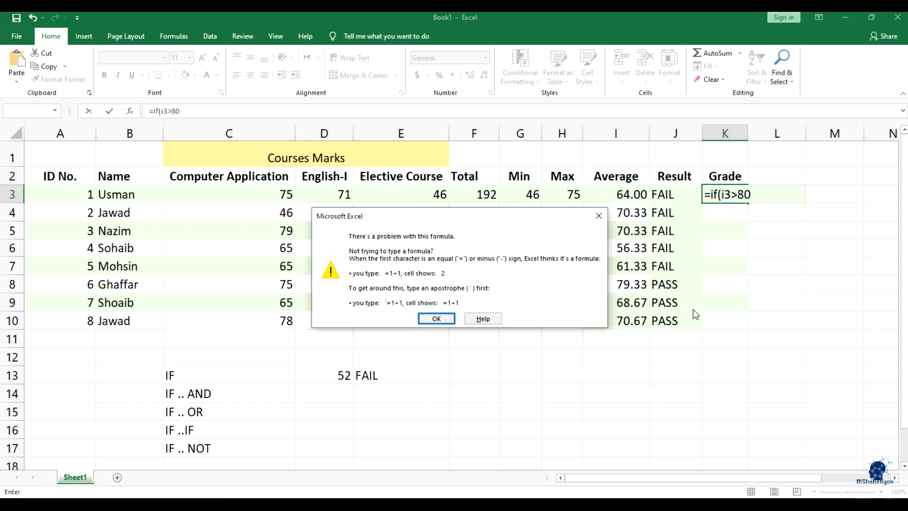
key(Return)
click(739, 194)
text(=)
click(759, 195)
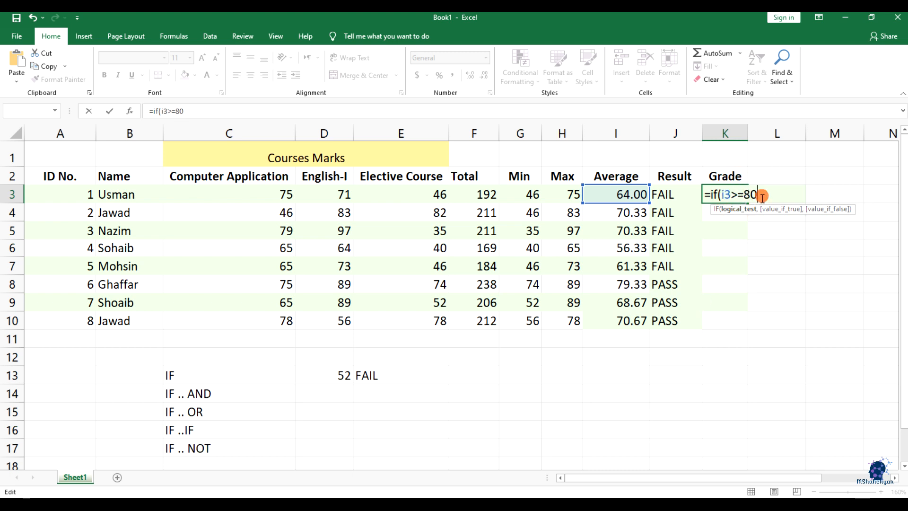
Step: Set "A+" as the K3 formula's true value and nest a second IF that returns "A" for i3>=70
text(,)
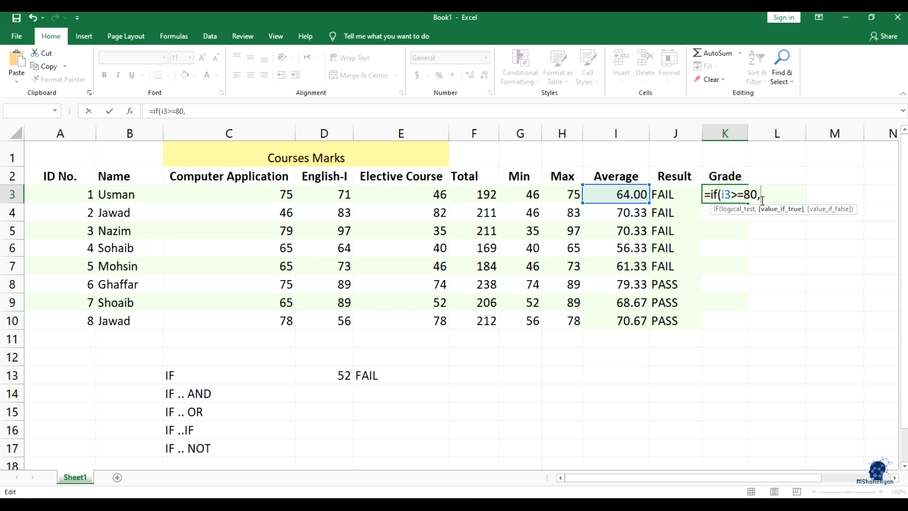
text(")
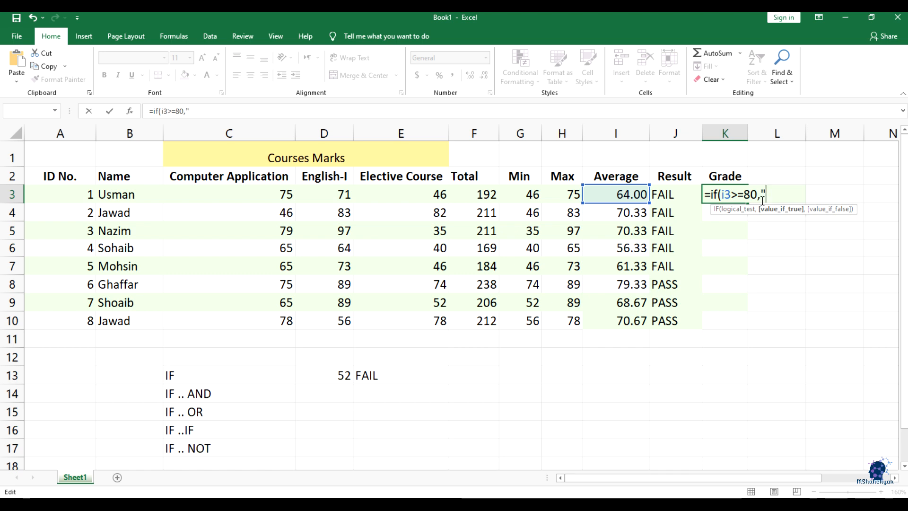
text(A+",)
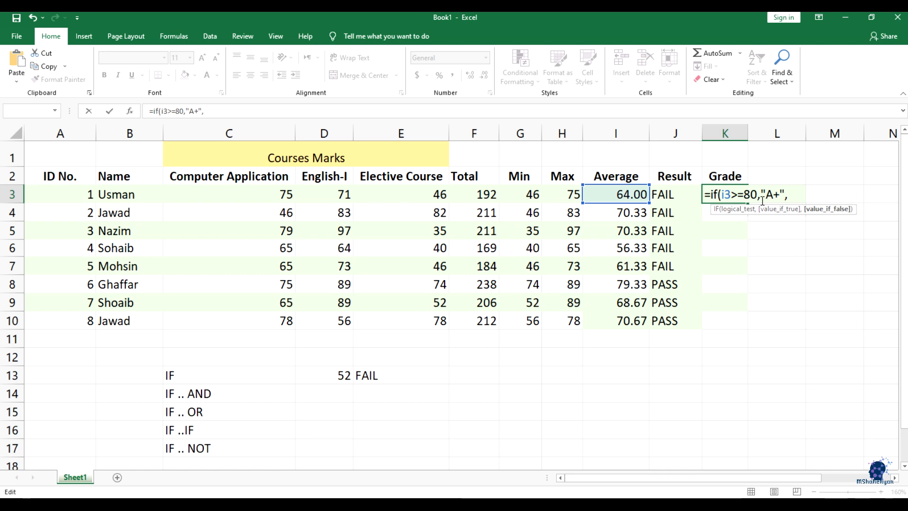
text(if()
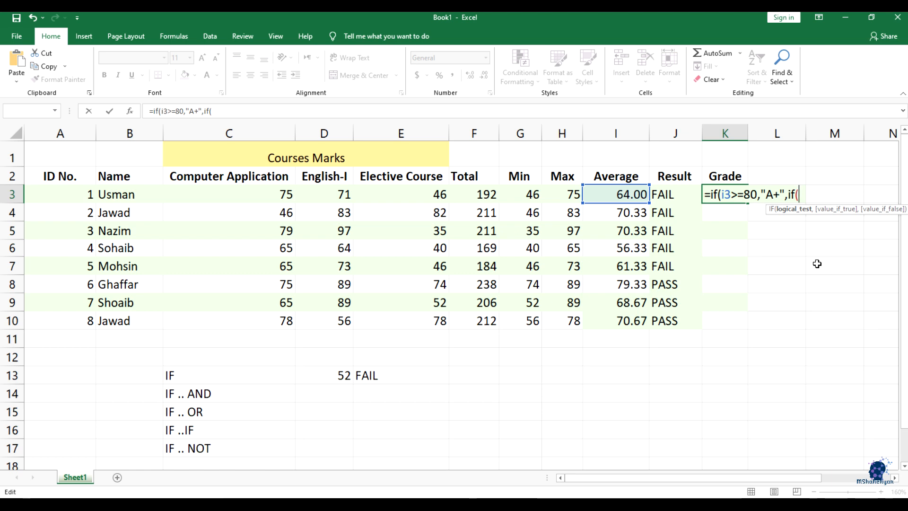
text(i3>)
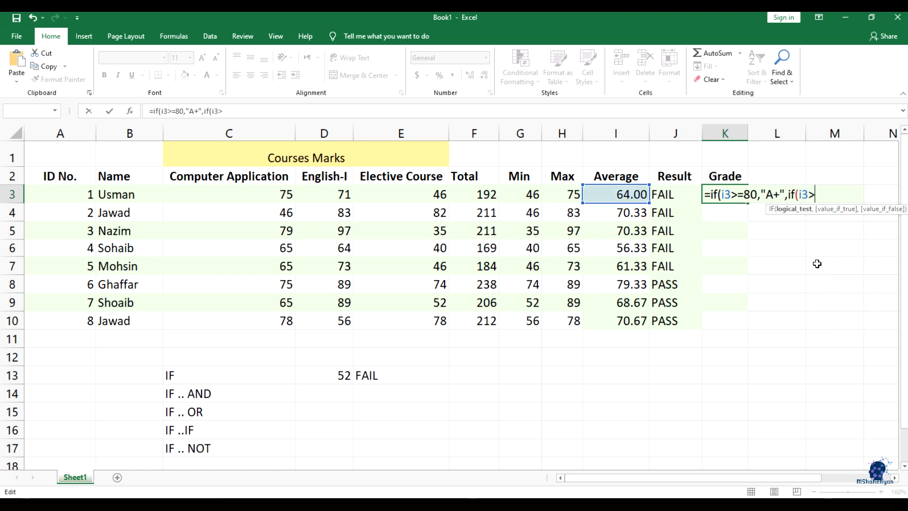
text(=70,)
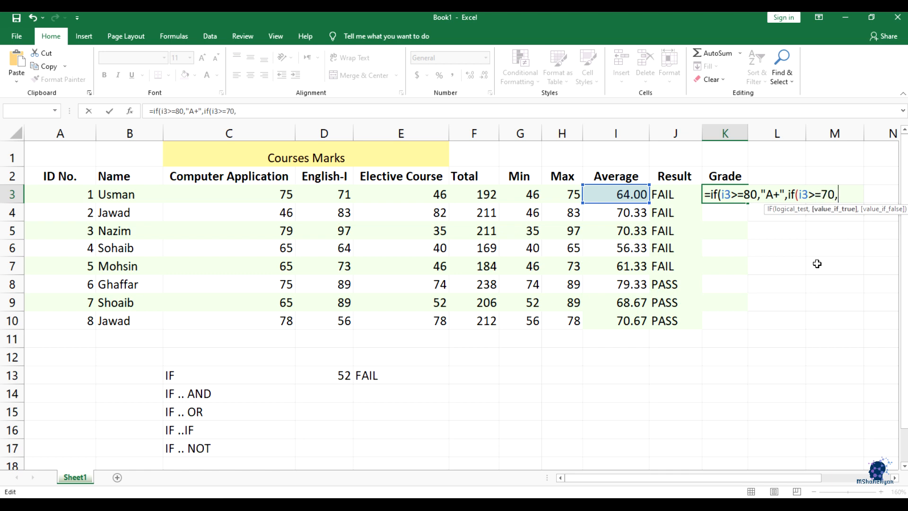
text("A",)
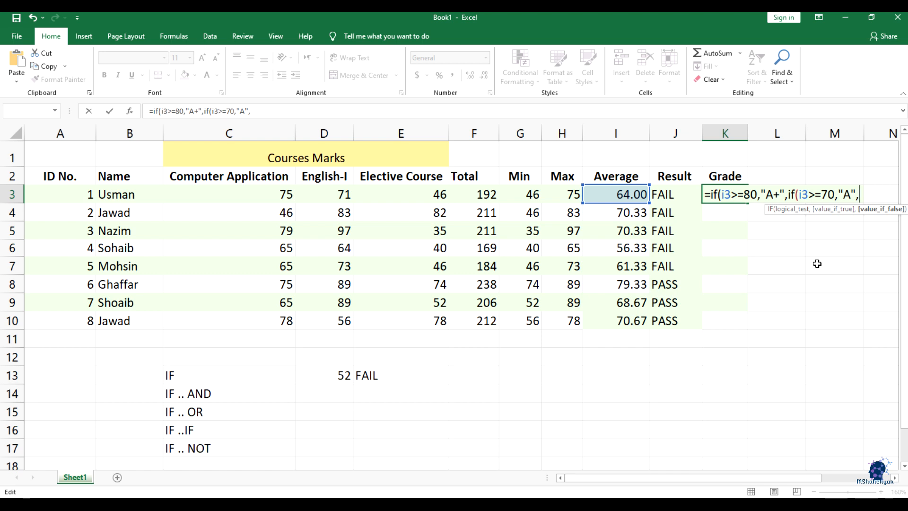
Step: Nest a third IF in the K3 formula that returns "B" for i3>=60
text(if))
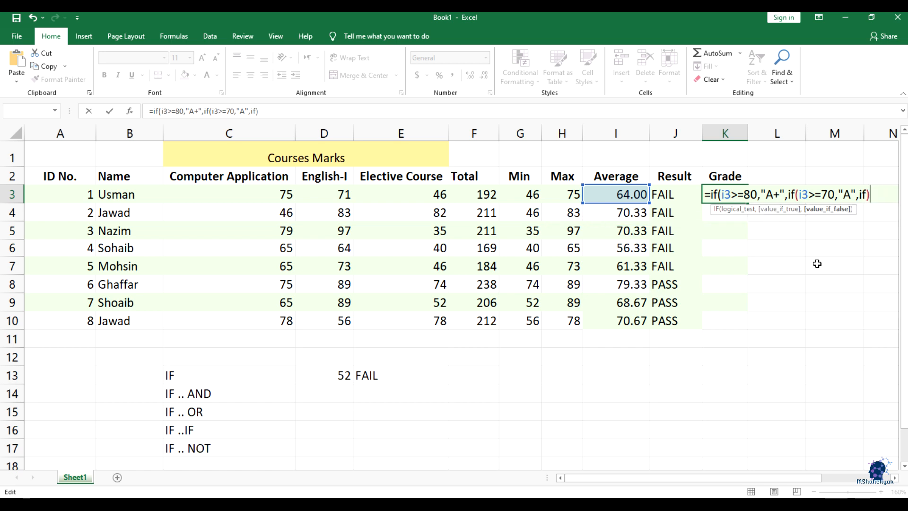
key(BackSpace)
text((i)
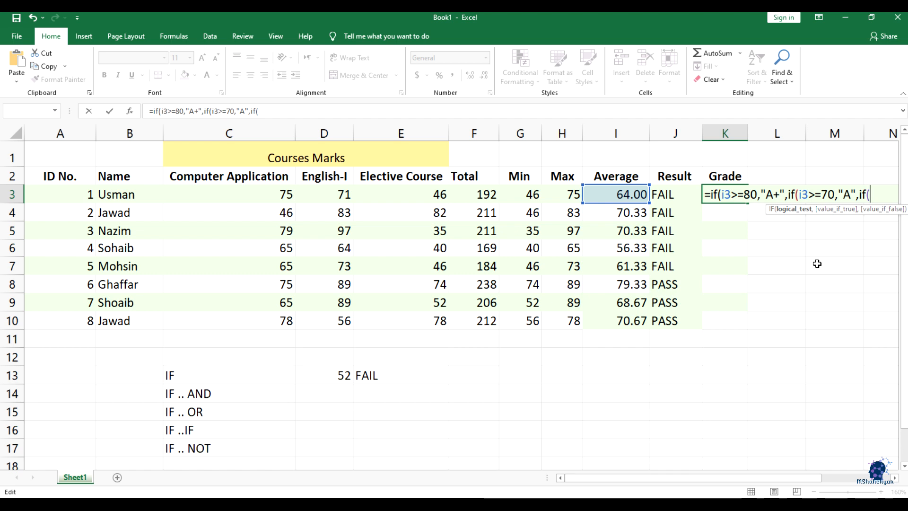
text(3>)
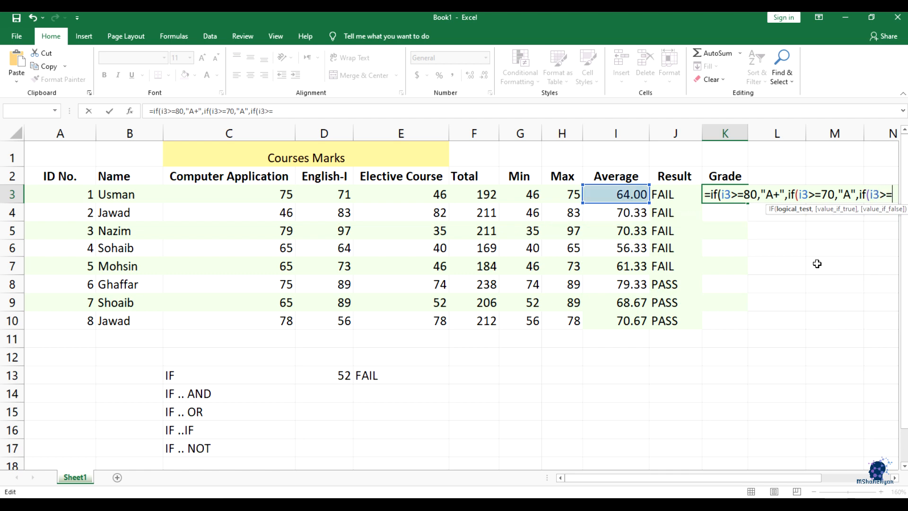
text(=60)
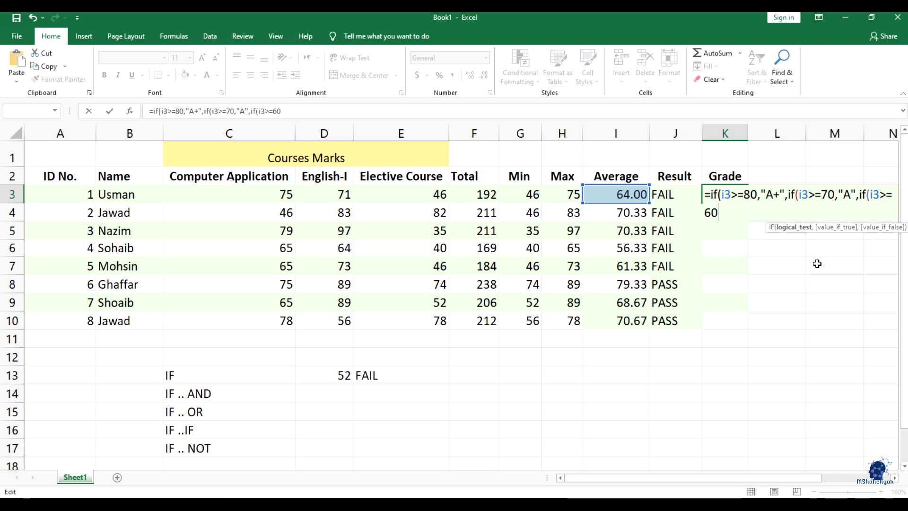
text(,")
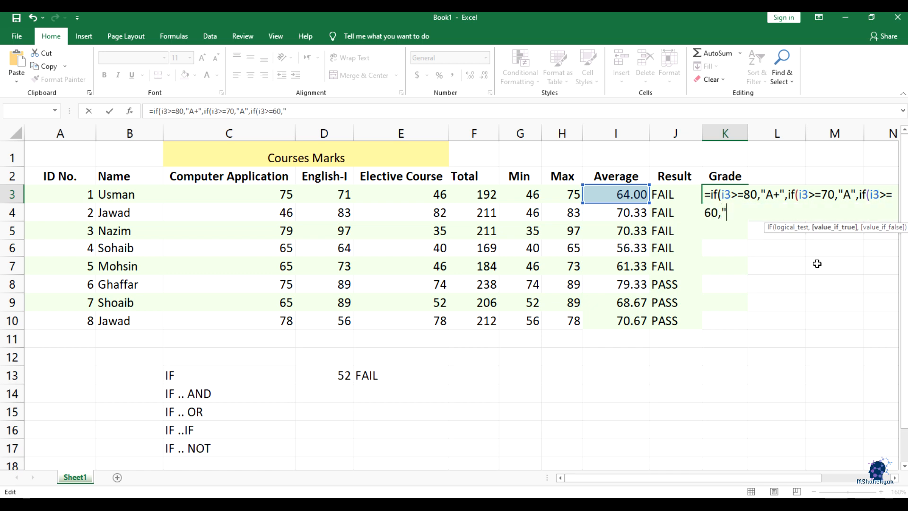
text(B",)
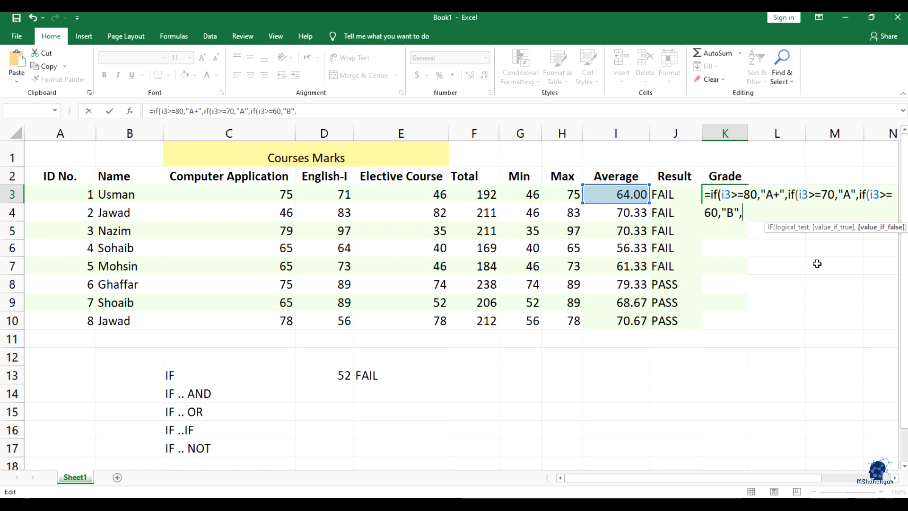
Step: Nest a fourth IF in the K3 formula that returns "C" for i3>=50
text(if)
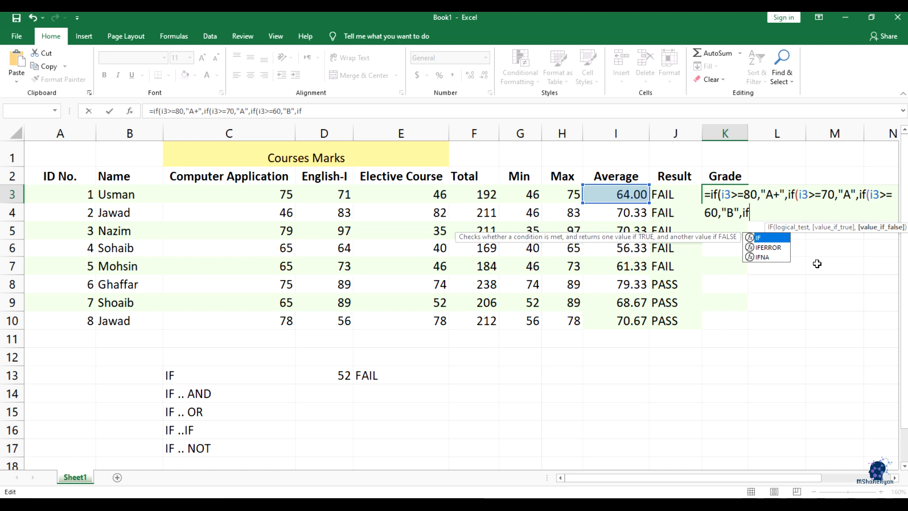
text((j)
key(BackSpace)
text(i3>)
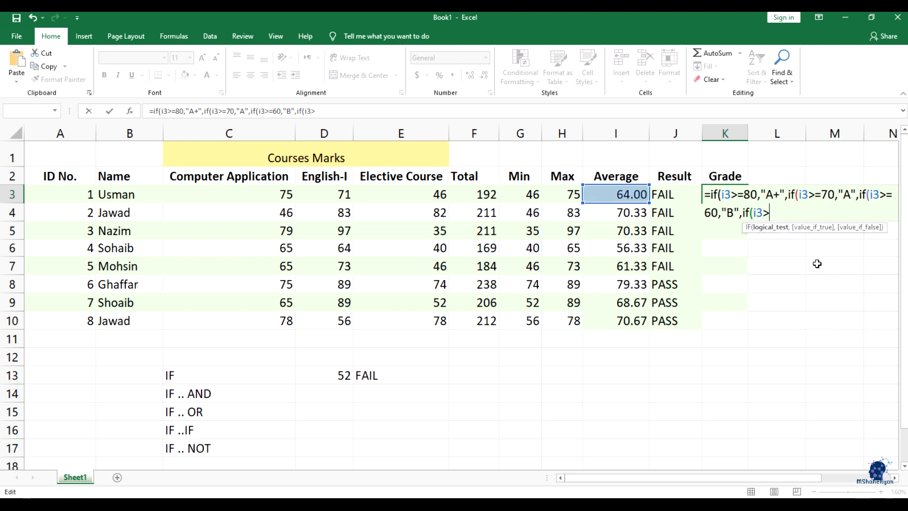
text(=50)
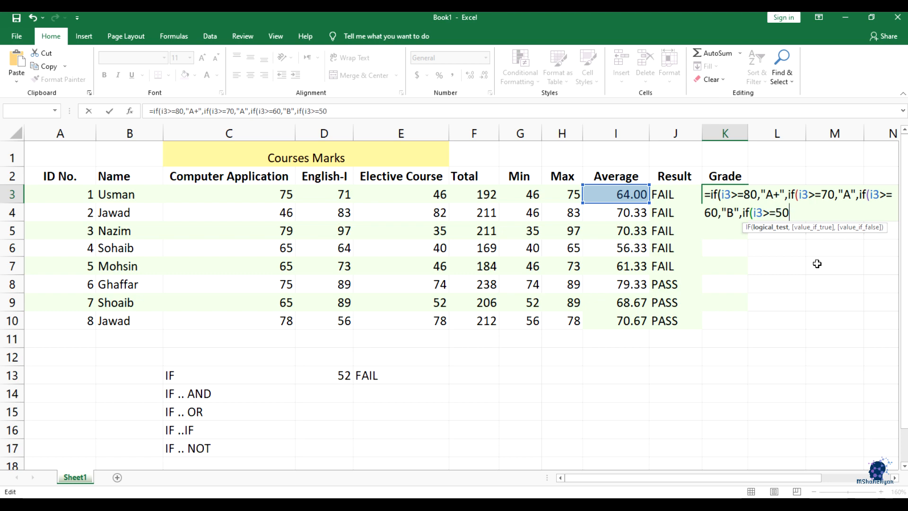
text(,")
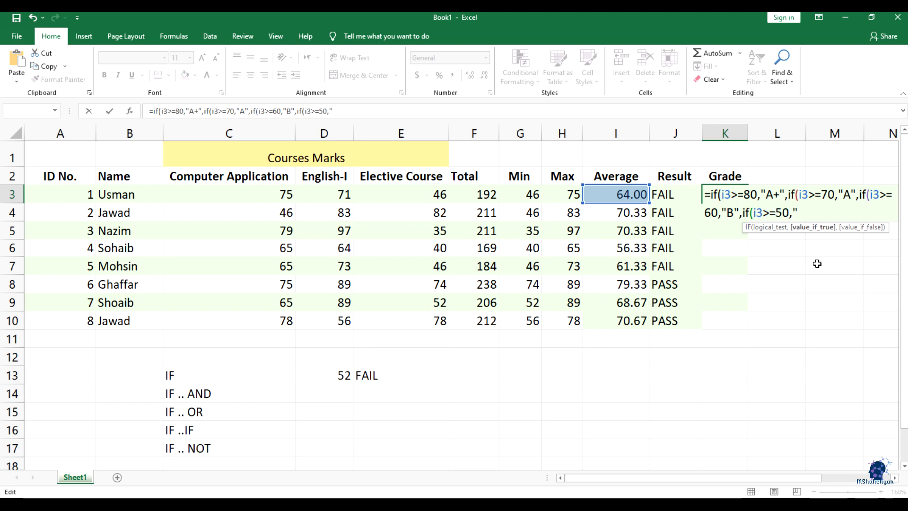
text(C",)
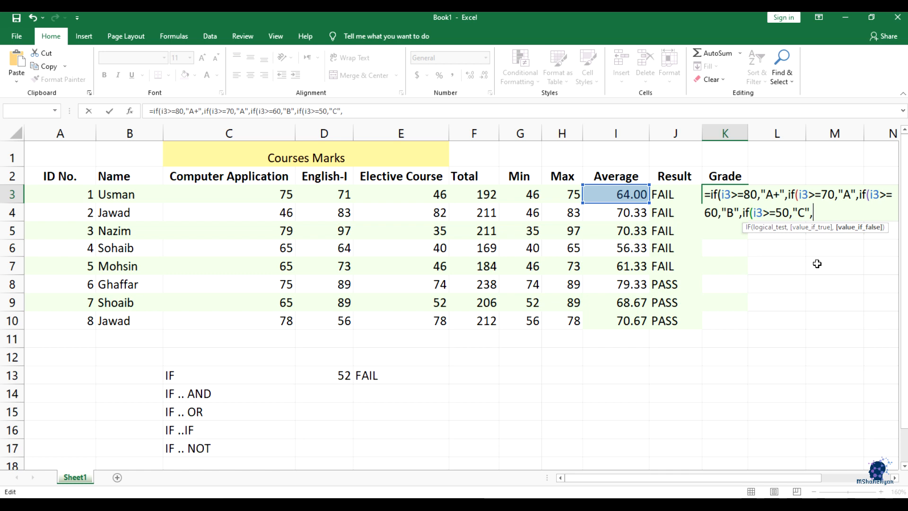
Step: Set "Fail" as the last false value in K3 and enter the formula, accepting Excel's suggested closing parentheses
text("Fail)
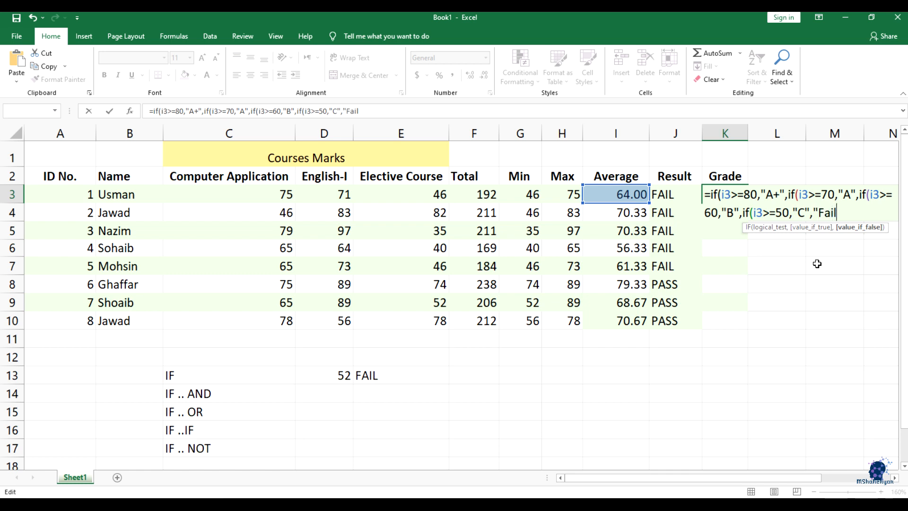
text(")
key(Return)
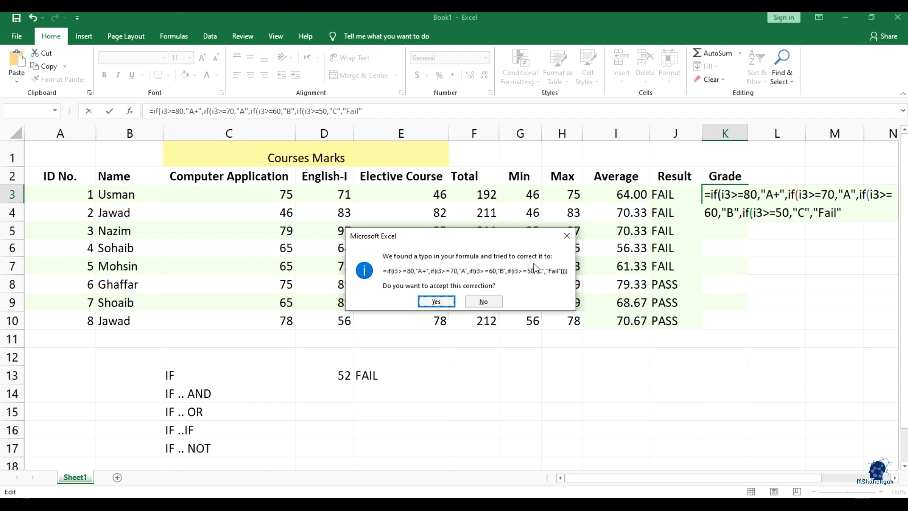
click(436, 301)
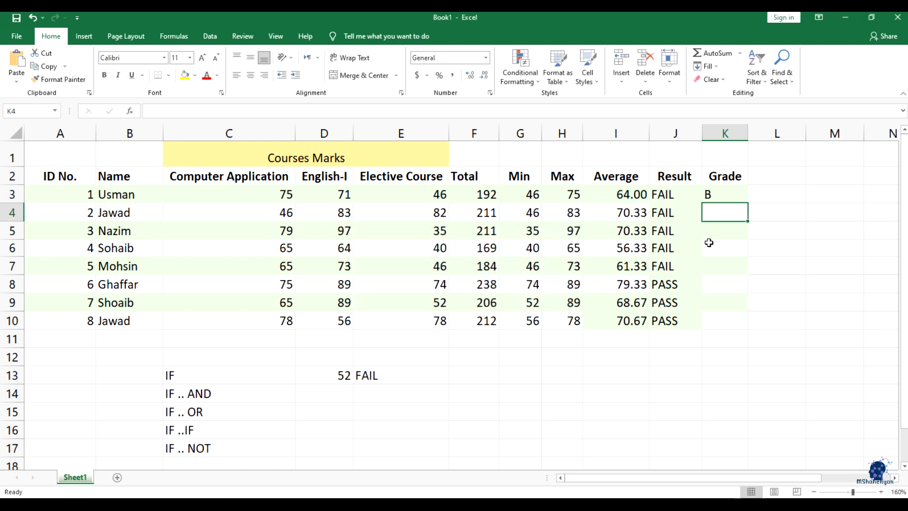
Step: Copy the nested IF grade formula from K3 down through K10
click(724, 197)
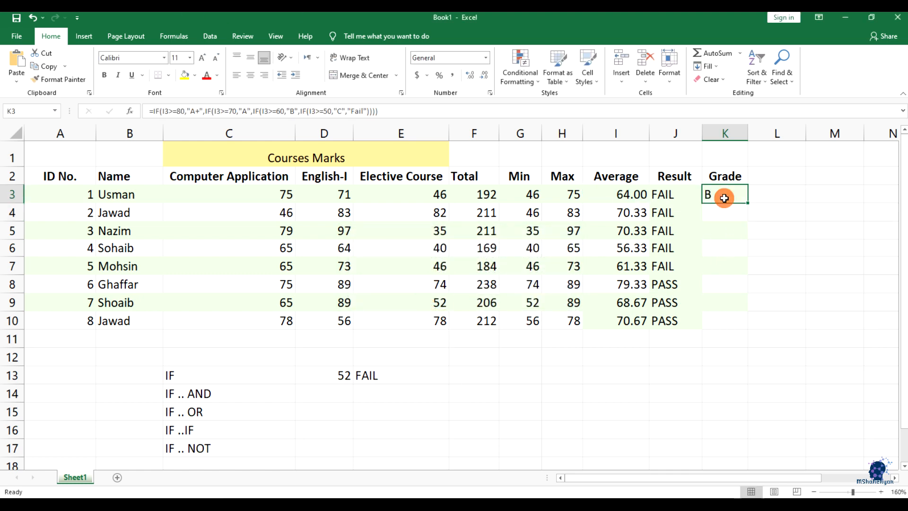
click(620, 197)
click(718, 193)
drag(747, 203, 746, 329)
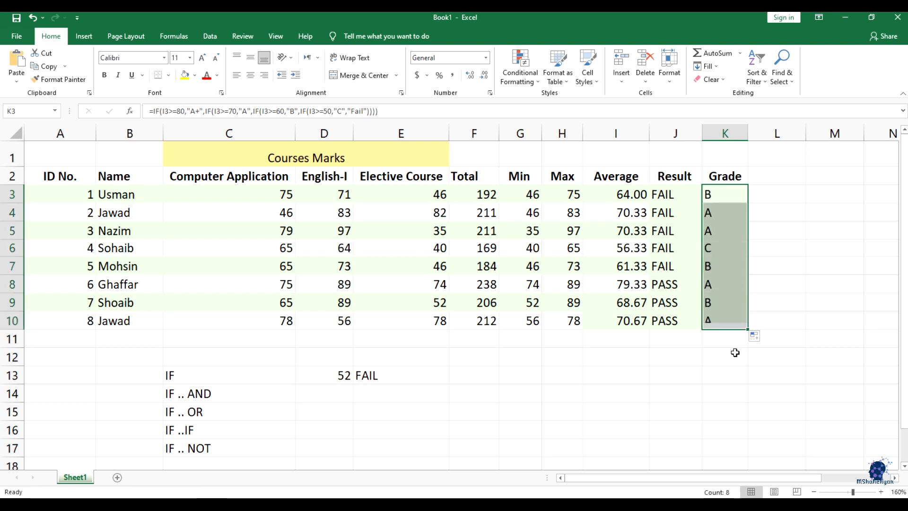
Step: Check the averages against their grades and set the Elective Course mark in E8 to 75
click(725, 286)
click(623, 231)
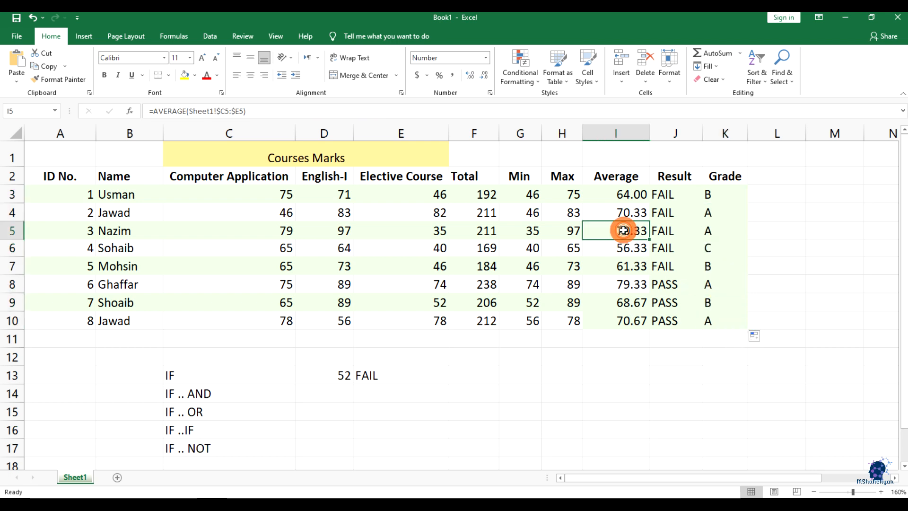
click(623, 216)
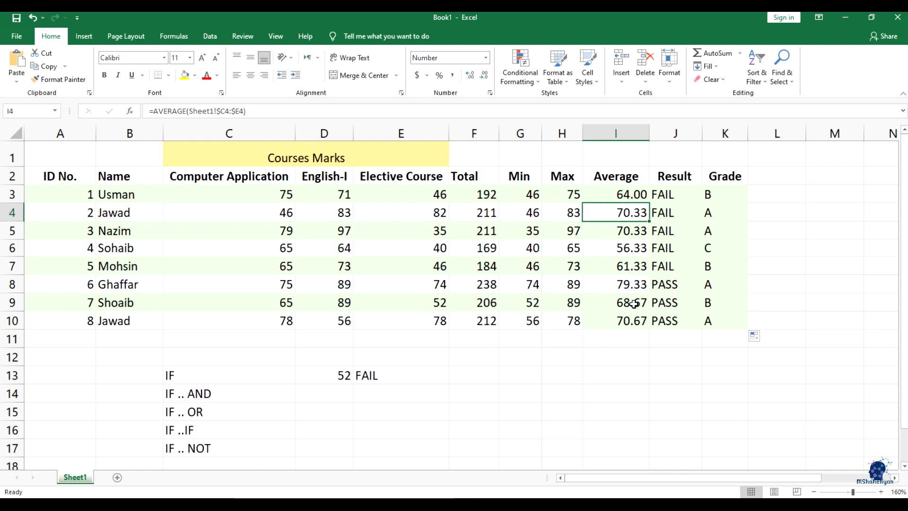
click(611, 287)
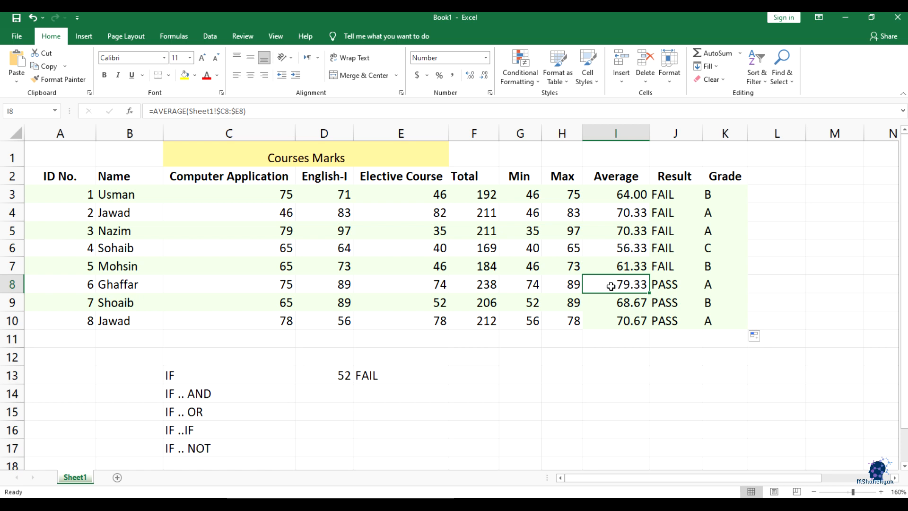
click(434, 287)
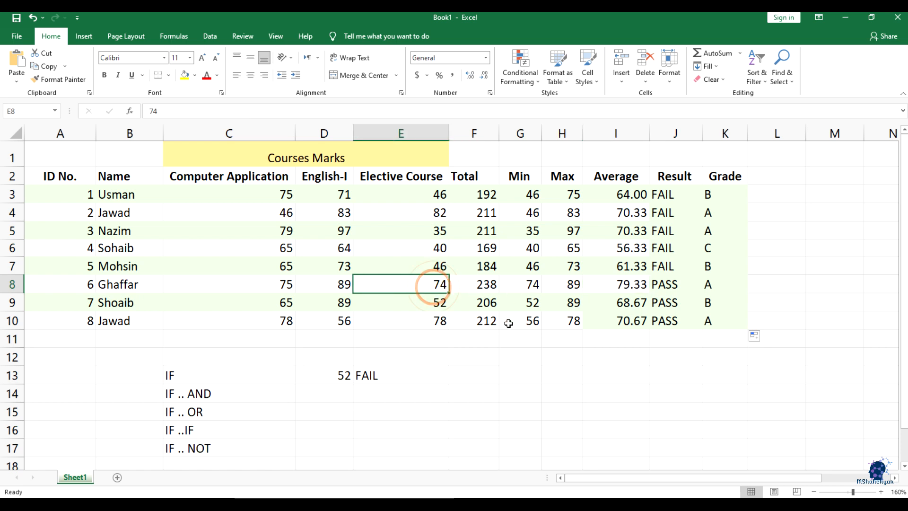
text(75)
key(Tab)
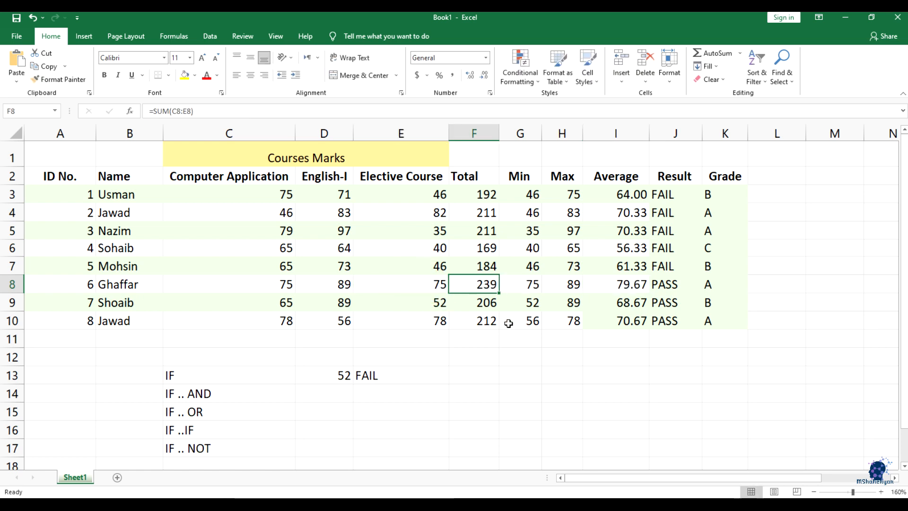
Step: Set the English-I mark in D8 to 95 and check the resulting grade in K8
key(Left)
key(Left)
text(95)
key(Tab)
key(Tab)
key(Tab)
key(Tab)
key(Tab)
key(Tab)
key(Tab)
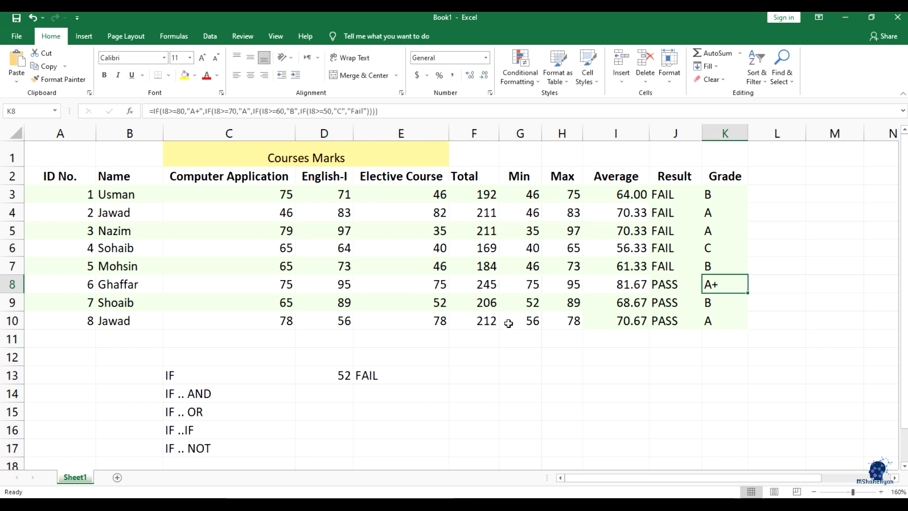
key(Left)
click(715, 288)
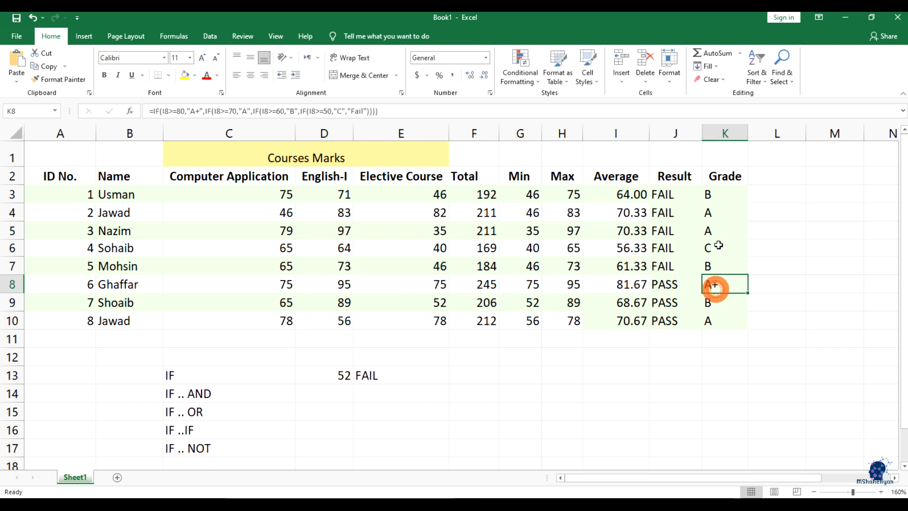
Step: Examine the nested IF formulas in the Grade column, including K3 and K4, and the Average column they test
click(719, 193)
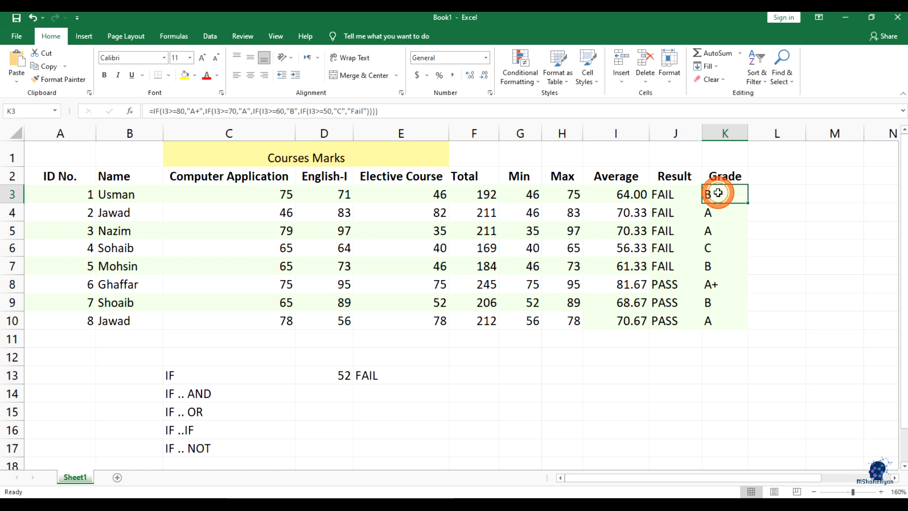
click(204, 429)
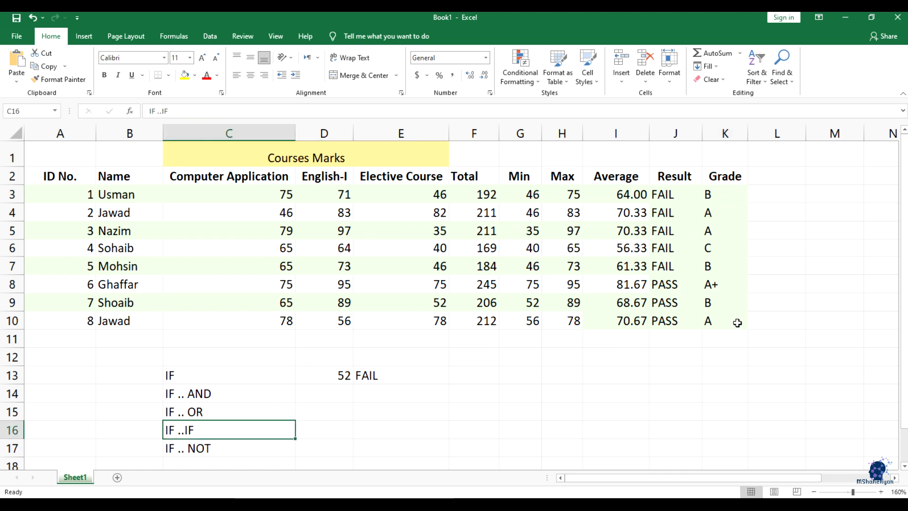
drag(716, 324, 715, 201)
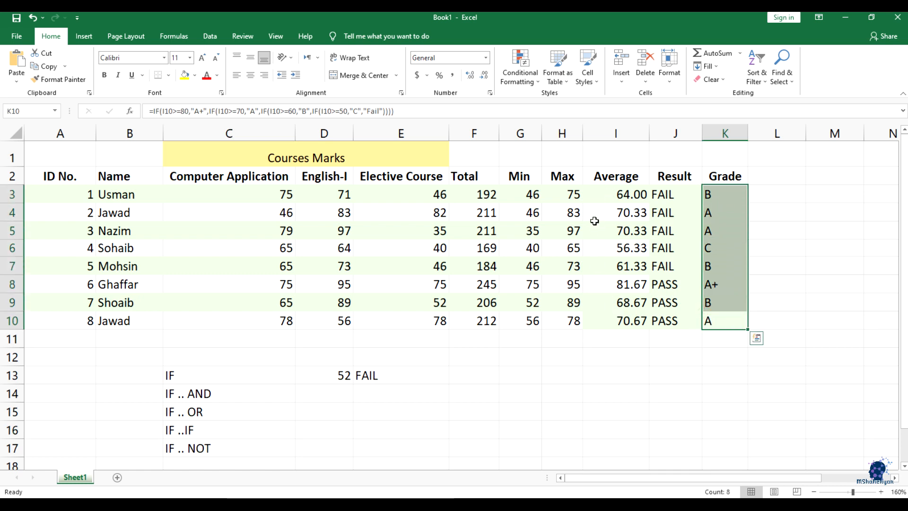
double_click(725, 194)
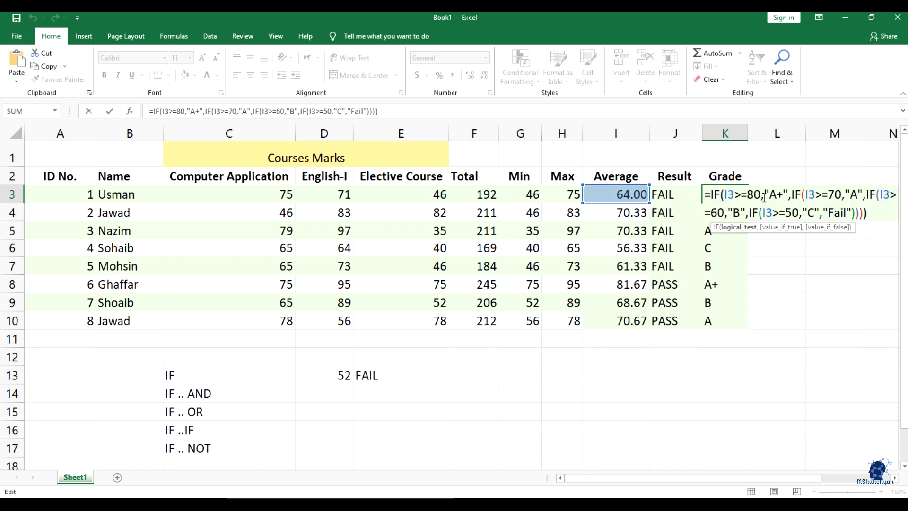
click(719, 268)
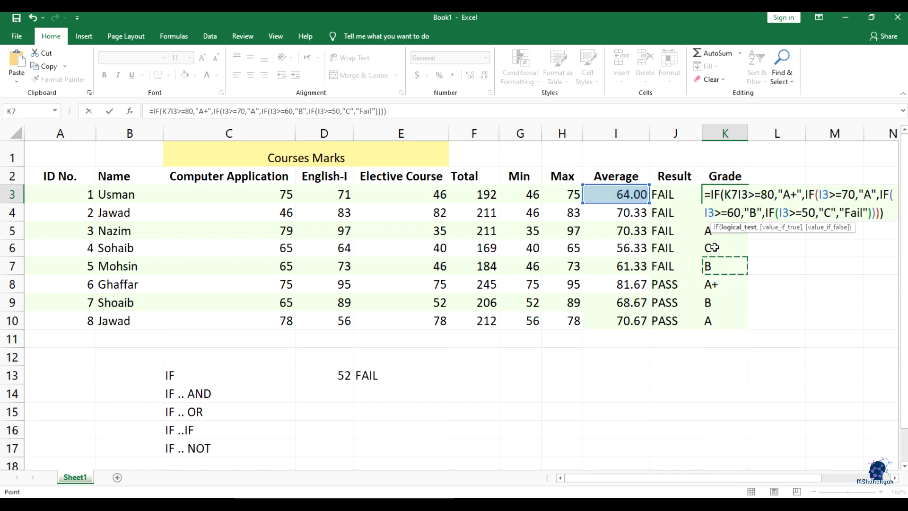
key(Escape)
double_click(720, 219)
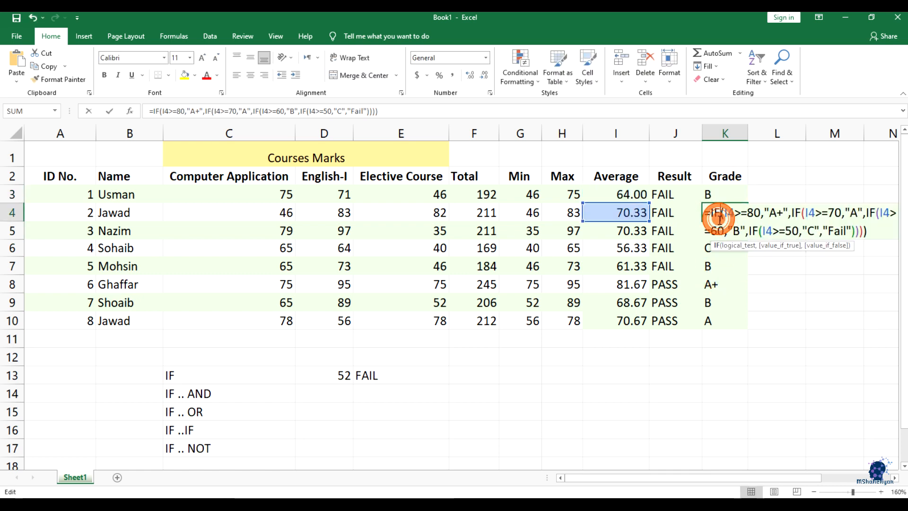
key(Escape)
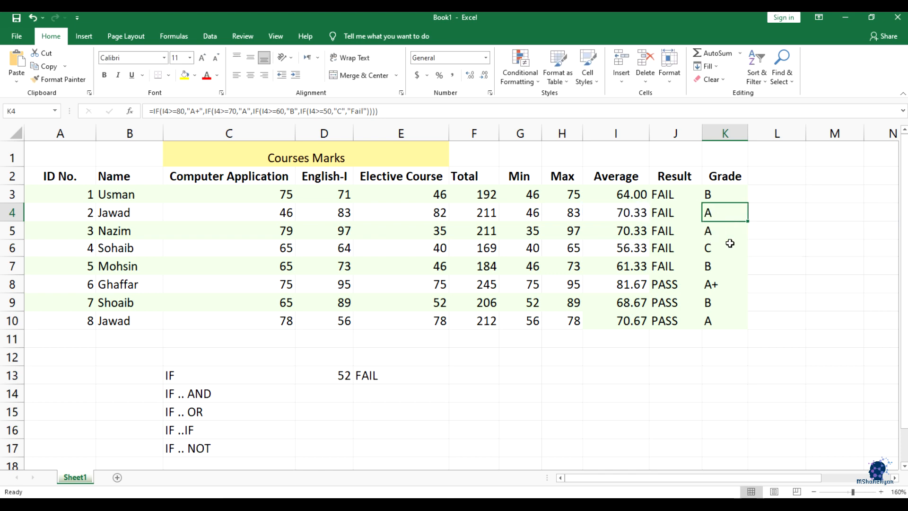
click(724, 246)
click(616, 134)
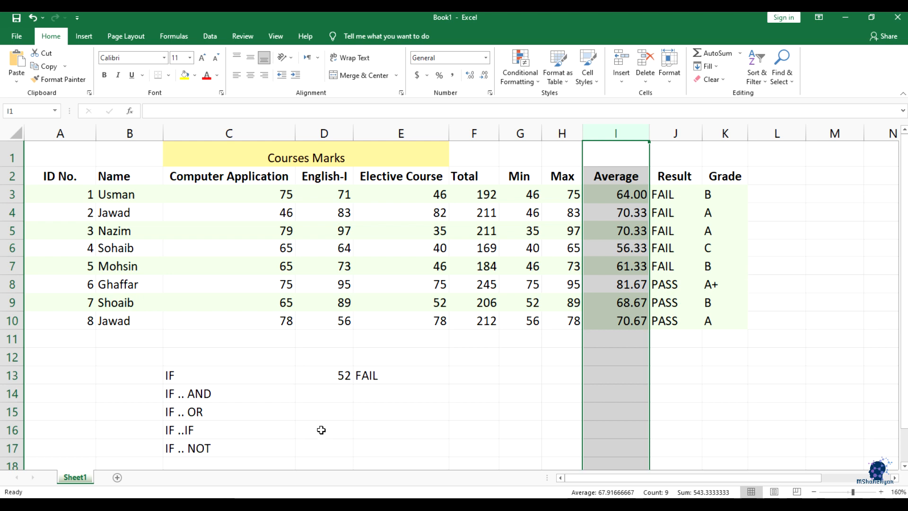
Step: Review the IF .. AND, IF .. OR and IF .. NOT labels and select the empty cell D17 beside IF .. NOT
click(308, 448)
click(172, 447)
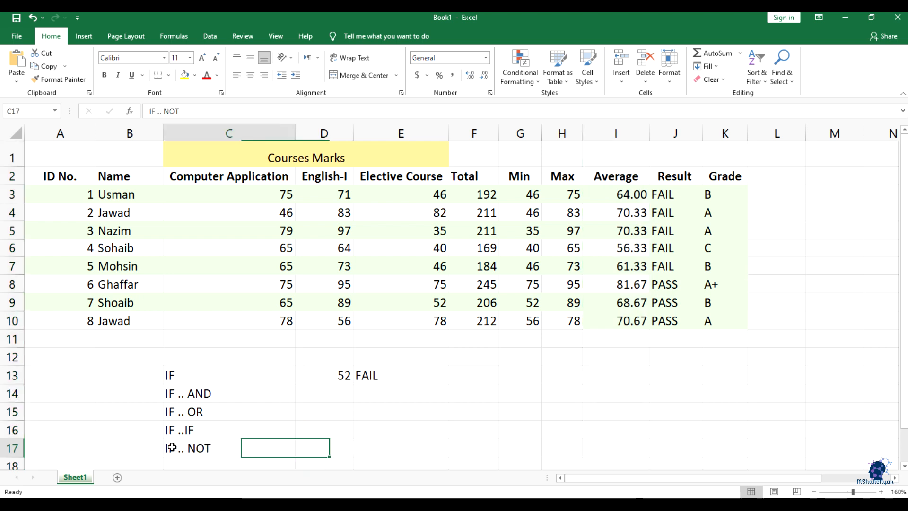
click(390, 448)
click(166, 412)
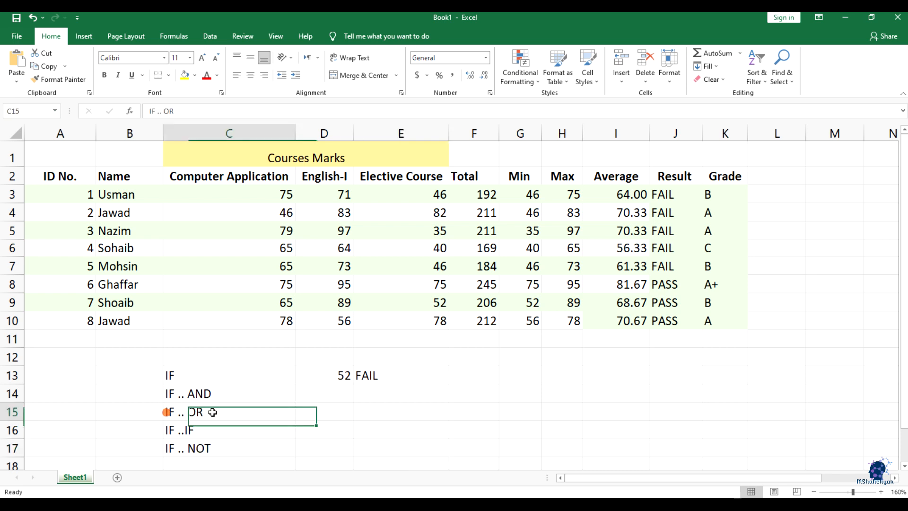
click(176, 393)
click(223, 449)
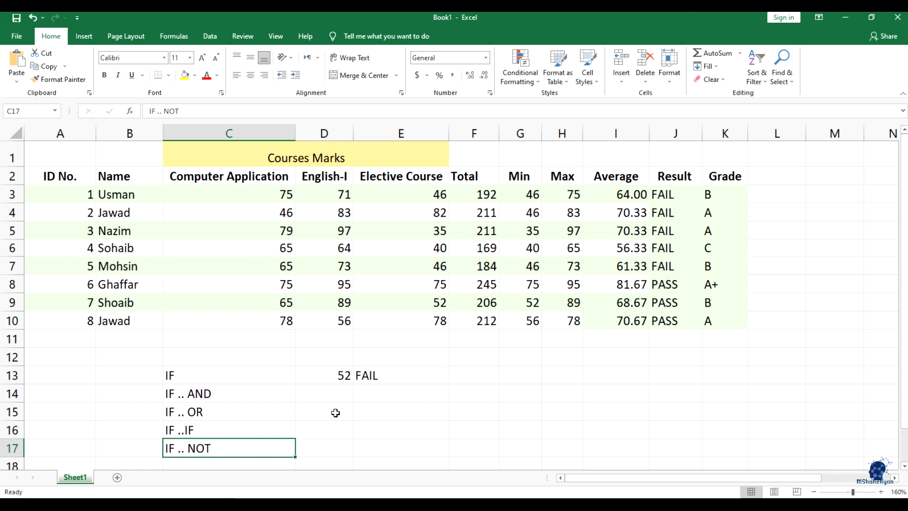
drag(203, 395, 216, 416)
click(218, 452)
click(381, 442)
click(336, 452)
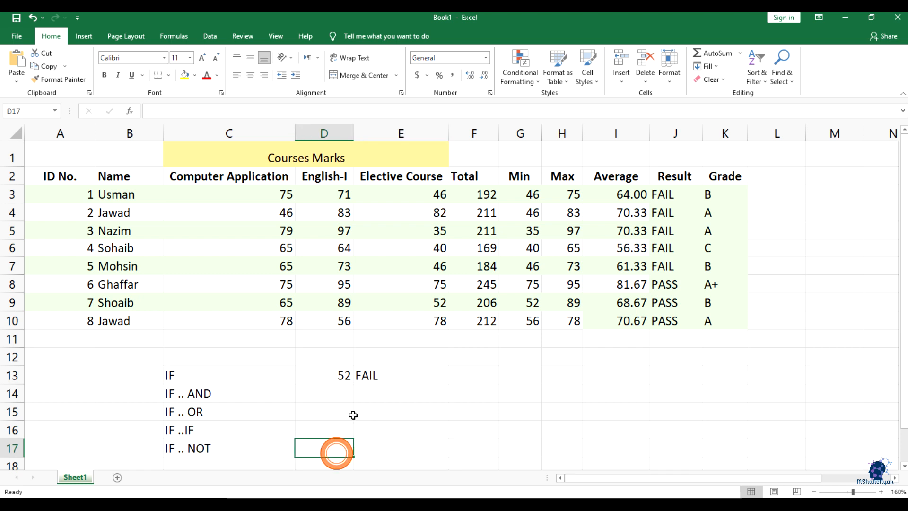
Step: Enter the test mark 60 in D17 beside the IF .. NOT label
click(337, 375)
click(330, 443)
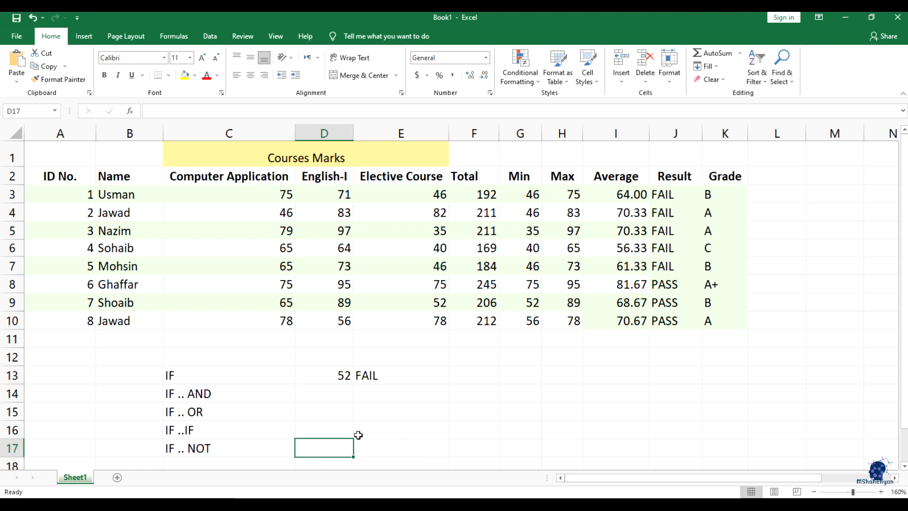
click(322, 375)
click(330, 442)
text(60)
Step: Begin an IF formula in E17 with the negated condition NOT(D17>60) as its logical test
click(375, 442)
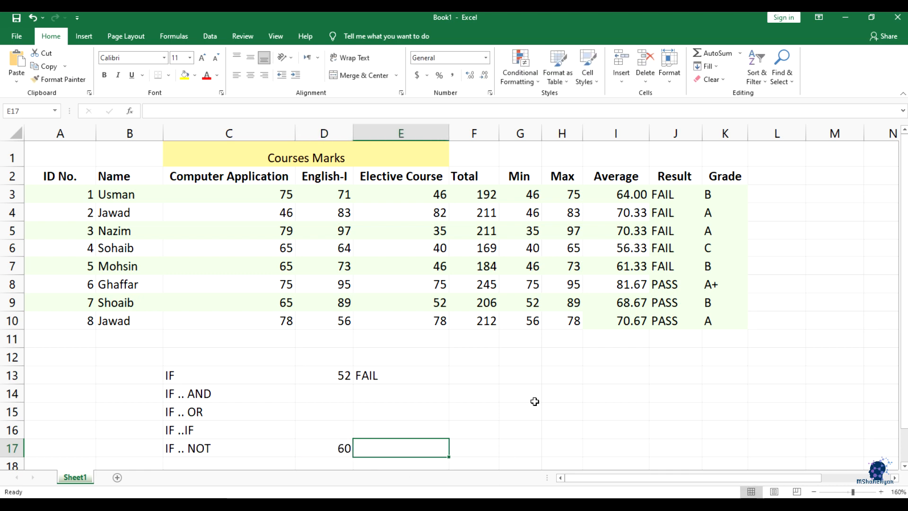
text(if)
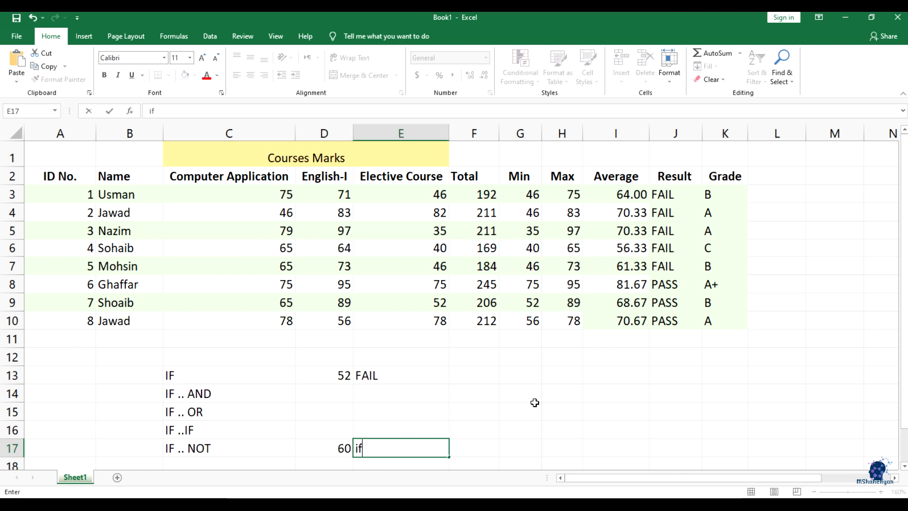
text(=if()
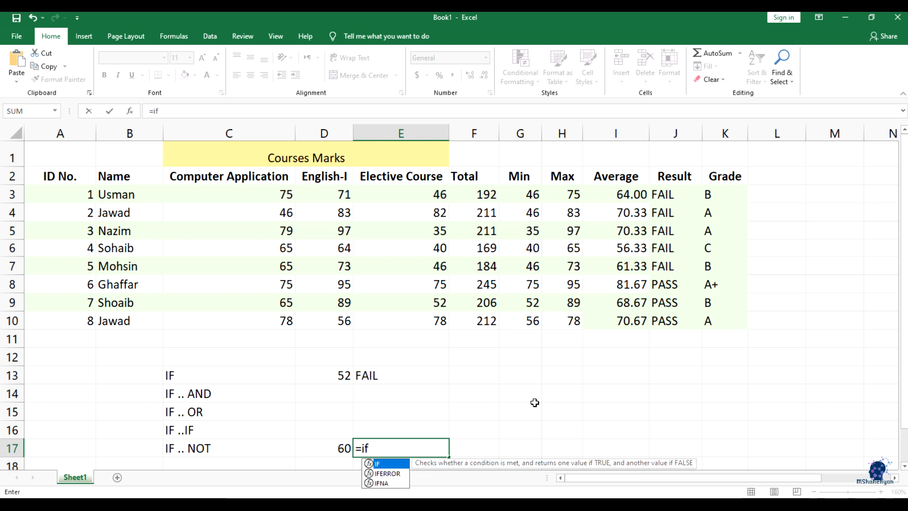
text(not)
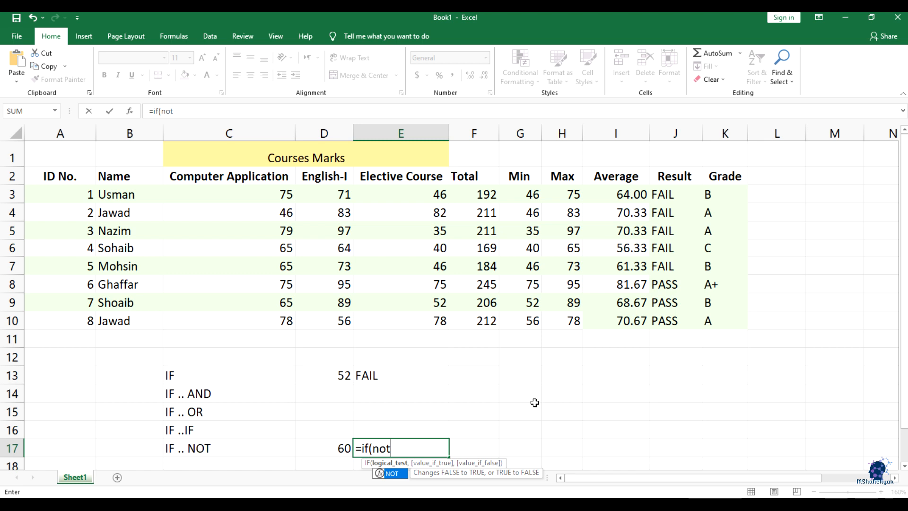
text(()
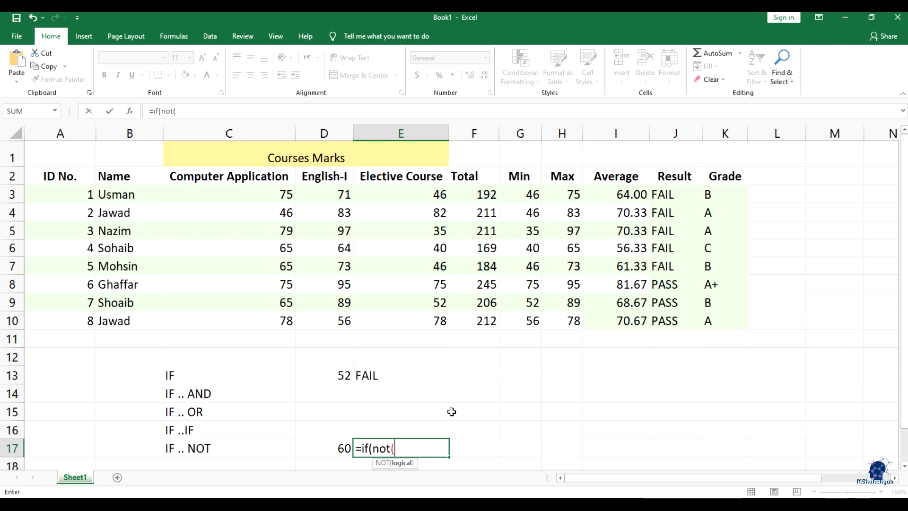
click(336, 452)
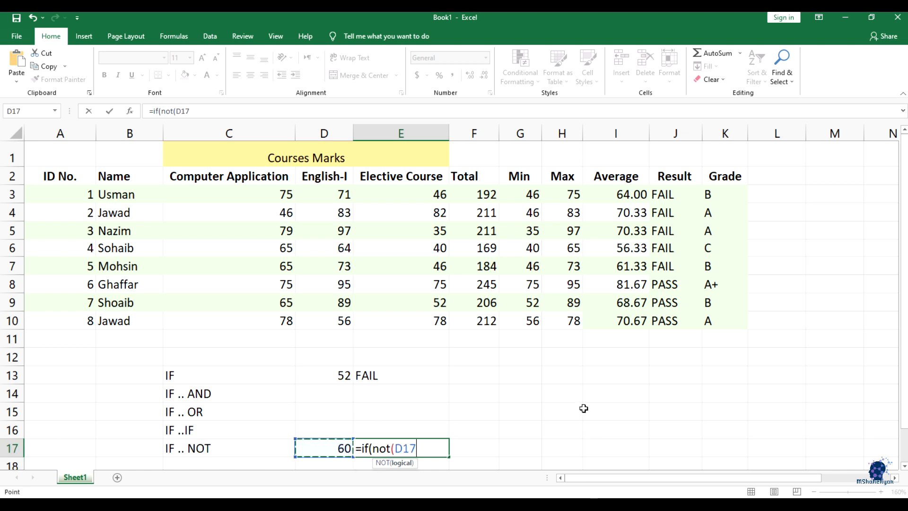
text(>60)))
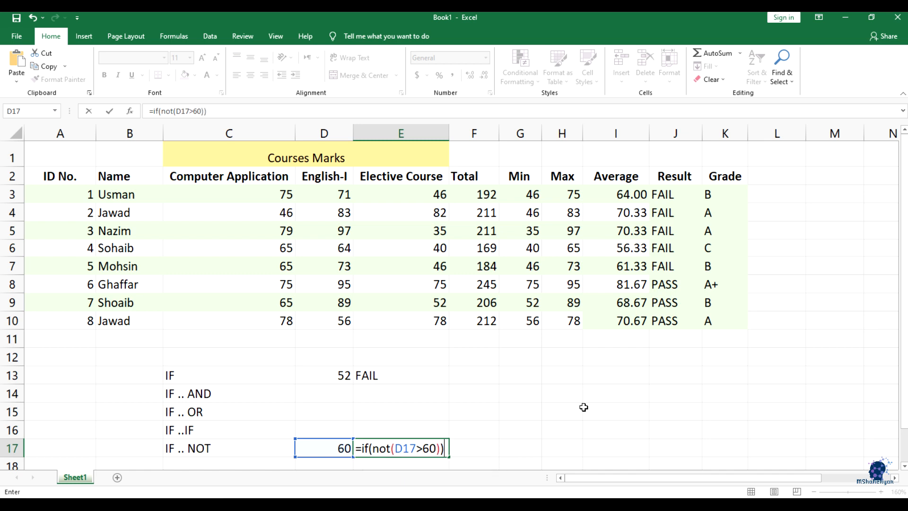
Step: Add "FAIL" as the true result and "PASS" as the false result to E17's formula and try to enter it
drag(397, 448, 440, 448)
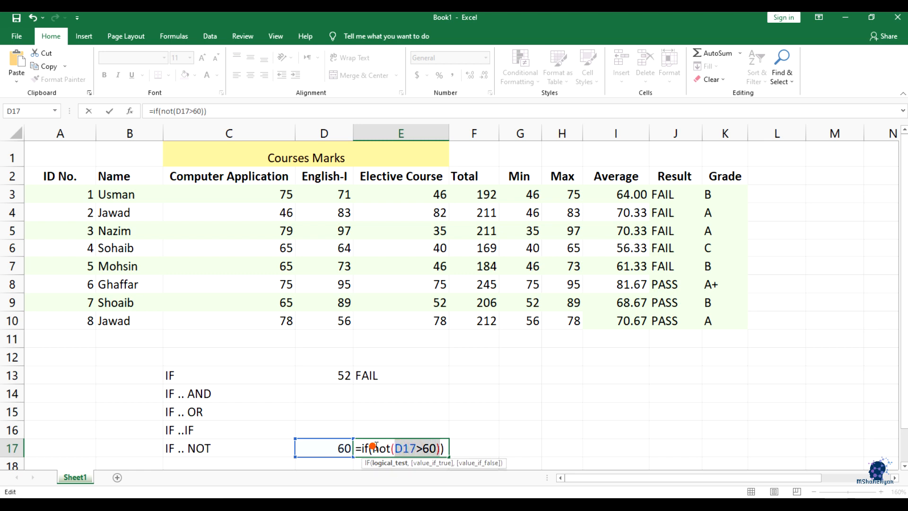
click(445, 448)
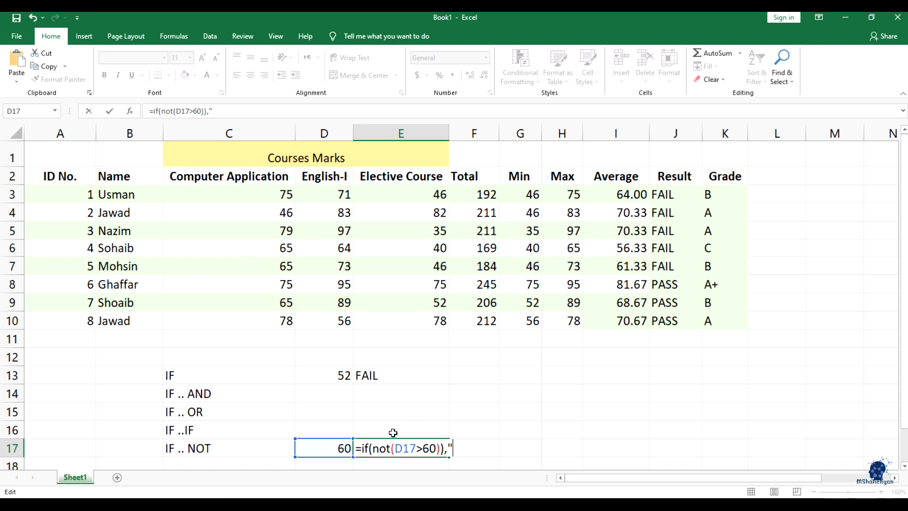
text(FAIL","PASS")
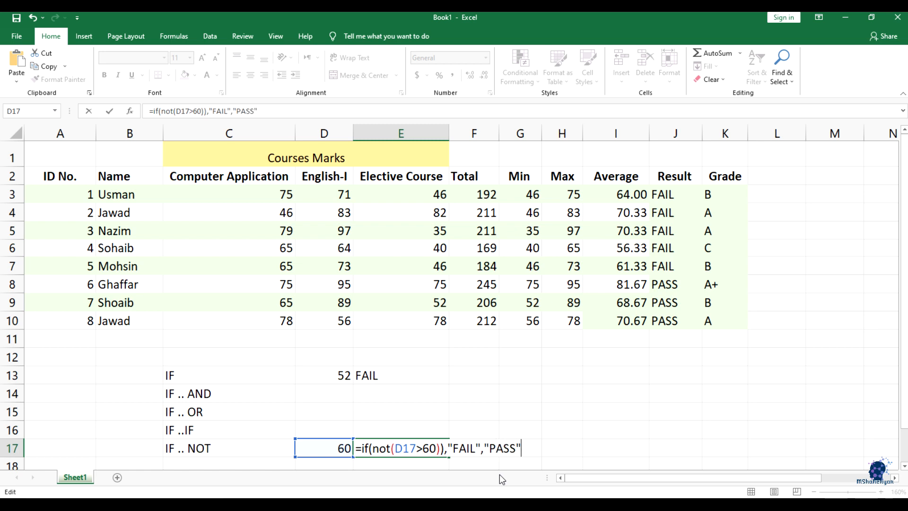
key(Return)
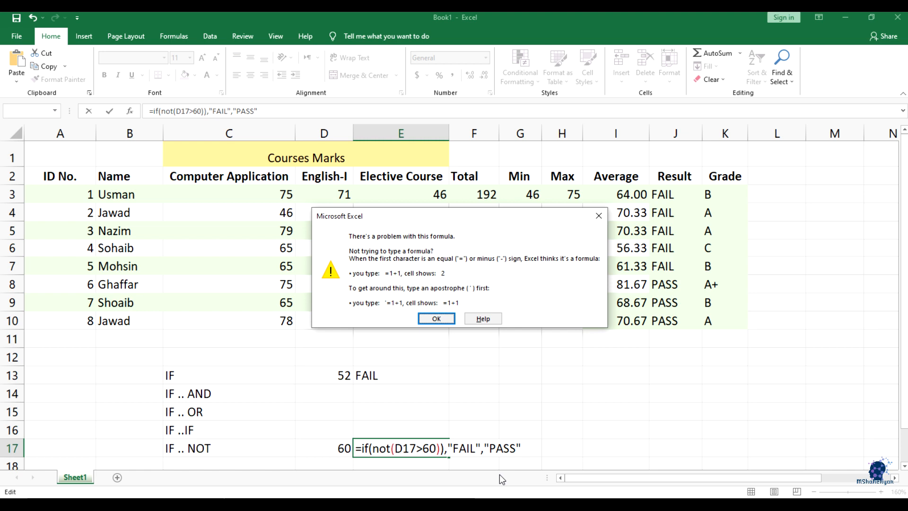
key(Return)
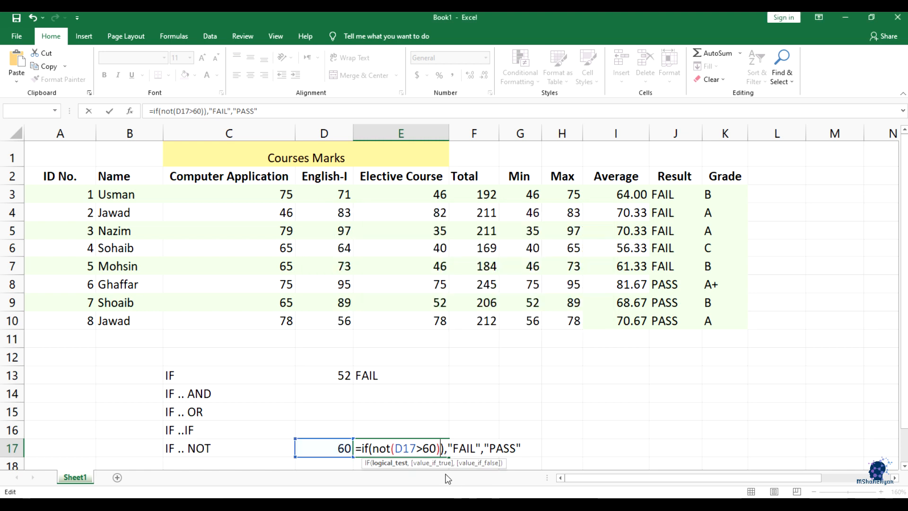
Step: Remove the extra closing parenthesis after D17>60 and enter E17's formula as =IF(NOT(D17>60),"FAIL","PASS"), accepting the suggested correction
click(421, 448)
click(438, 447)
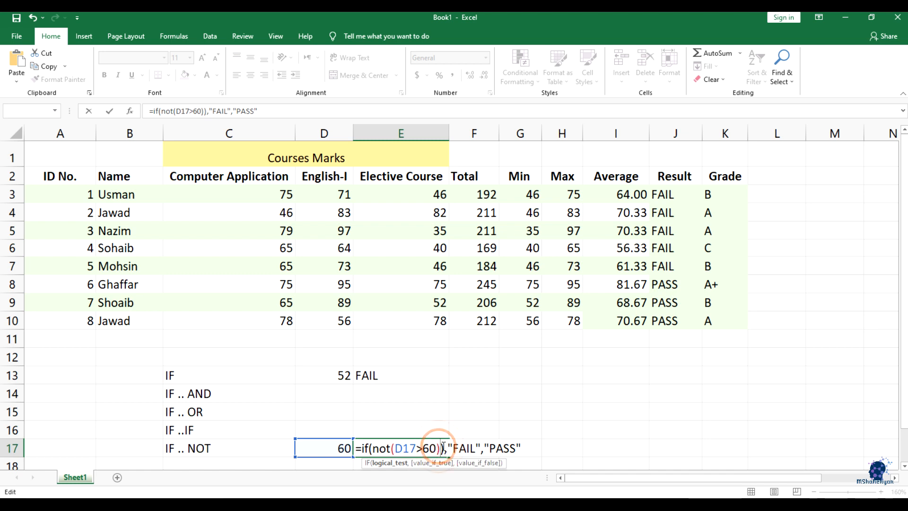
key(BackSpace)
key(Right)
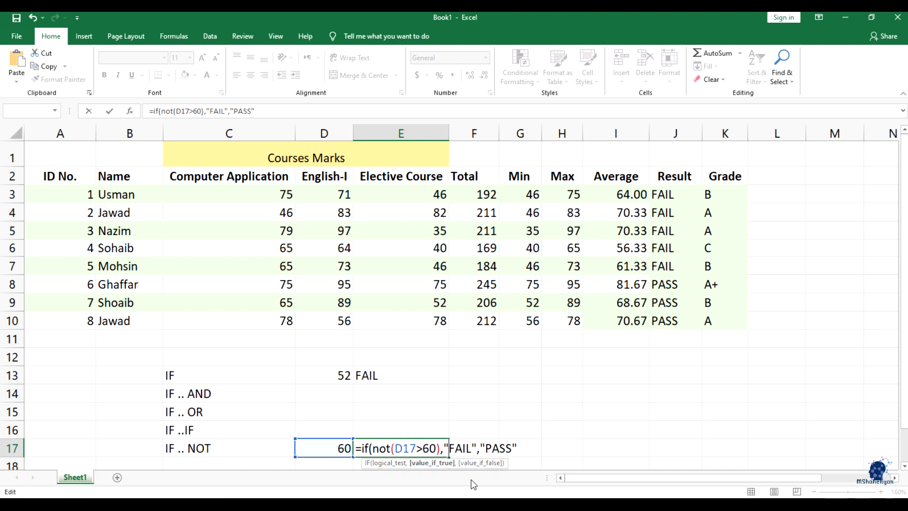
key(Right)
key(Right)
key(Right)
key(Right)
key(Right)
key(Right)
key(Right)
key(Right)
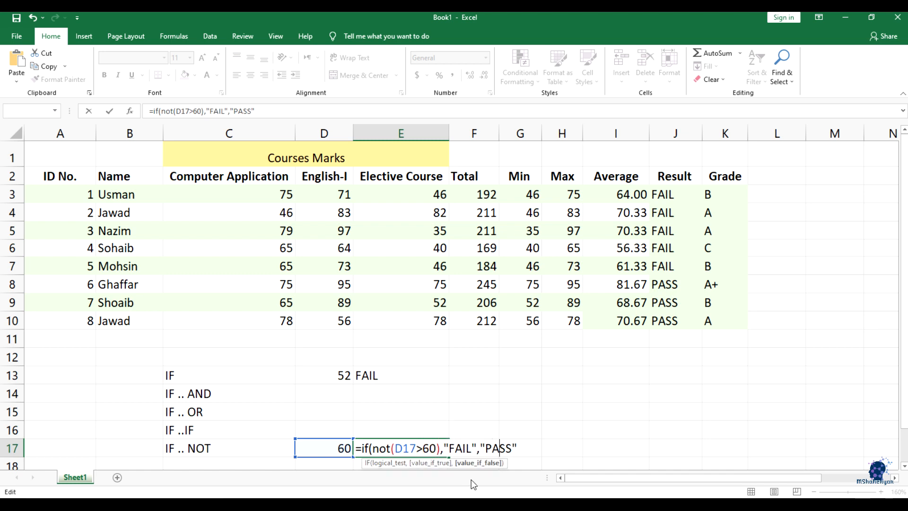
key(Right)
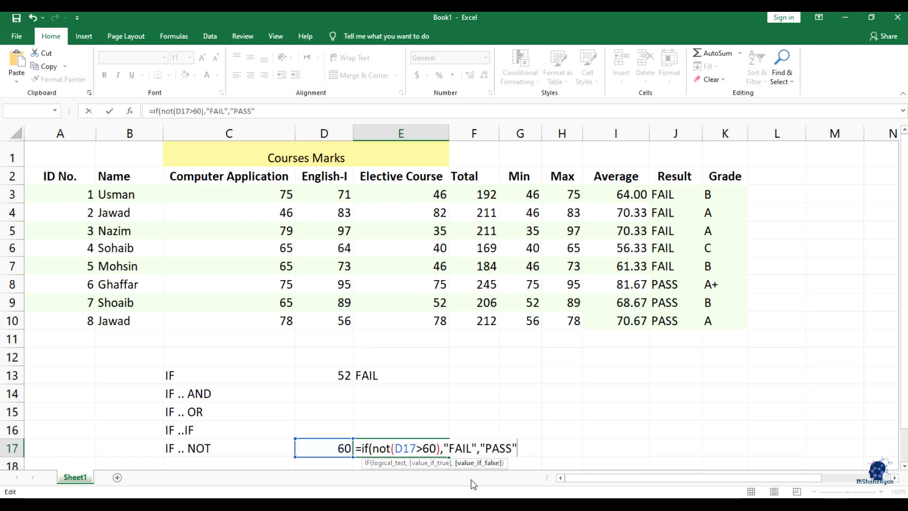
key(Return)
key(Return)
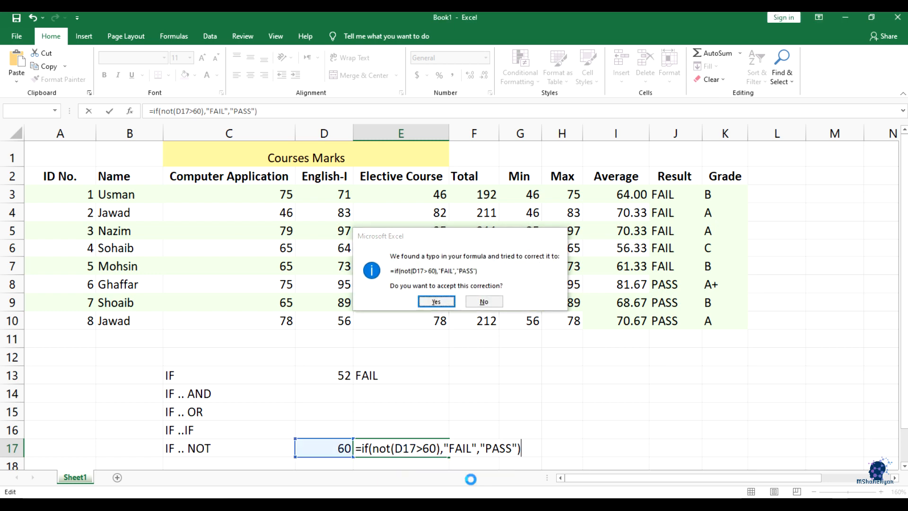
Step: Check the result in E17 and examine its IF NOT formula without changing it
click(384, 422)
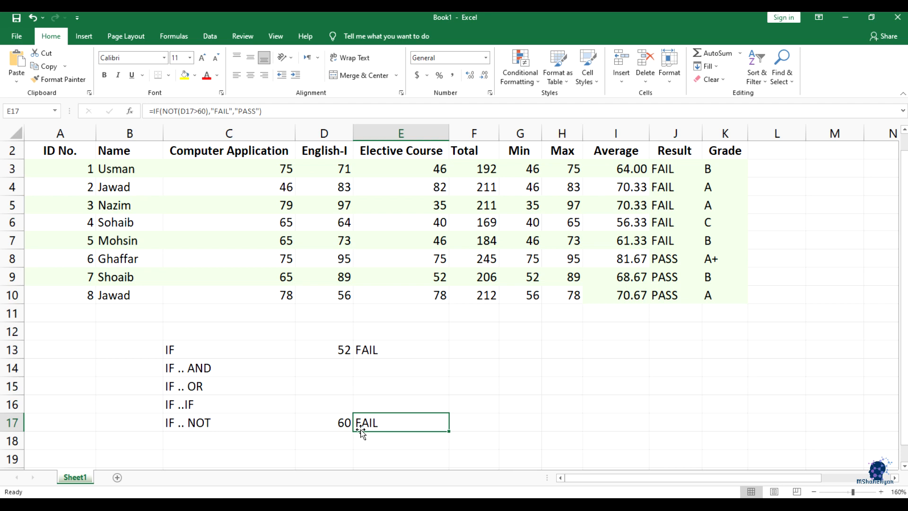
double_click(370, 426)
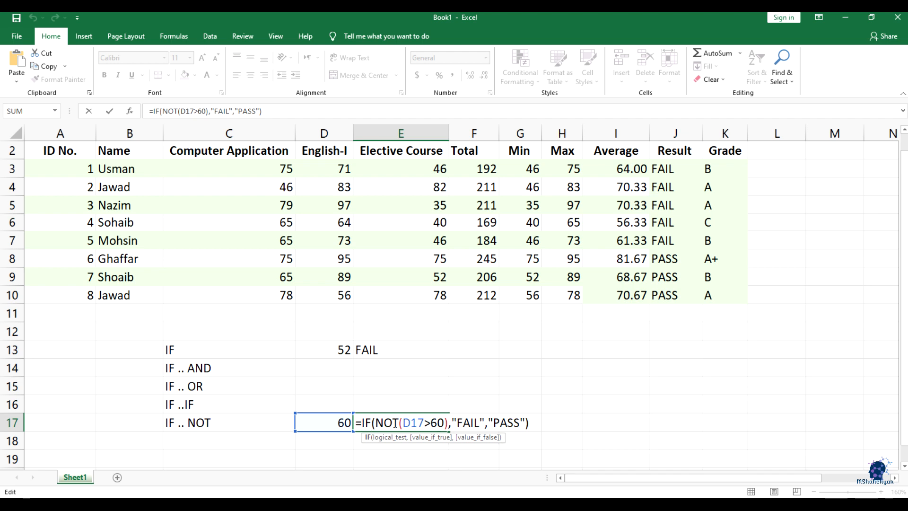
click(543, 435)
click(405, 422)
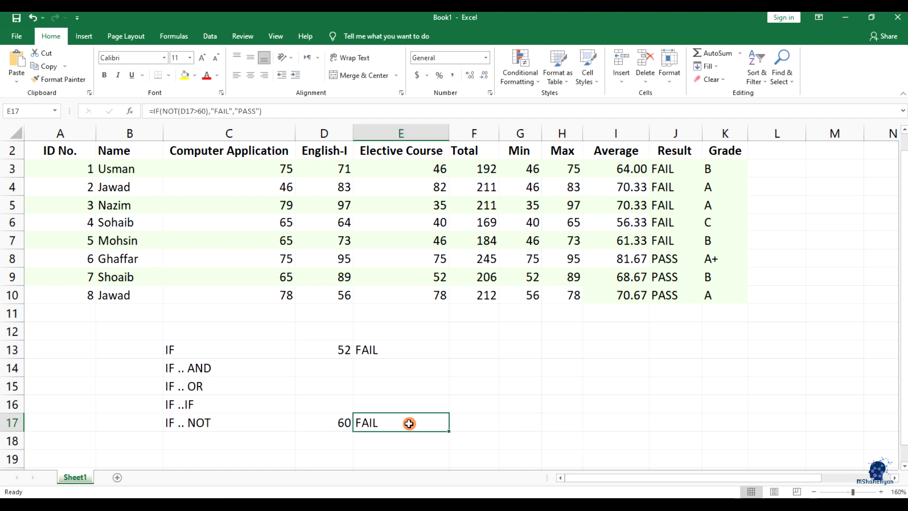
Step: Set the test mark in D17 to 65 and check the IF NOT result in E17
double_click(344, 421)
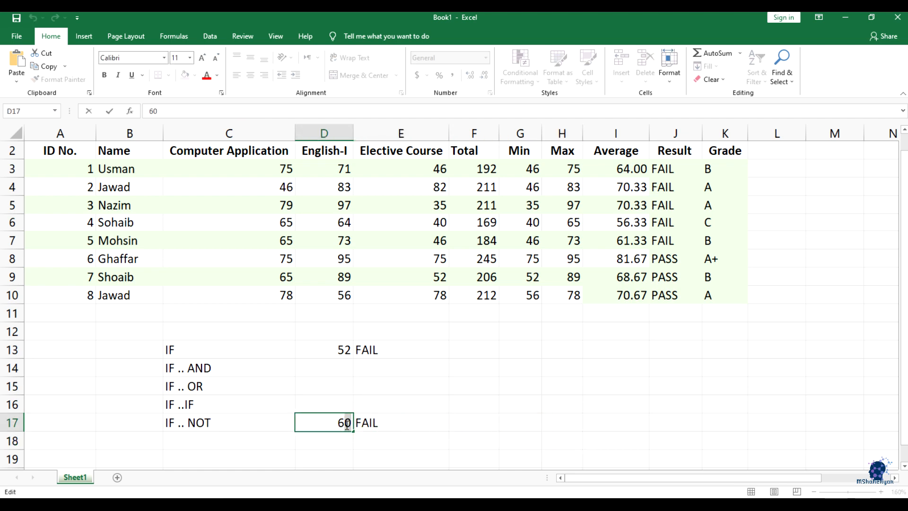
double_click(346, 421)
text(65)
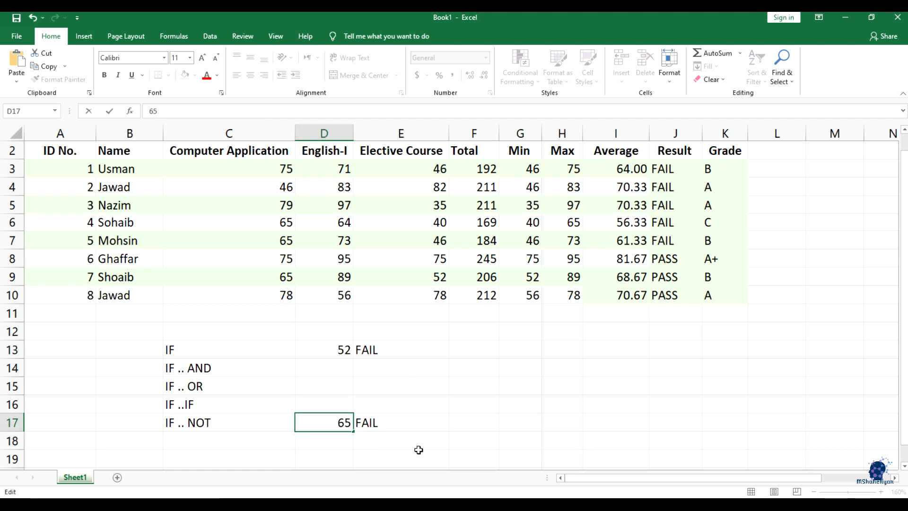
key(Return)
click(375, 422)
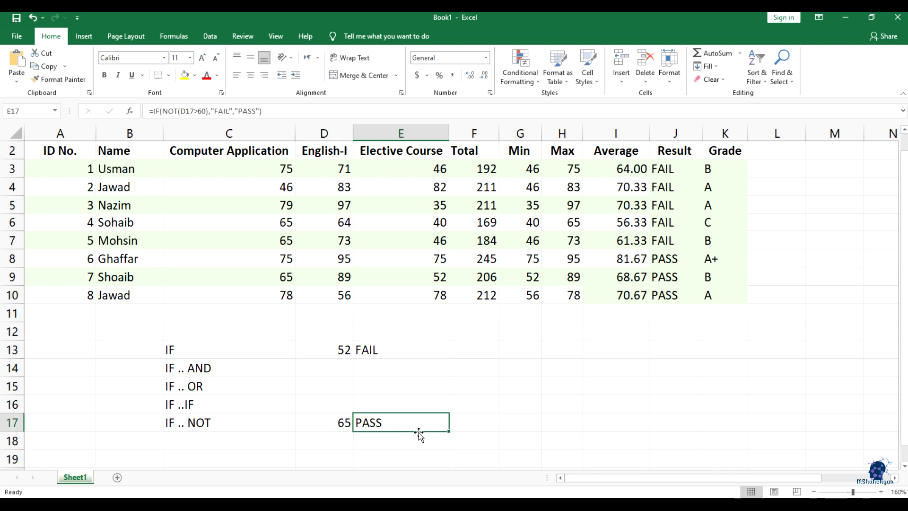
Step: Review the IF variant labels in C13:C17 and the three course marks in row 3
click(188, 423)
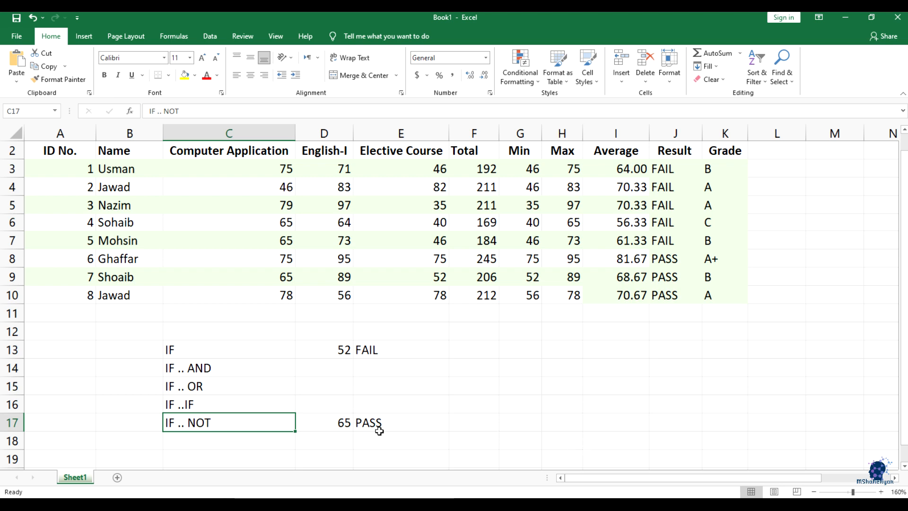
click(211, 430)
scroll(531, 409, up, 1)
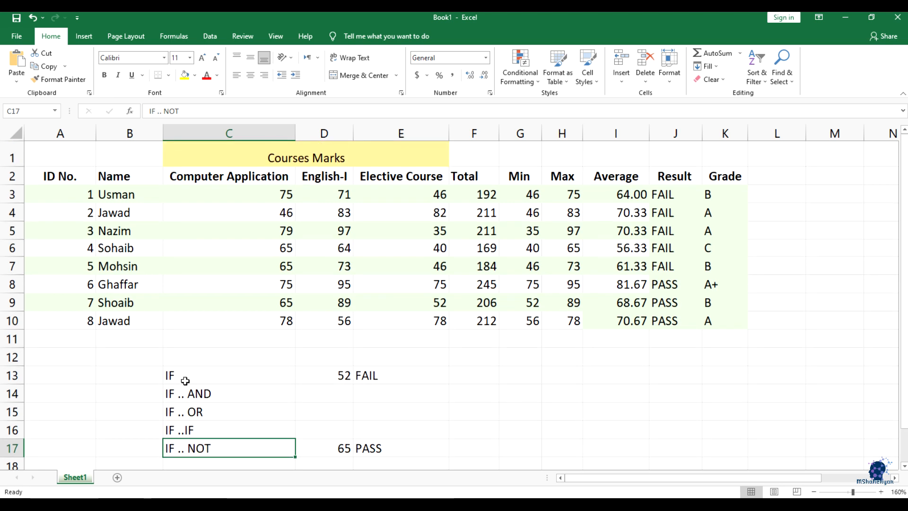
drag(181, 376, 221, 444)
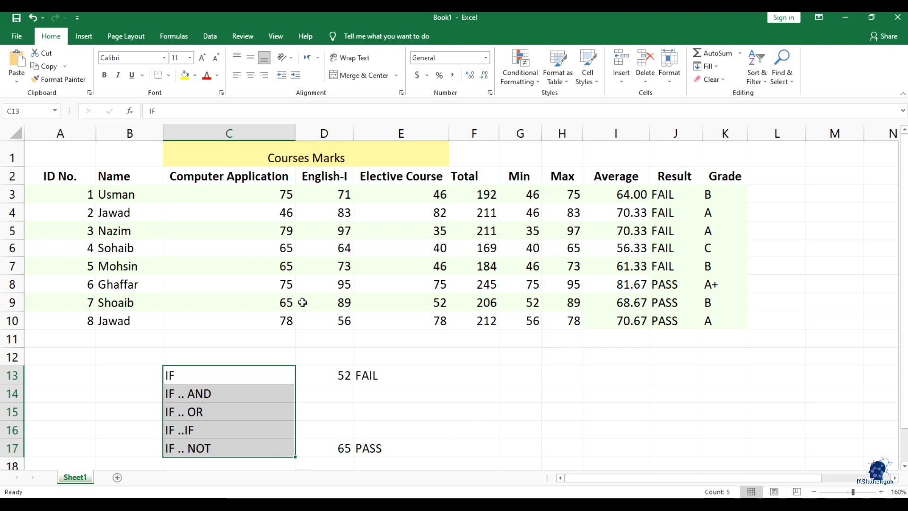
click(277, 196)
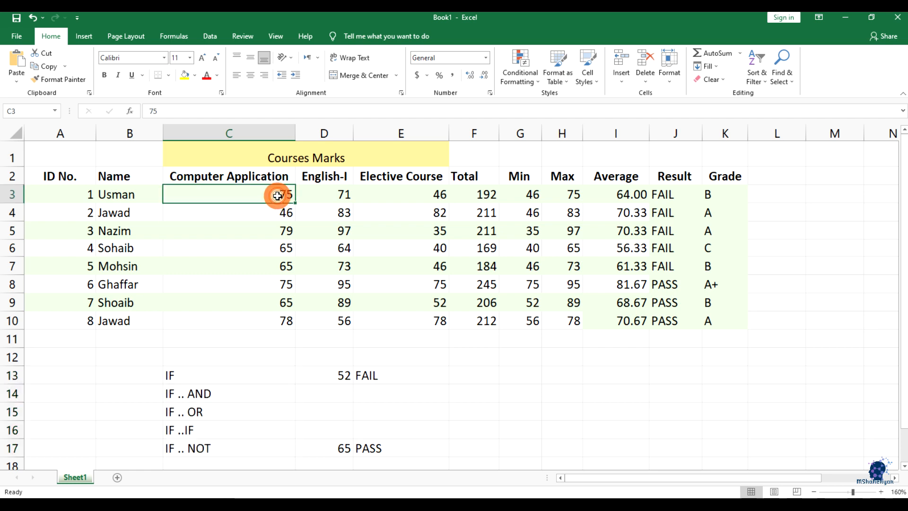
click(327, 195)
click(410, 198)
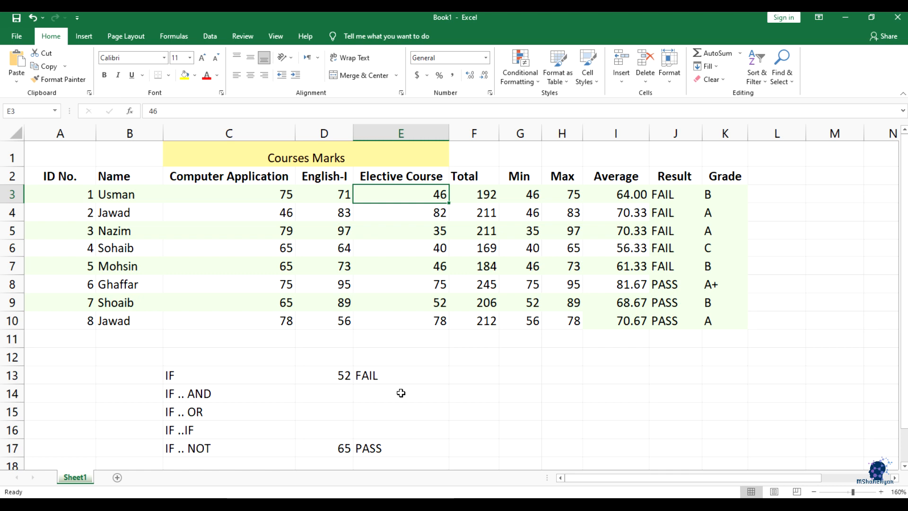
scroll(450, 399, down, 1)
scroll(450, 400, up, 1)
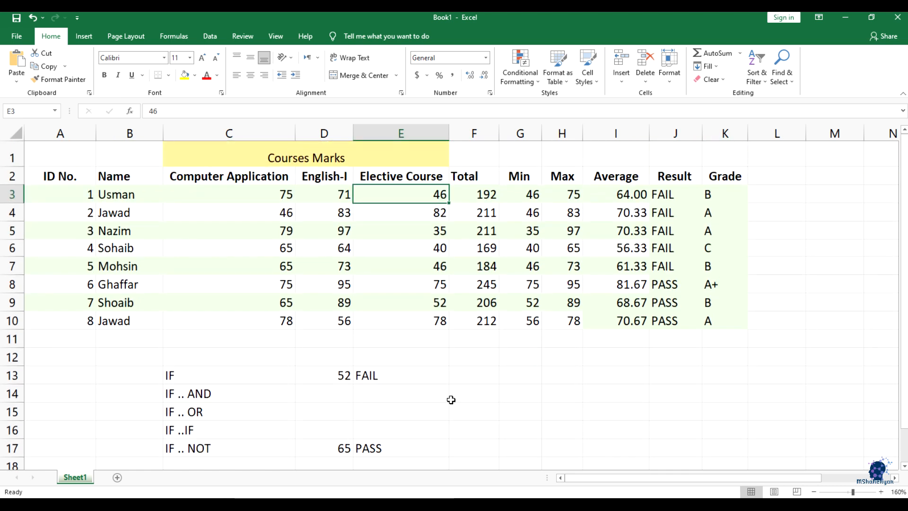